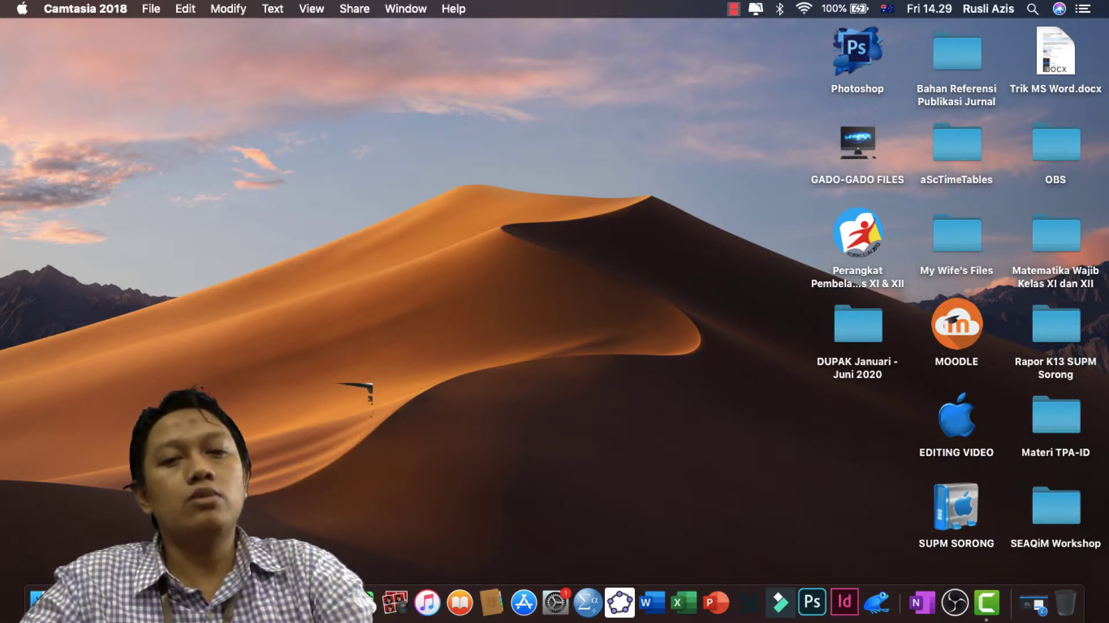
# - Switch to Safari and bring up the itempool.com home page
pyautogui.click(112, 600)
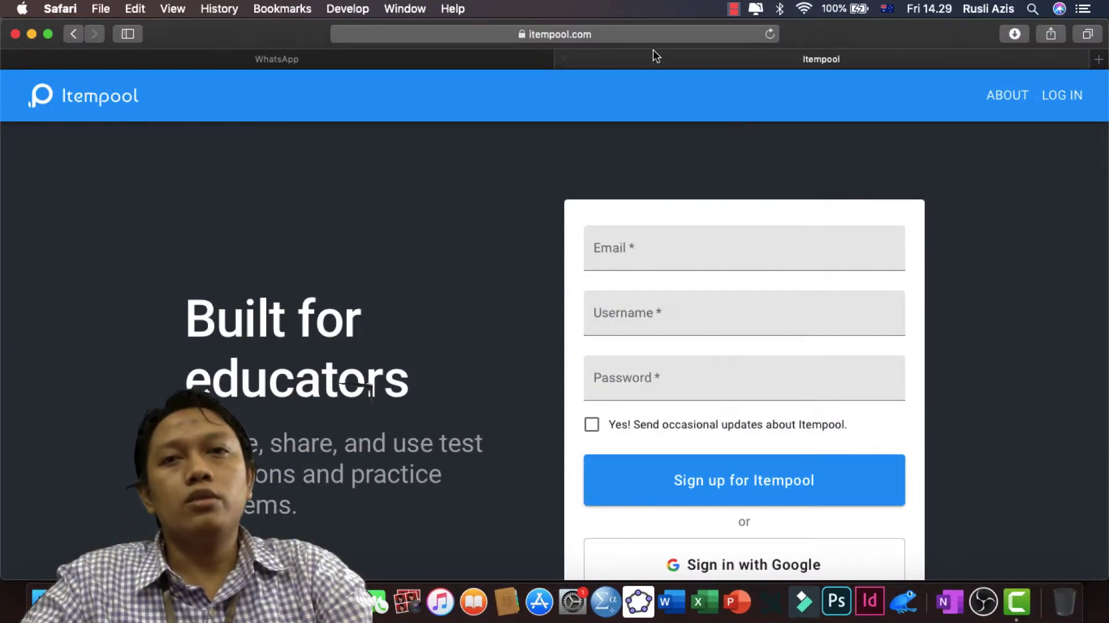
pyautogui.click(638, 29)
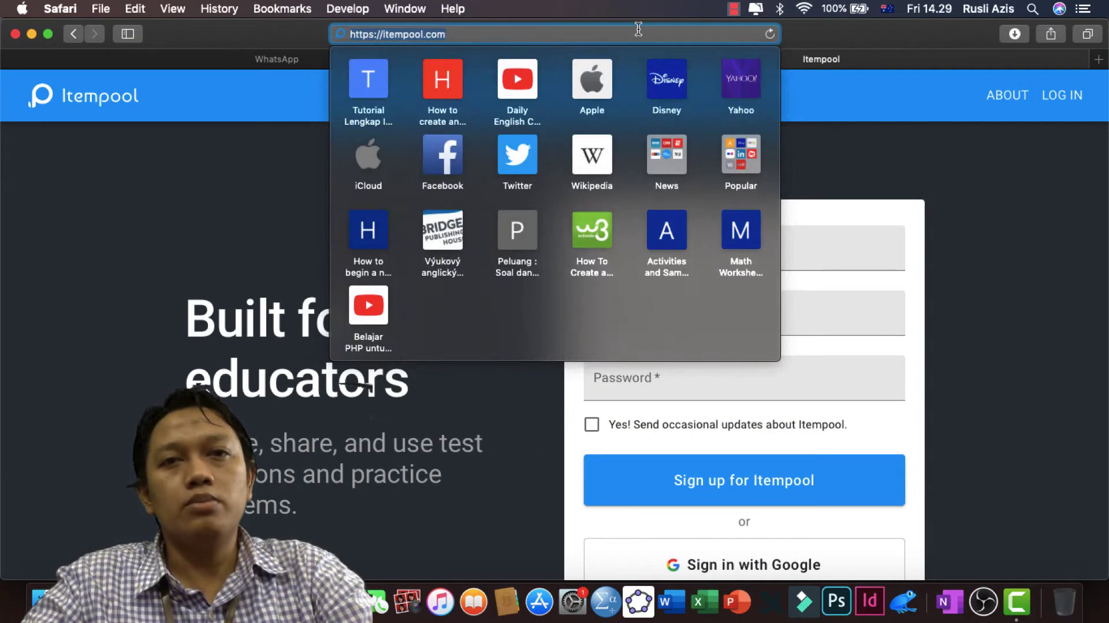
pyautogui.click(936, 34)
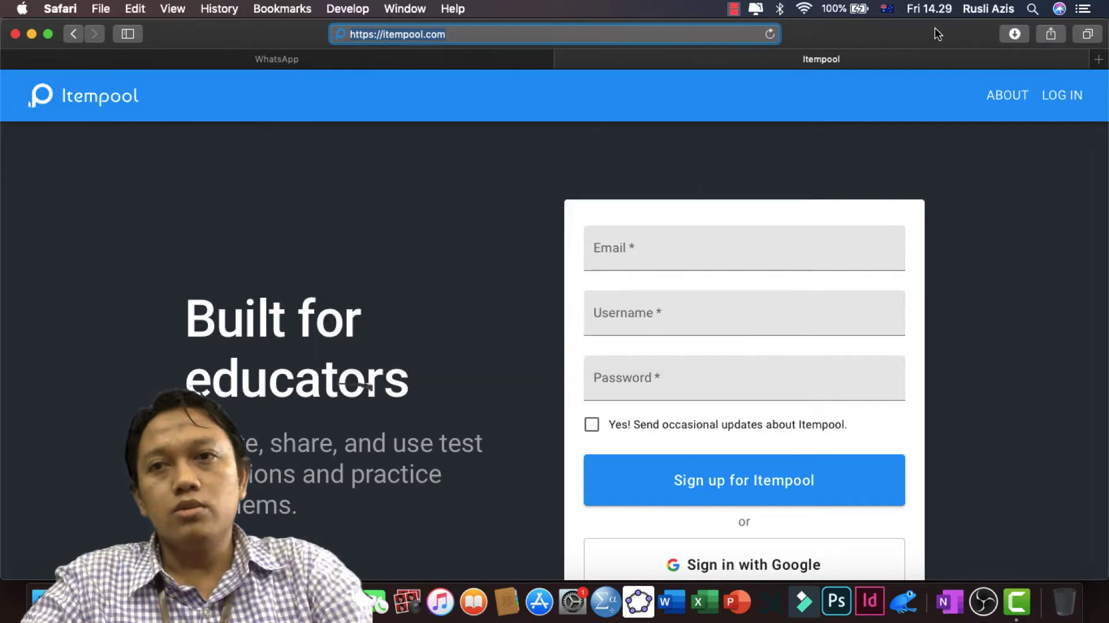
pyautogui.click(459, 197)
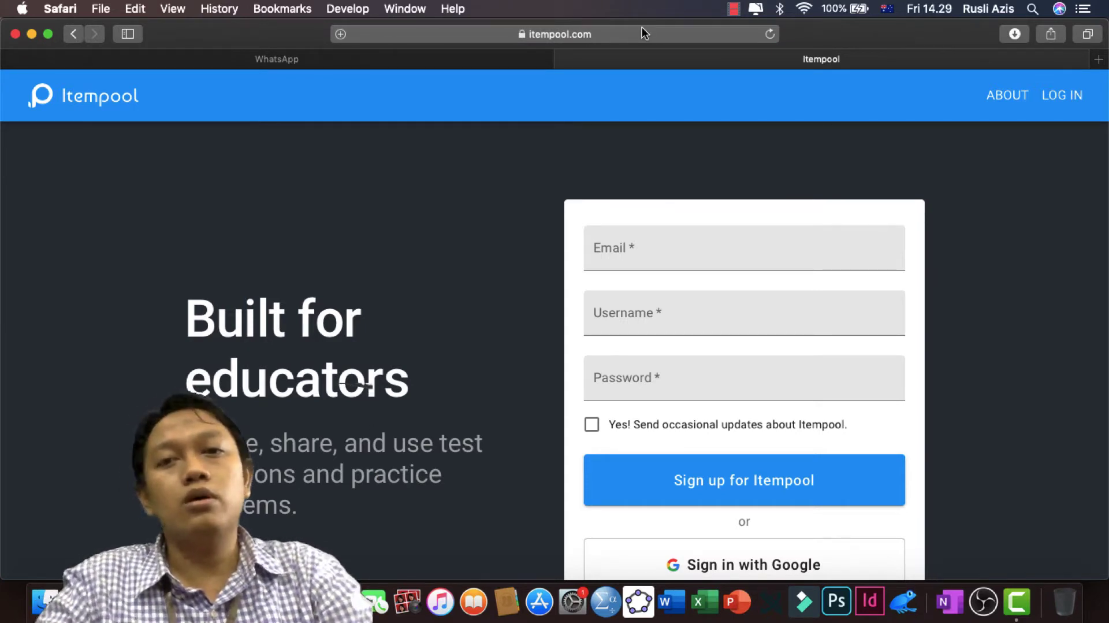
# - Sign in to Itempool with one of the saved Google accounts
pyautogui.scroll(-3, 658, 252)
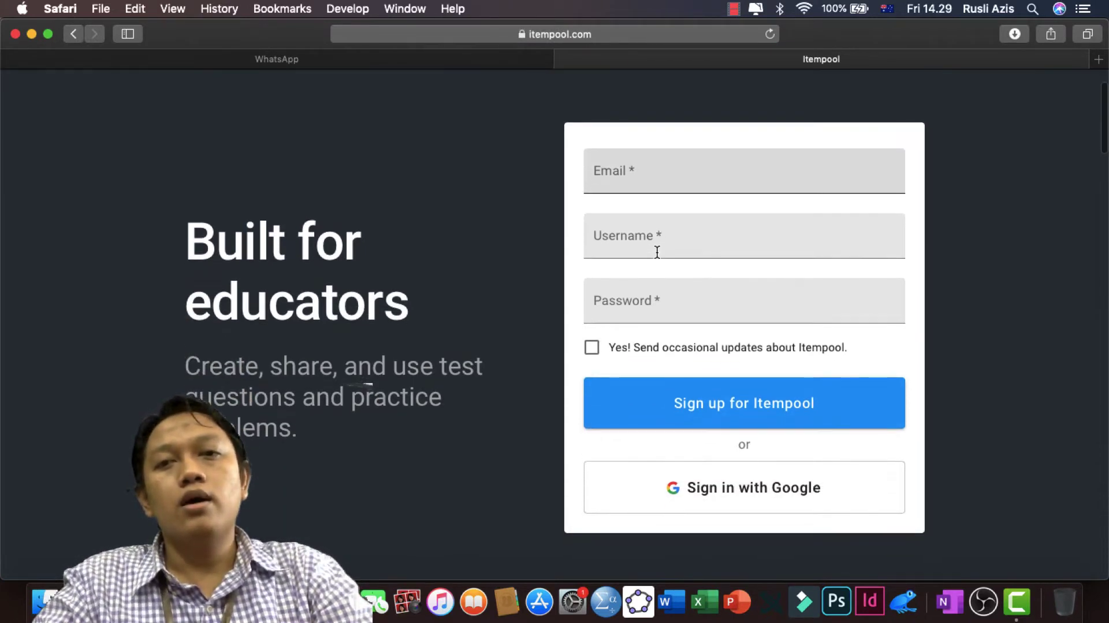
pyautogui.scroll(-1, 657, 252)
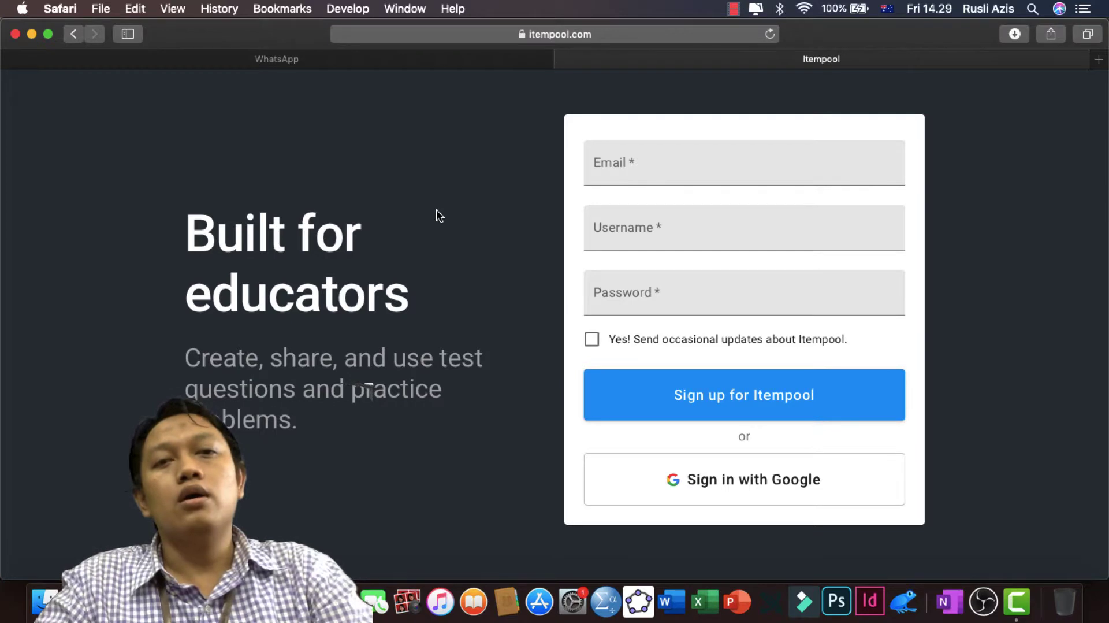
pyautogui.scroll(-1, 435, 209)
pyautogui.scroll(4, 436, 209)
pyautogui.scroll(-3, 437, 215)
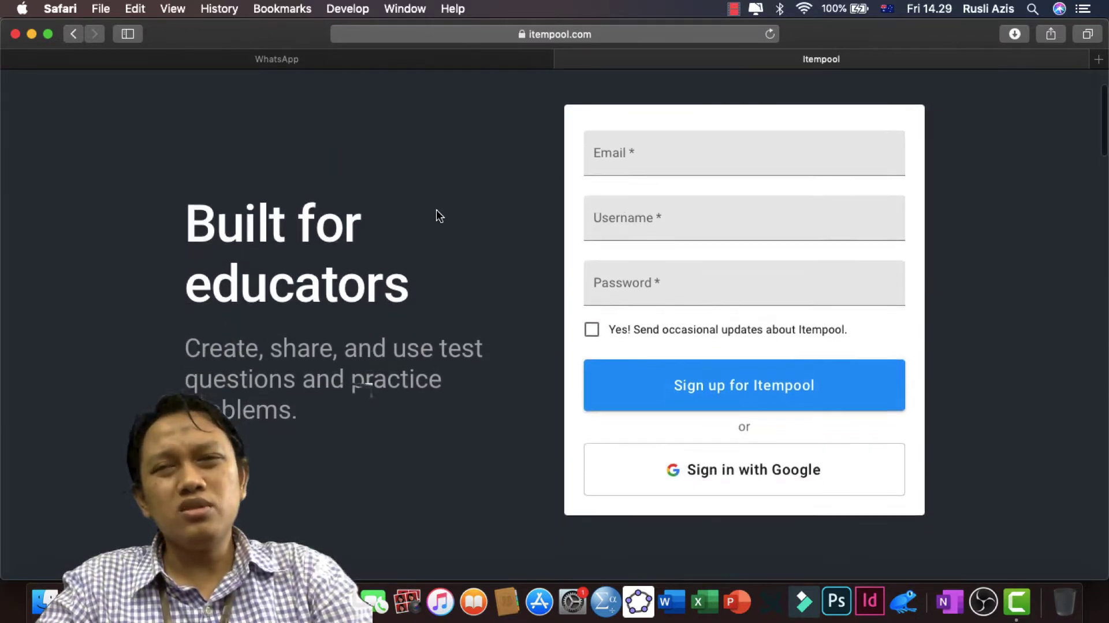
pyautogui.scroll(3, 437, 214)
pyautogui.scroll(-5, 491, 208)
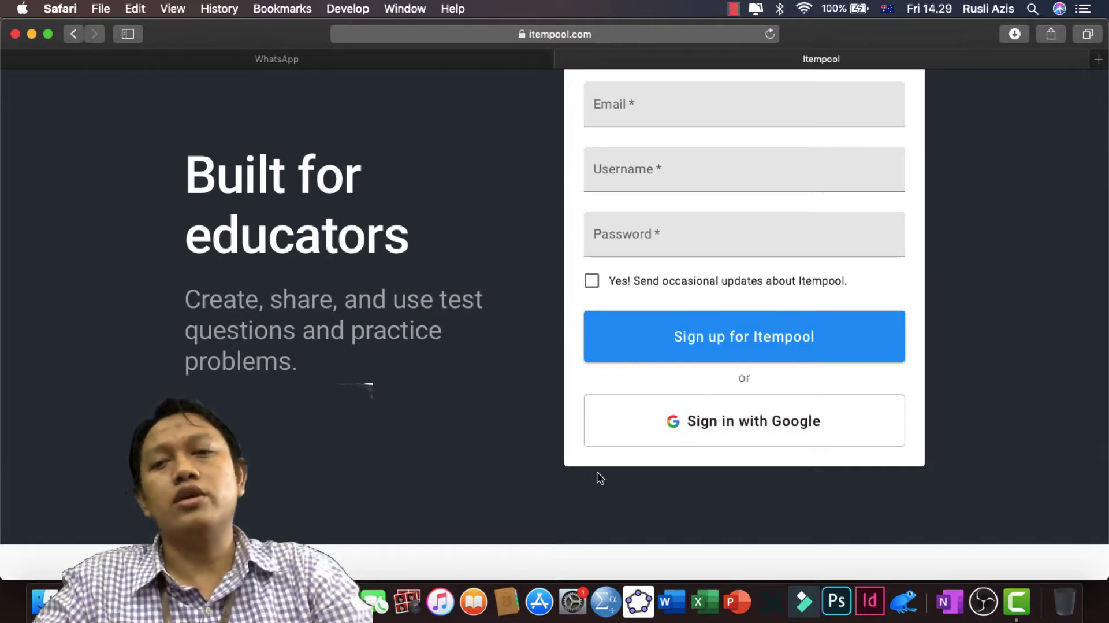
pyautogui.click(786, 427)
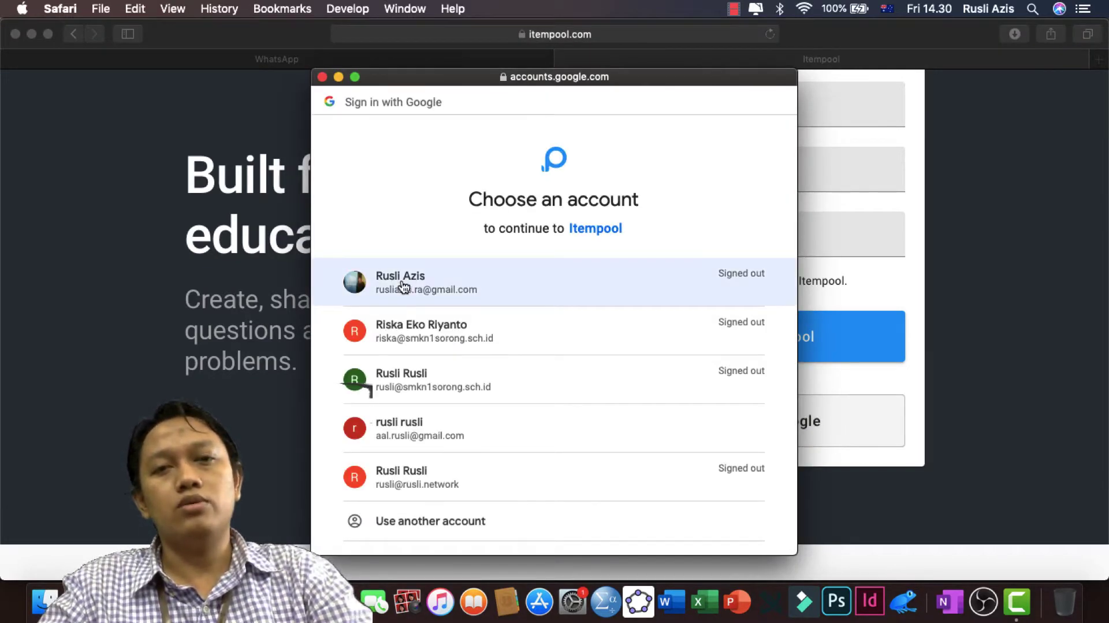
pyautogui.scroll(-2, 420, 398)
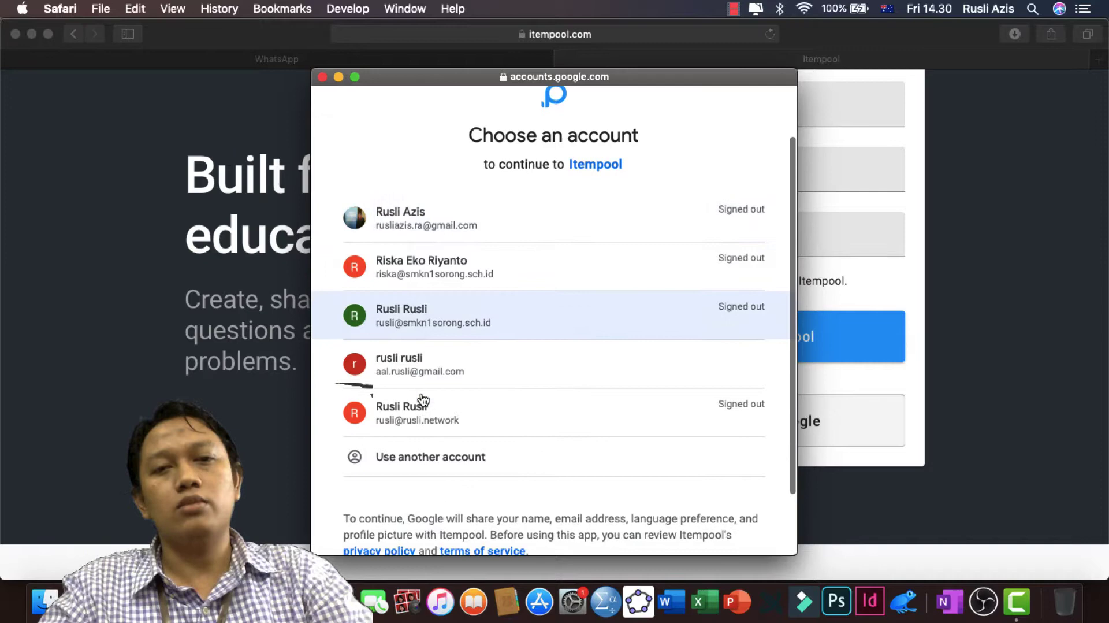
pyautogui.click(444, 362)
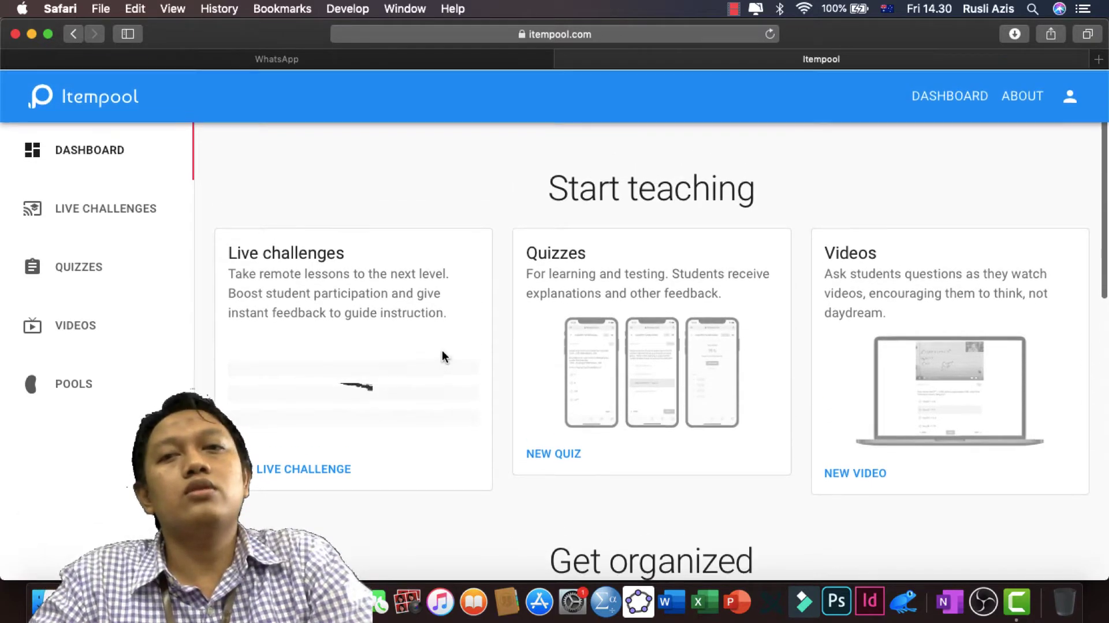
# - Look over the teaching options on the dashboard and start a new quiz
pyautogui.click(90, 151)
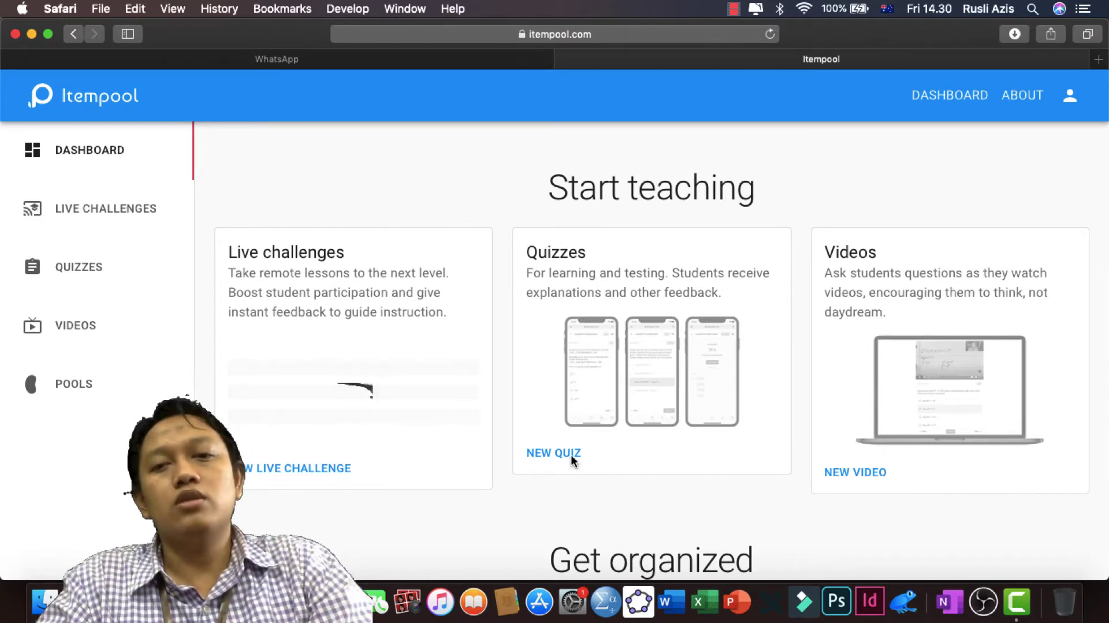
pyautogui.scroll(-5, 793, 482)
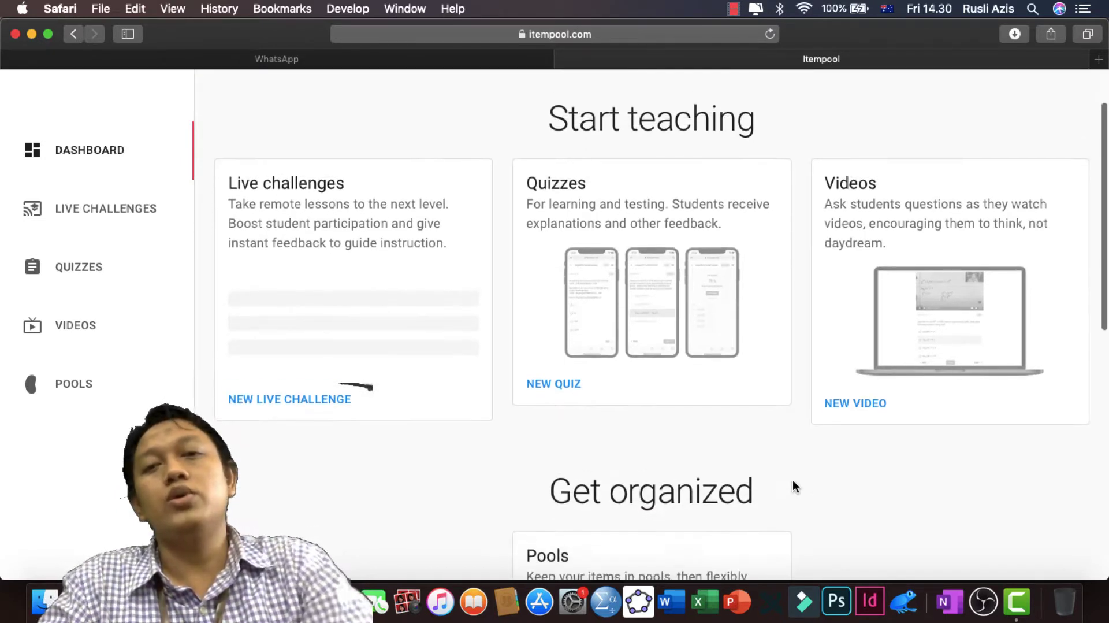
pyautogui.scroll(5, 792, 482)
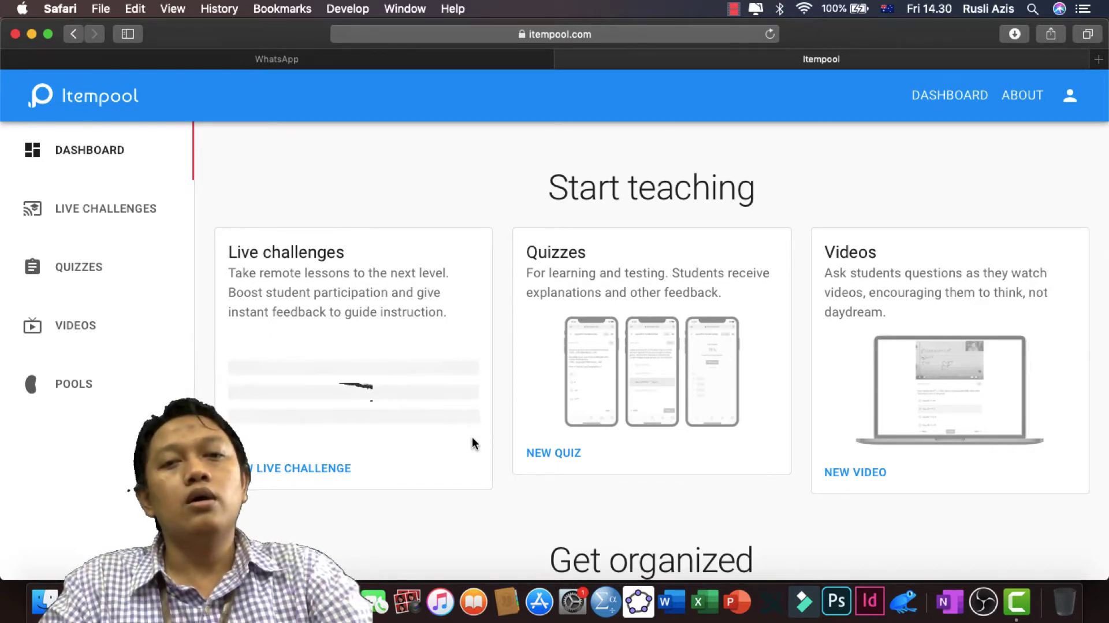
pyautogui.click(544, 455)
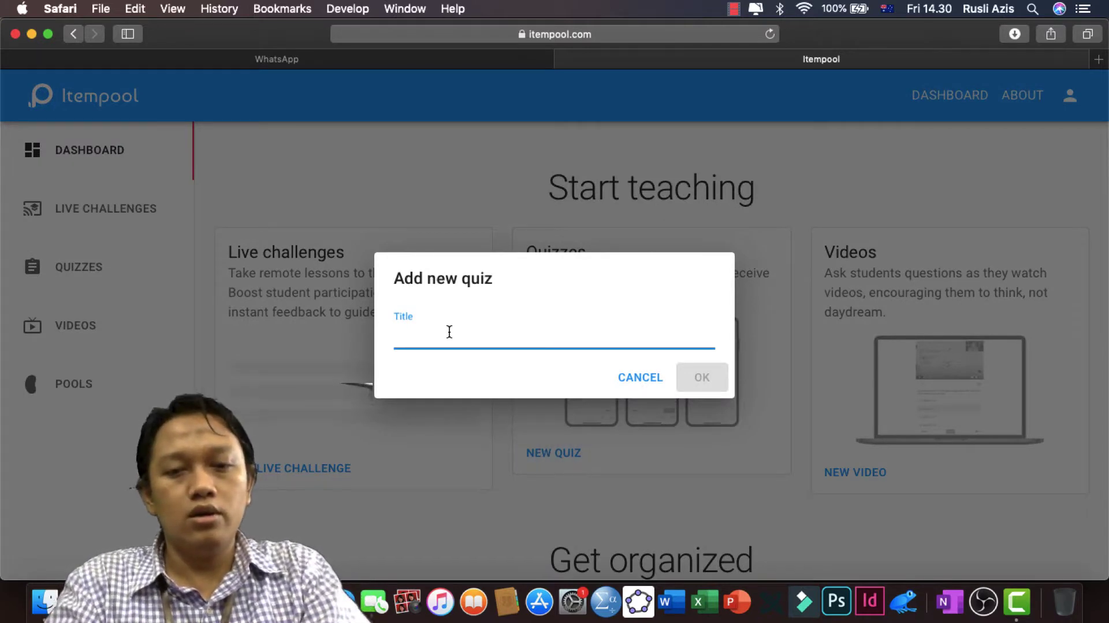
pyautogui.write('Tes ')
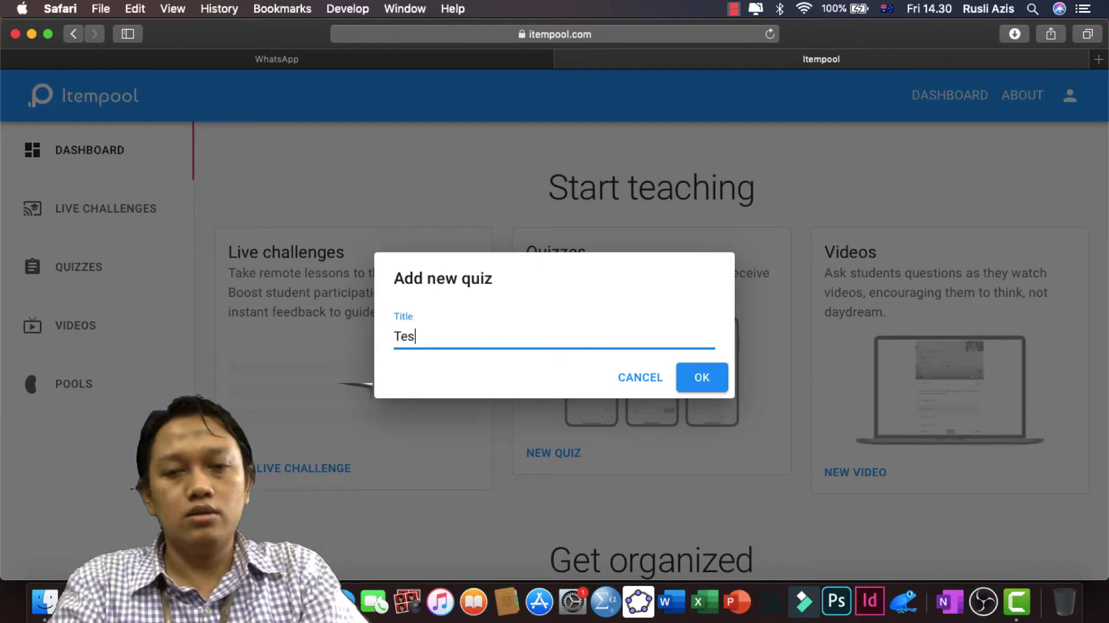
pyautogui.write('t ')
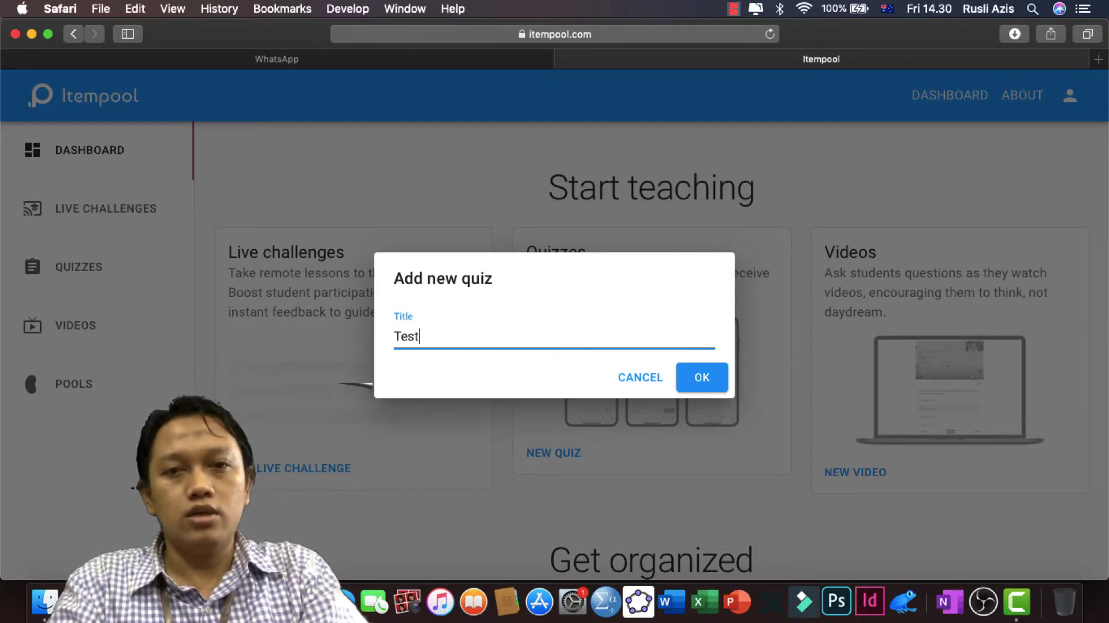
pyautogui.write(' M')
pyautogui.press('BackSpace')
pyautogui.press('BackSpace')
pyautogui.press('BackSpace')
pyautogui.press('BackSpace')
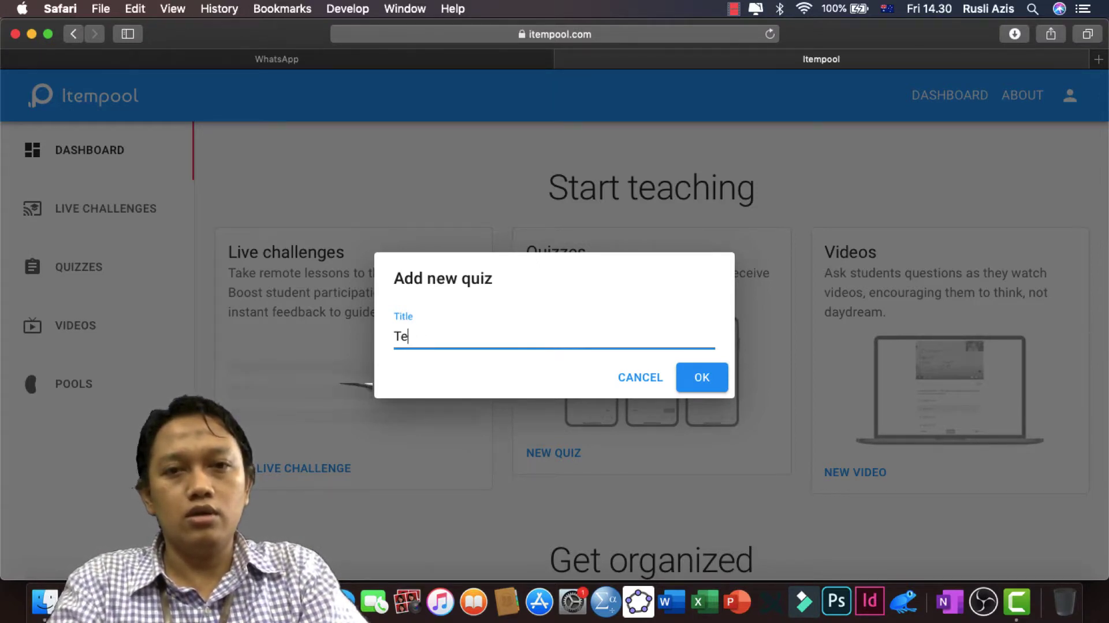
pyautogui.press('BackSpace')
pyautogui.press('BackSpace')
# - Title the new quiz "Kuis Matematika Wajib Kelas XI" and create it
pyautogui.write('Kuis M')
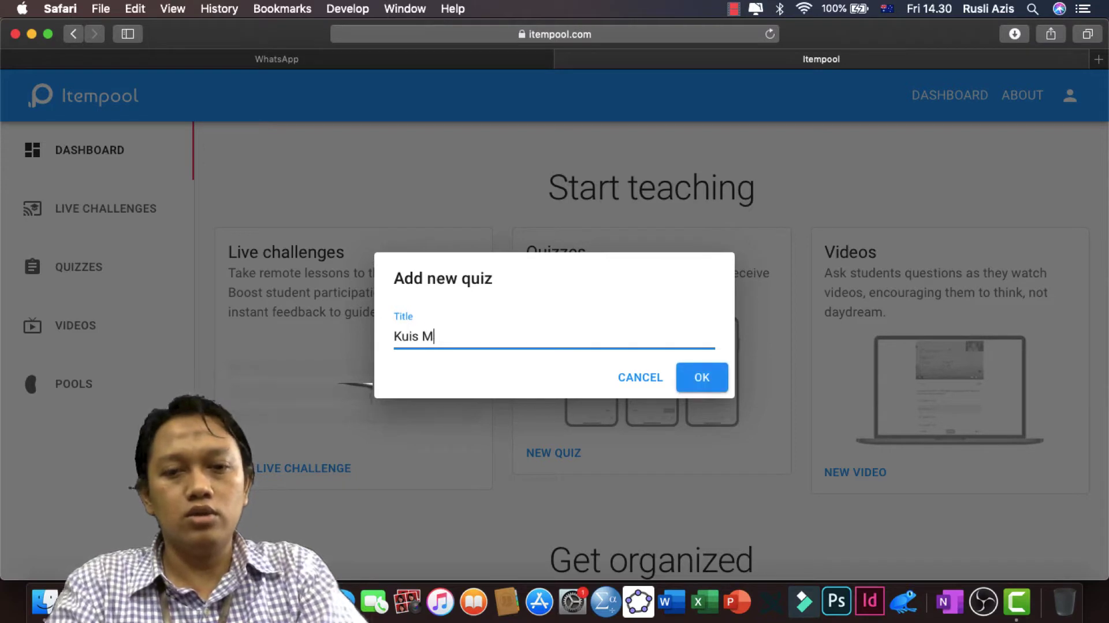
pyautogui.write('atematika ')
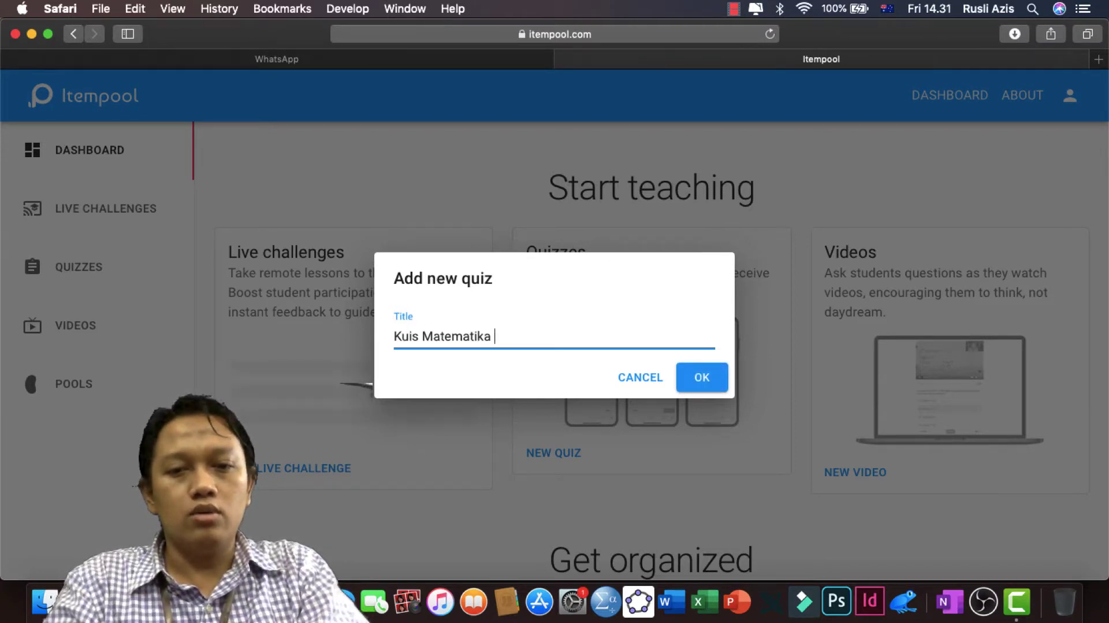
pyautogui.write('Wajib Kelas ')
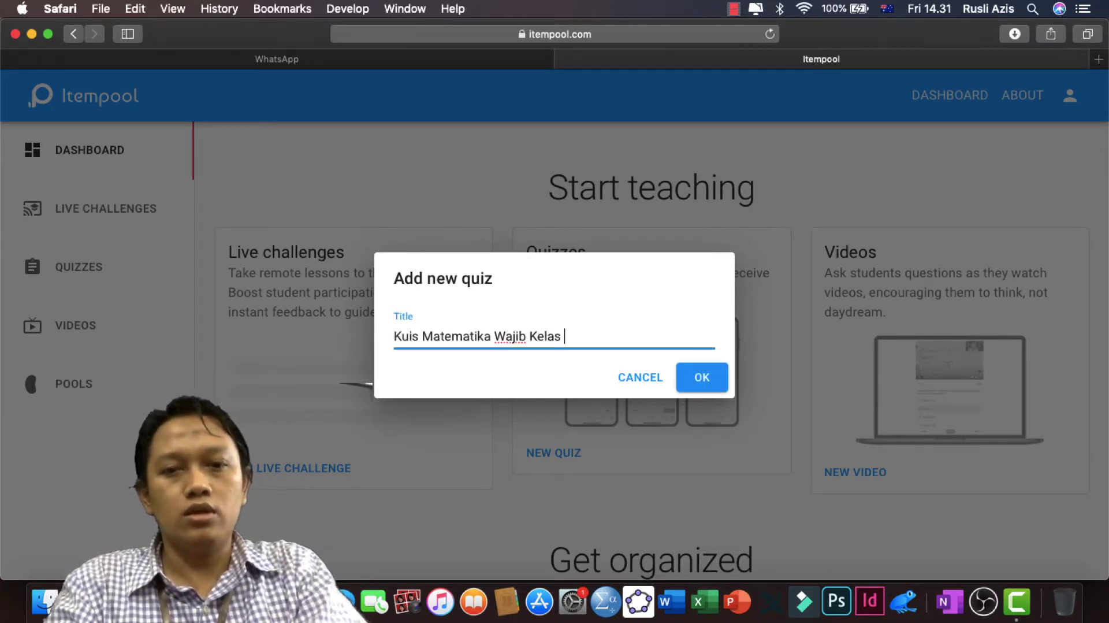
pyautogui.write('XI')
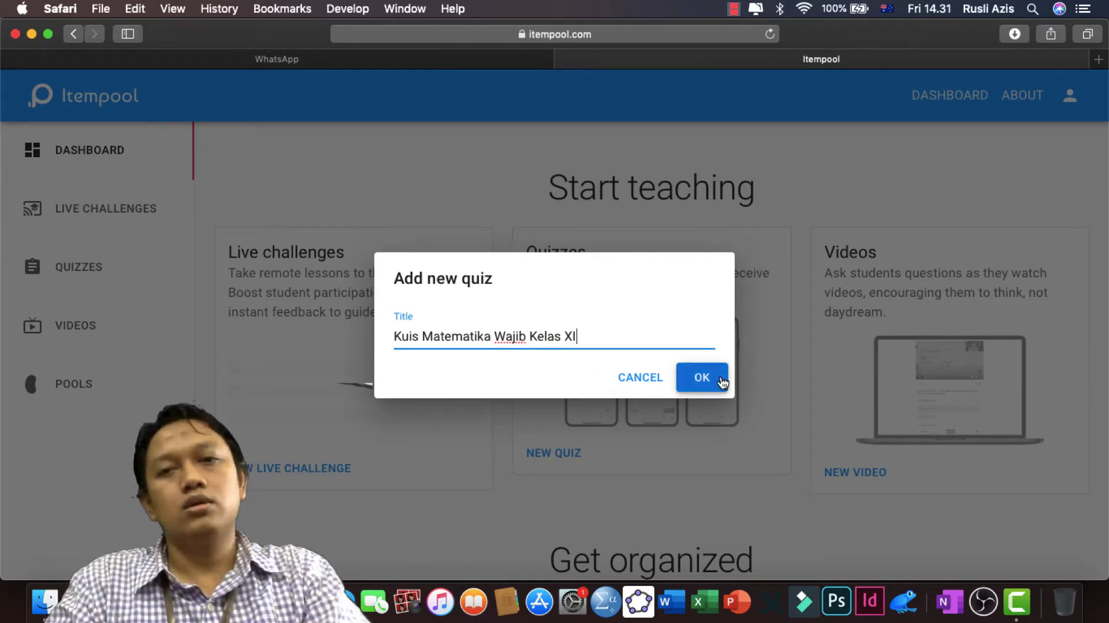
pyautogui.click(719, 380)
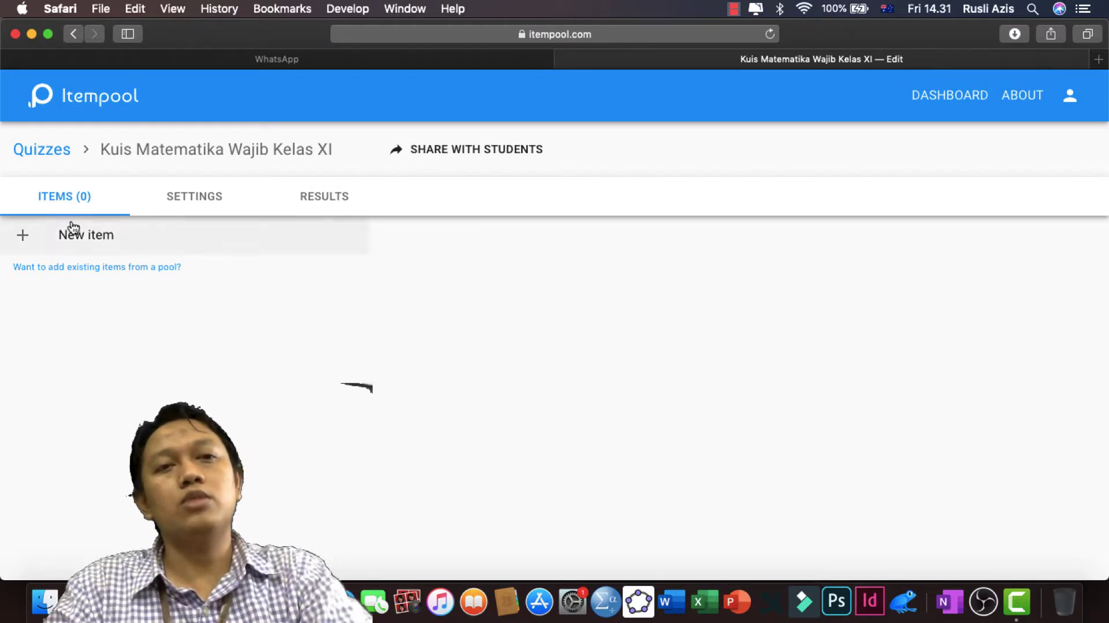
# - Review the new quiz's settings and results pages, and return to its item list
pyautogui.click(204, 195)
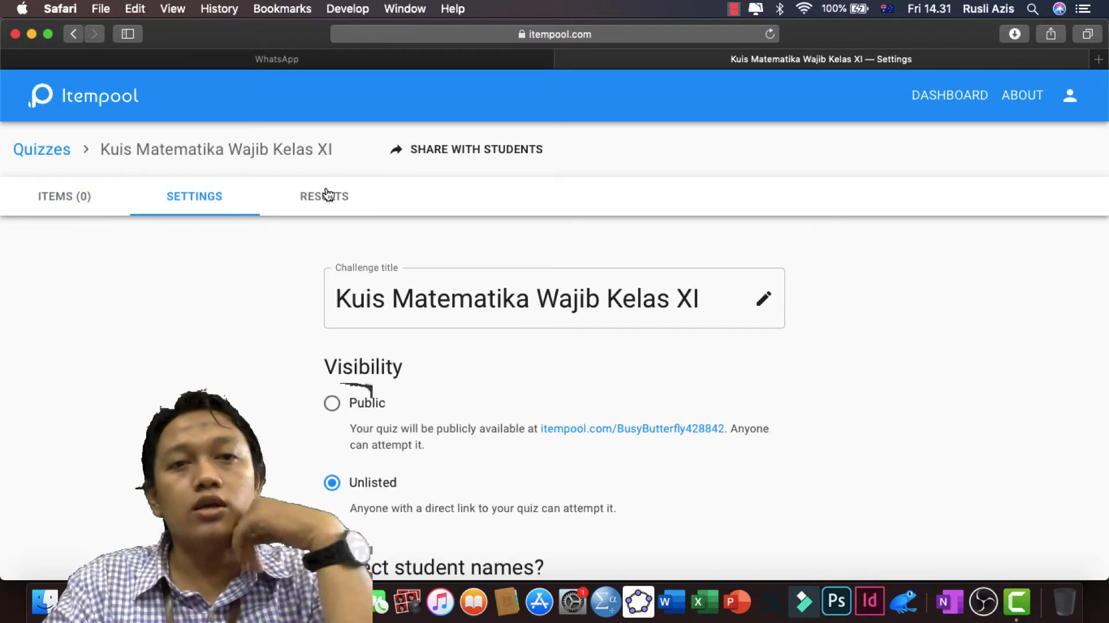
pyautogui.click(325, 195)
pyautogui.click(194, 199)
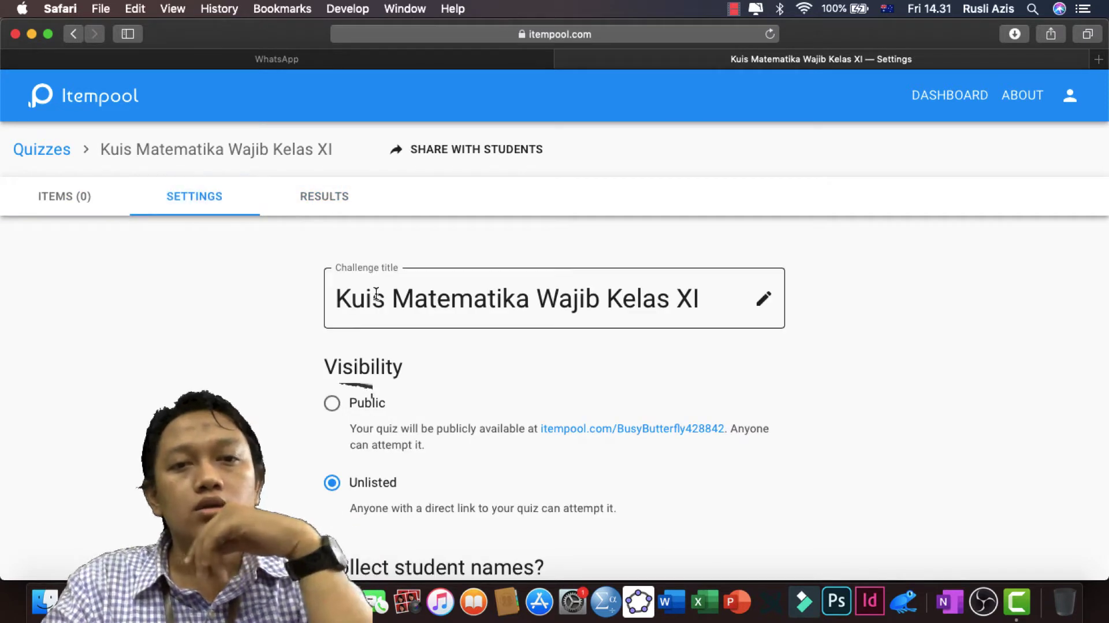
pyautogui.scroll(-2, 425, 345)
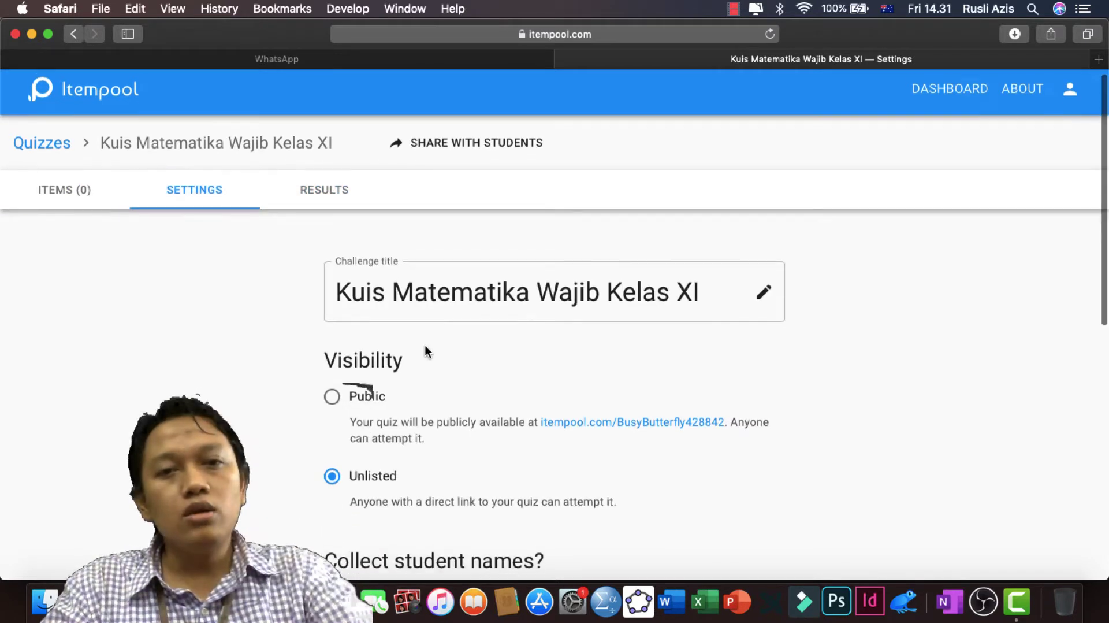
pyautogui.click(68, 141)
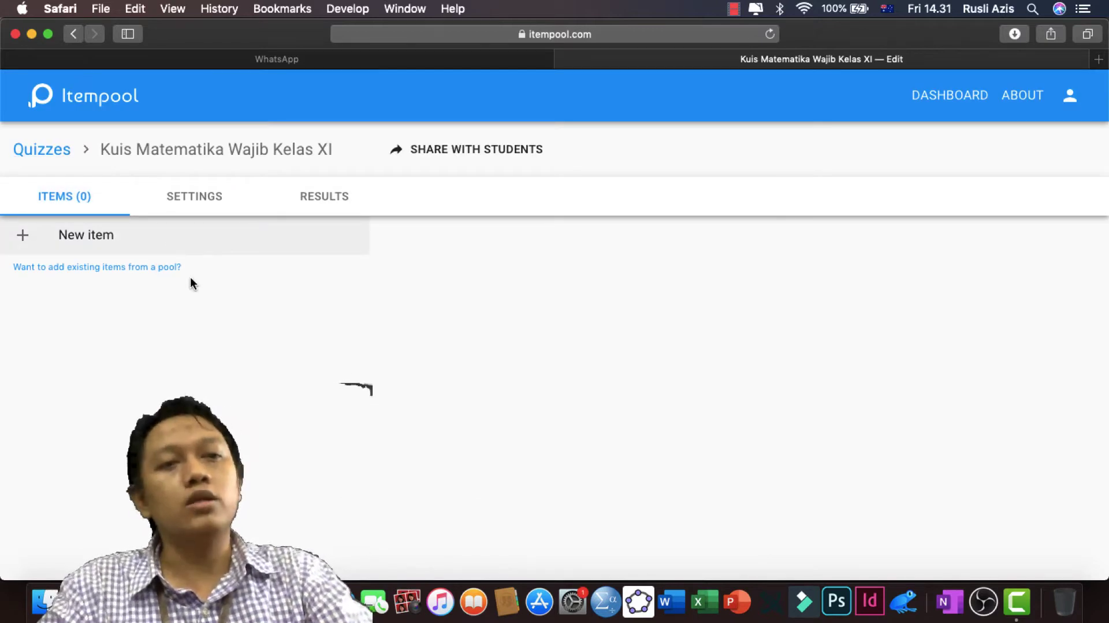
# - Add a new item from the Math input template and delete its sample instruction sentence above the expression
pyautogui.click(64, 237)
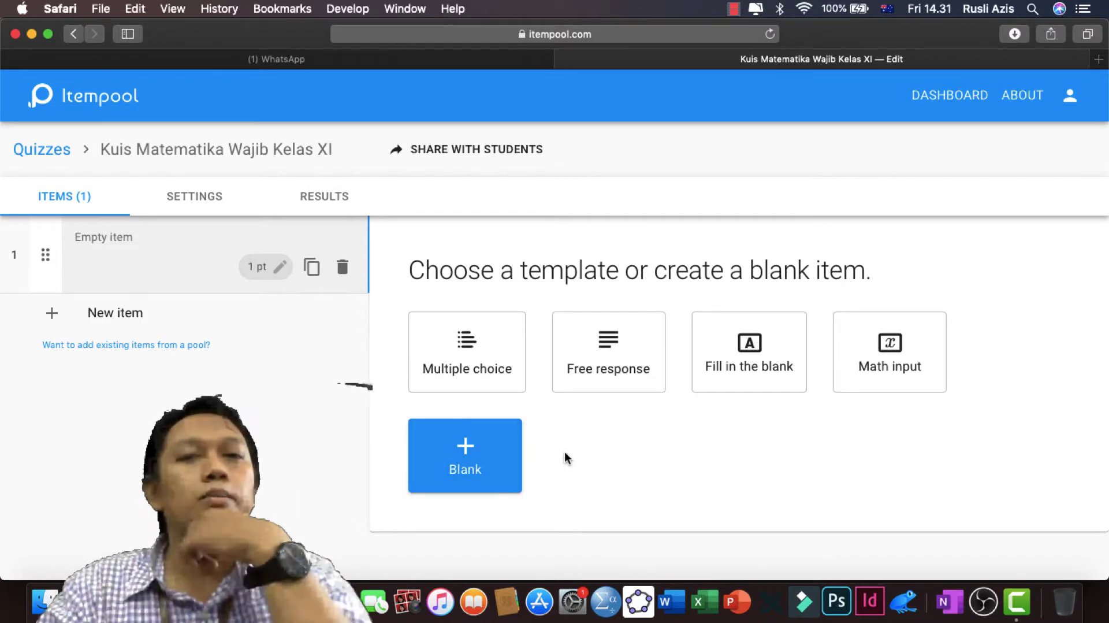
pyautogui.click(878, 353)
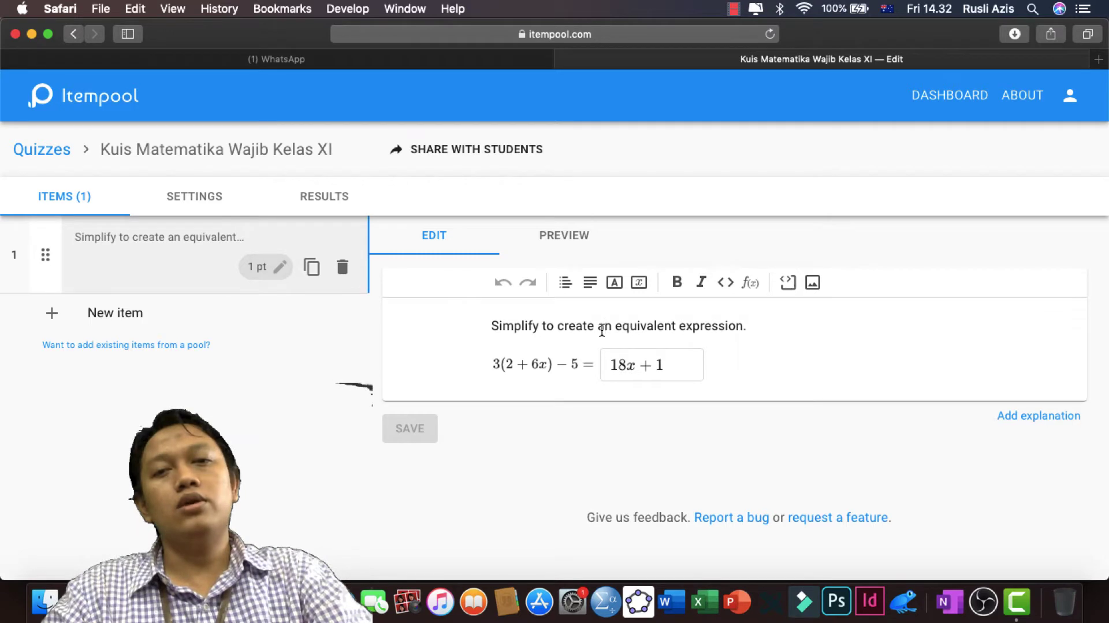
pyautogui.moveTo(492, 325); pyautogui.dragTo(756, 335)
pyautogui.press('BackSpace')
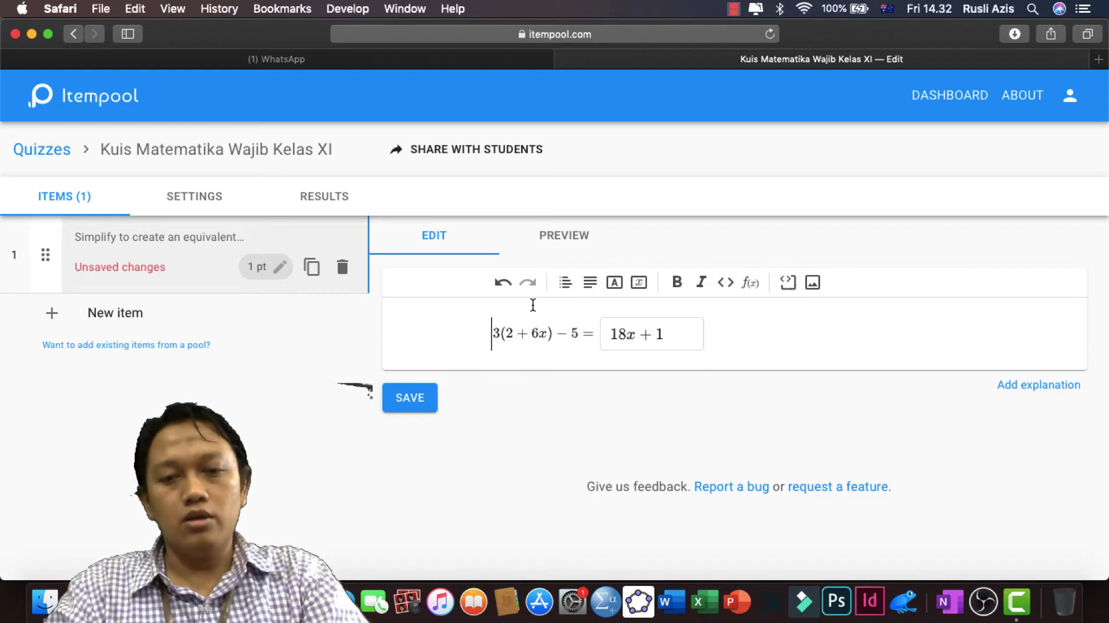
pyautogui.write('Tentukan')
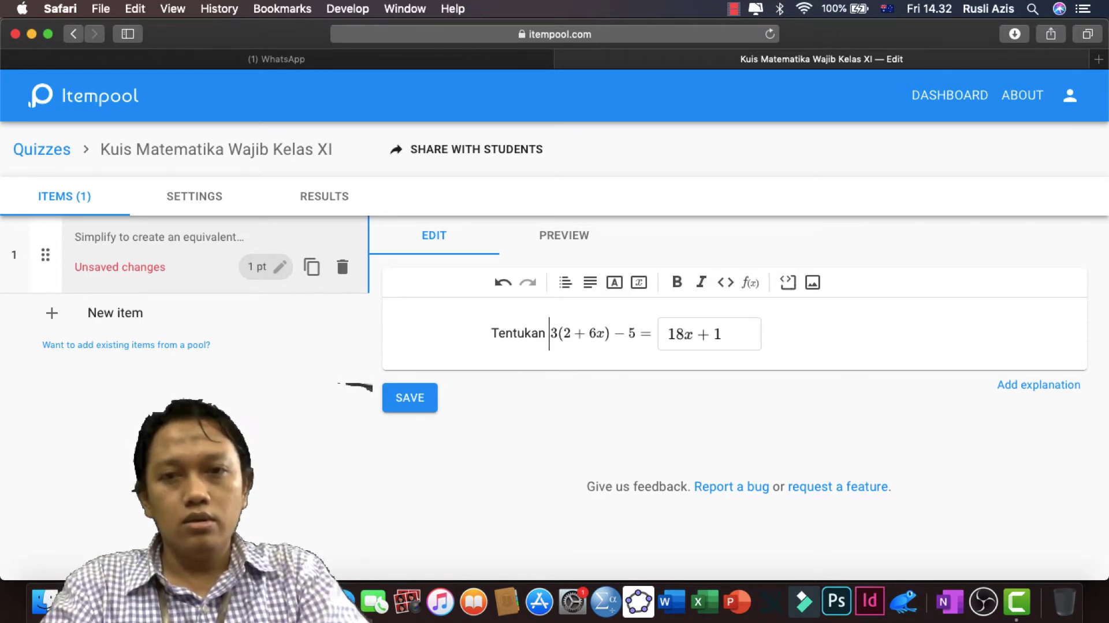
pyautogui.press('BackSpace')
pyautogui.press('BackSpace')
pyautogui.press('BackSpace')
pyautogui.press('BackSpace')
pyautogui.press('BackSpace')
pyautogui.press('BackSpace')
pyautogui.press('BackSpace')
pyautogui.press('BackSpace')
pyautogui.press('BackSpace')
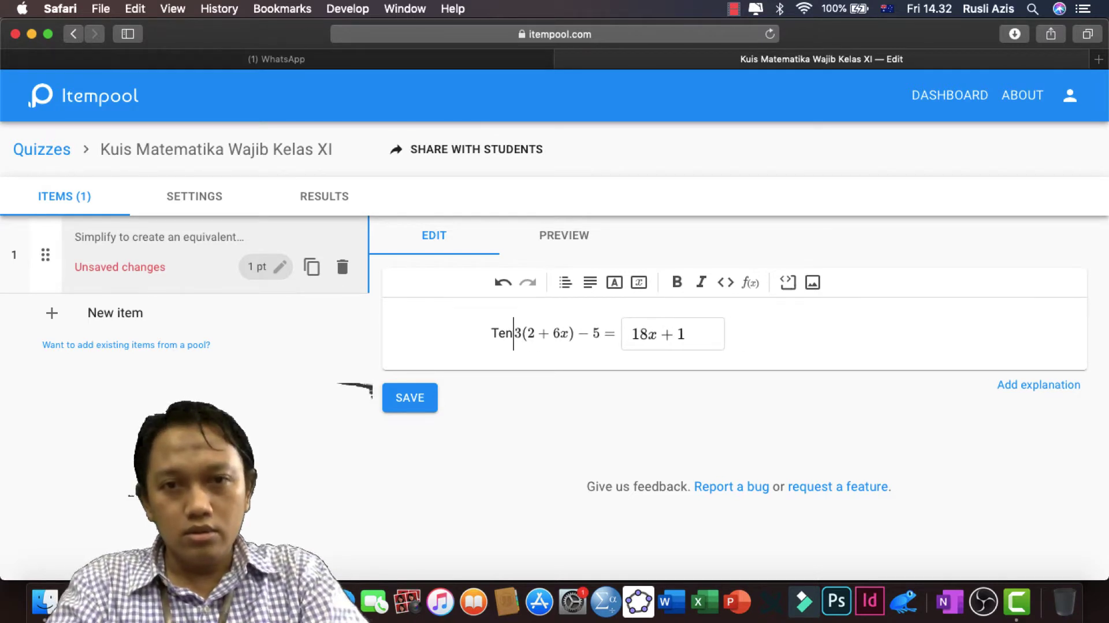
pyautogui.click(504, 282)
pyautogui.click(503, 283)
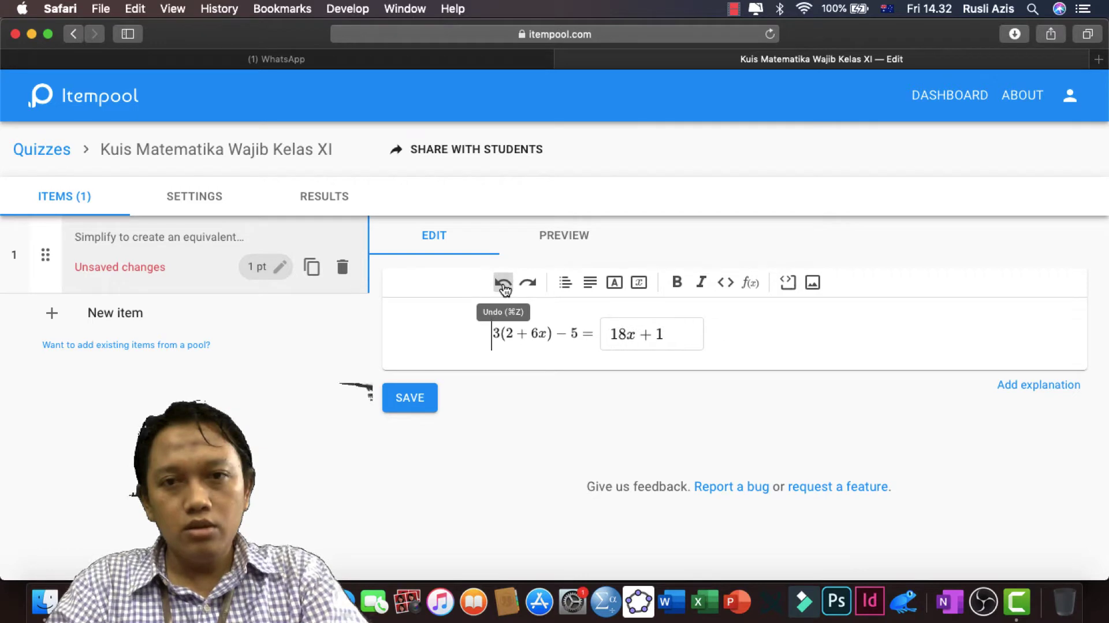
# - Add the instruction line "Tentukan hasil kali dari suku-suku aljabar berikut ini" above the sample expression
pyautogui.press('Return')
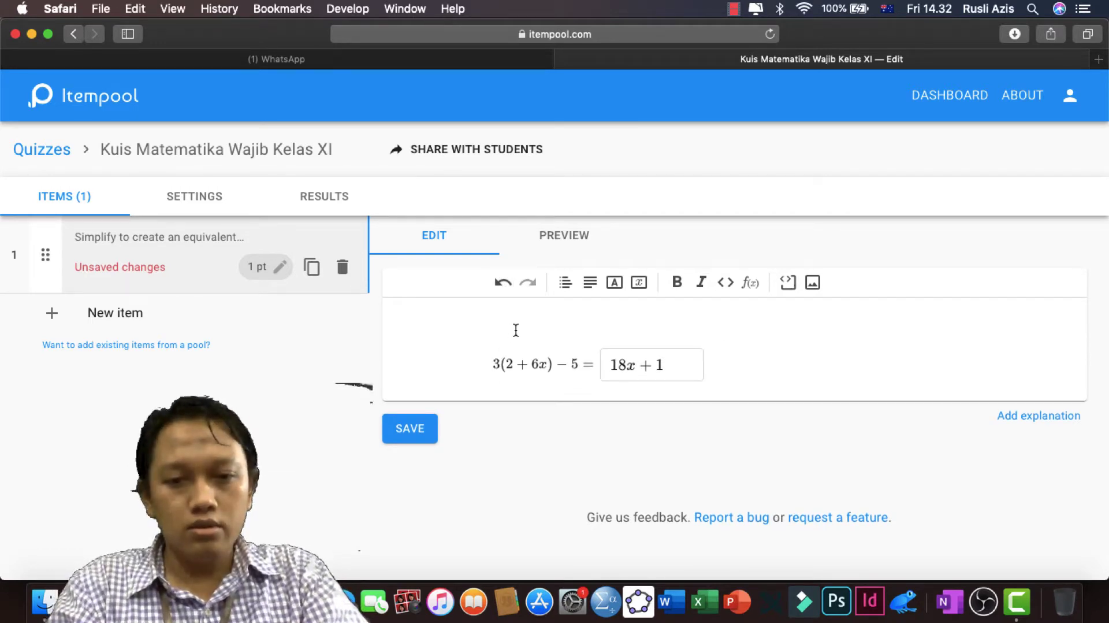
pyautogui.write('Tentukan ha')
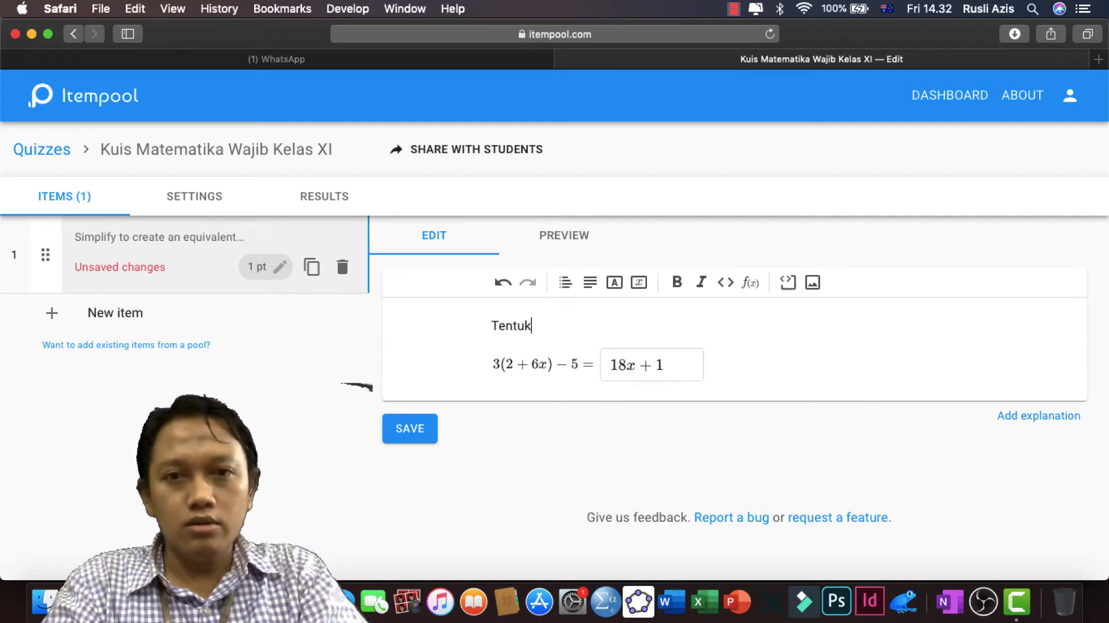
pyautogui.write('kali dar')
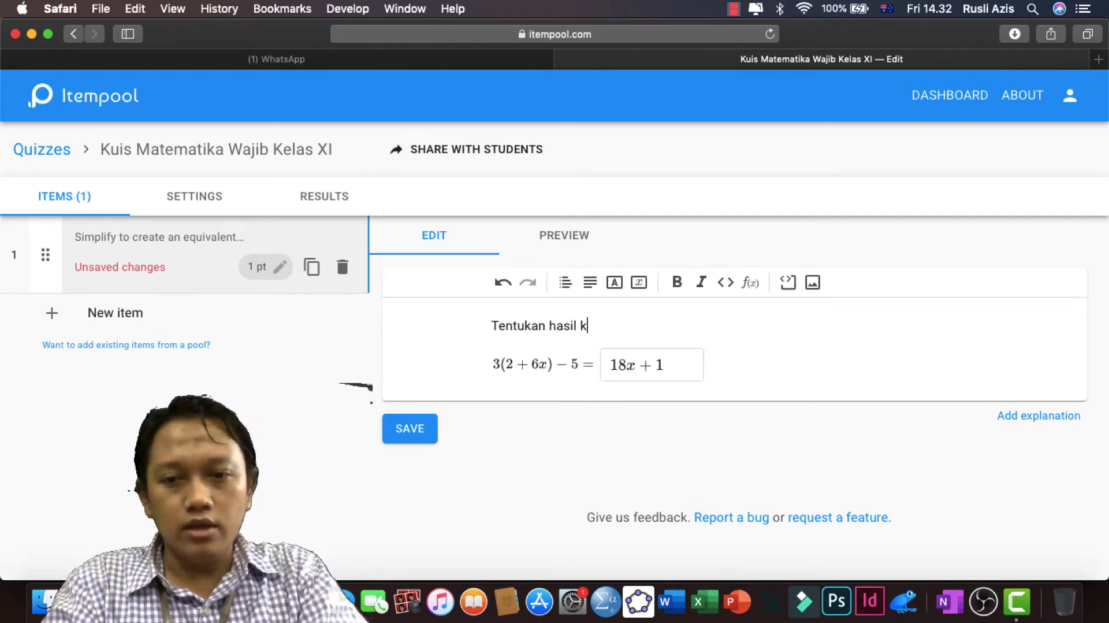
pyautogui.write('i s')
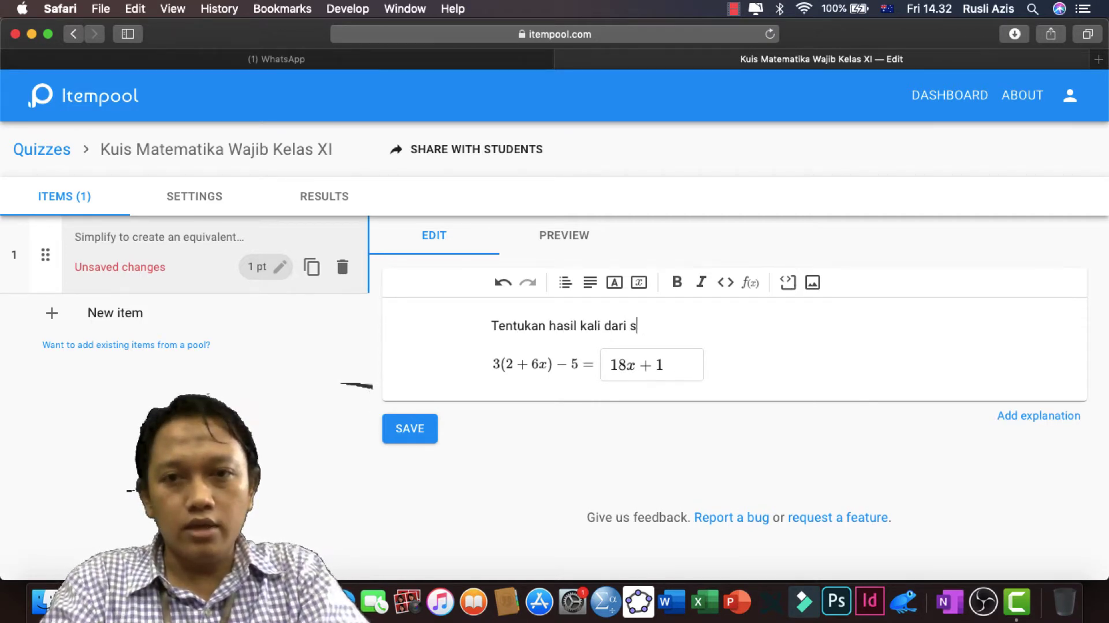
pyautogui.write('uku-suku ')
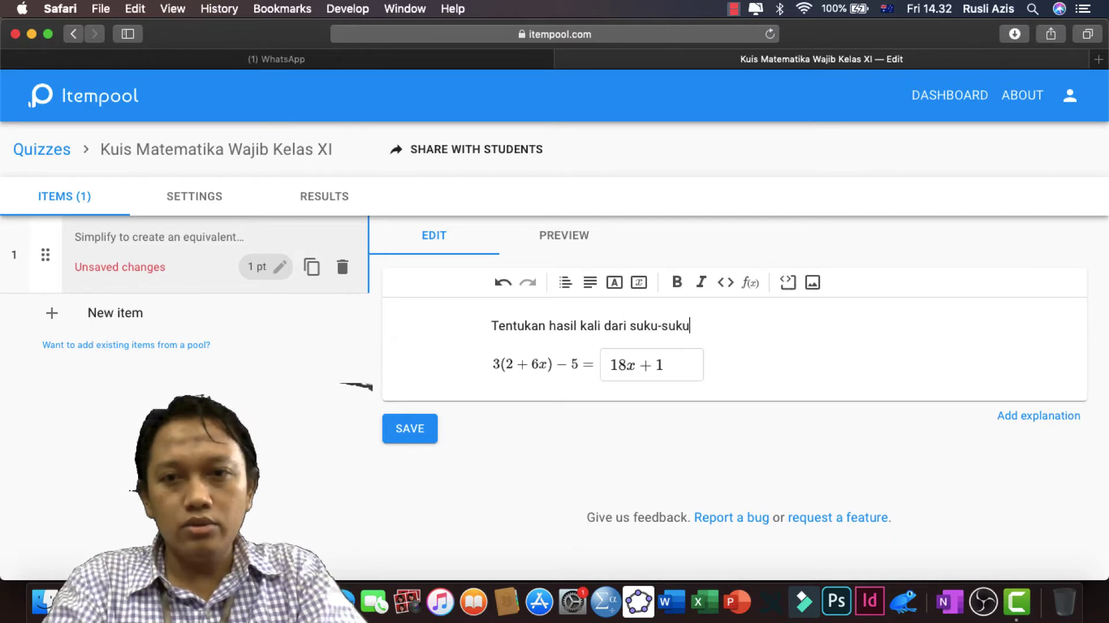
pyautogui.write('aljaba')
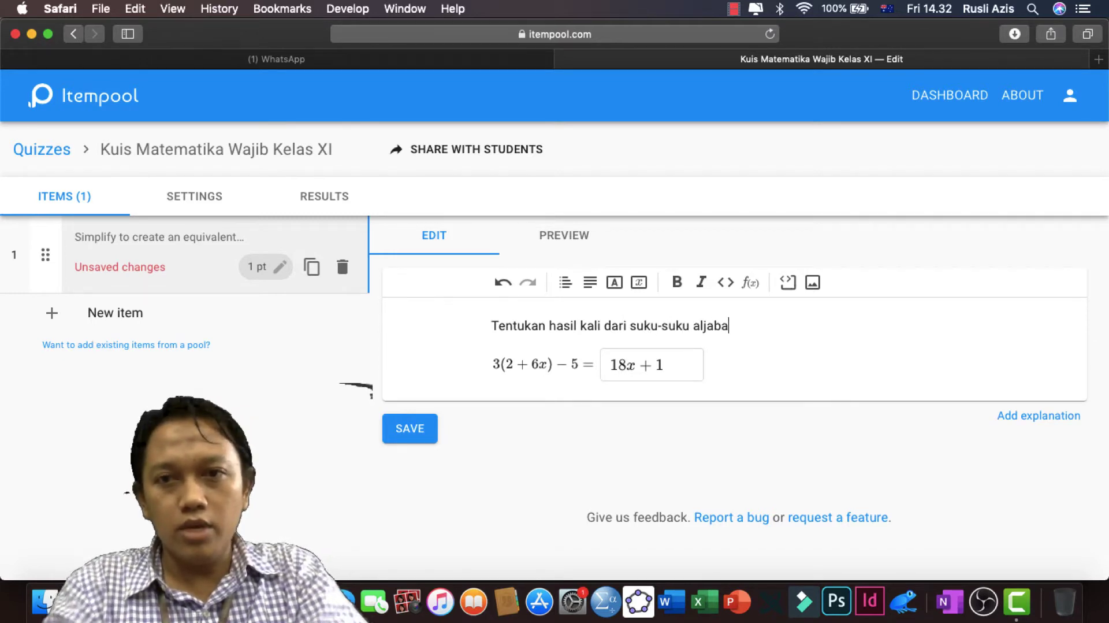
pyautogui.write('r berikut ini')
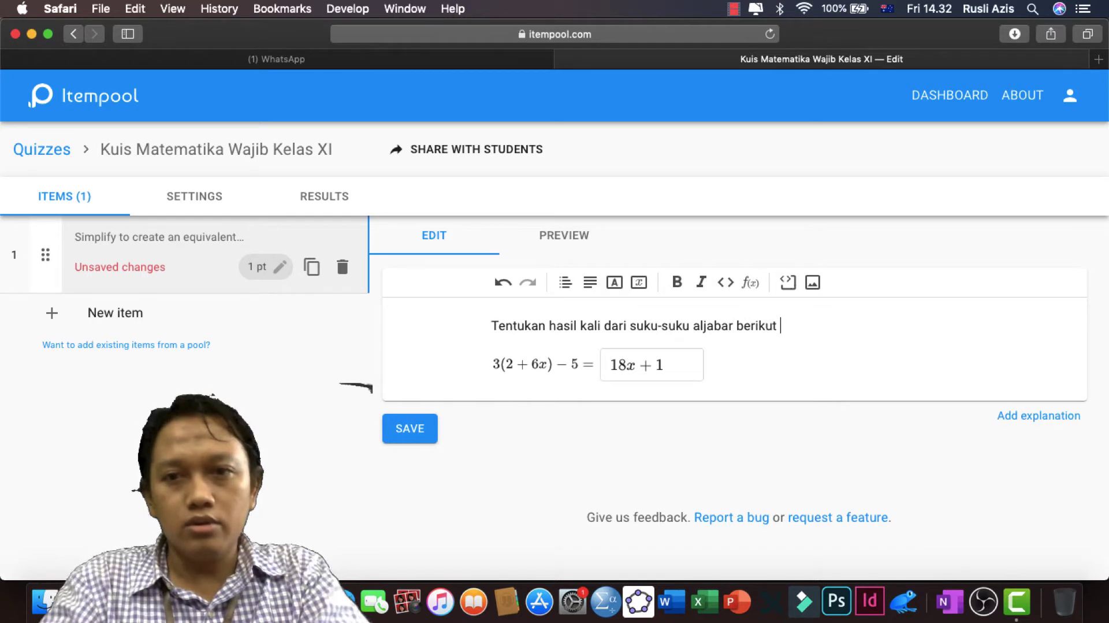
# - Delete the sample math expression in front of the answer box
pyautogui.click(504, 366)
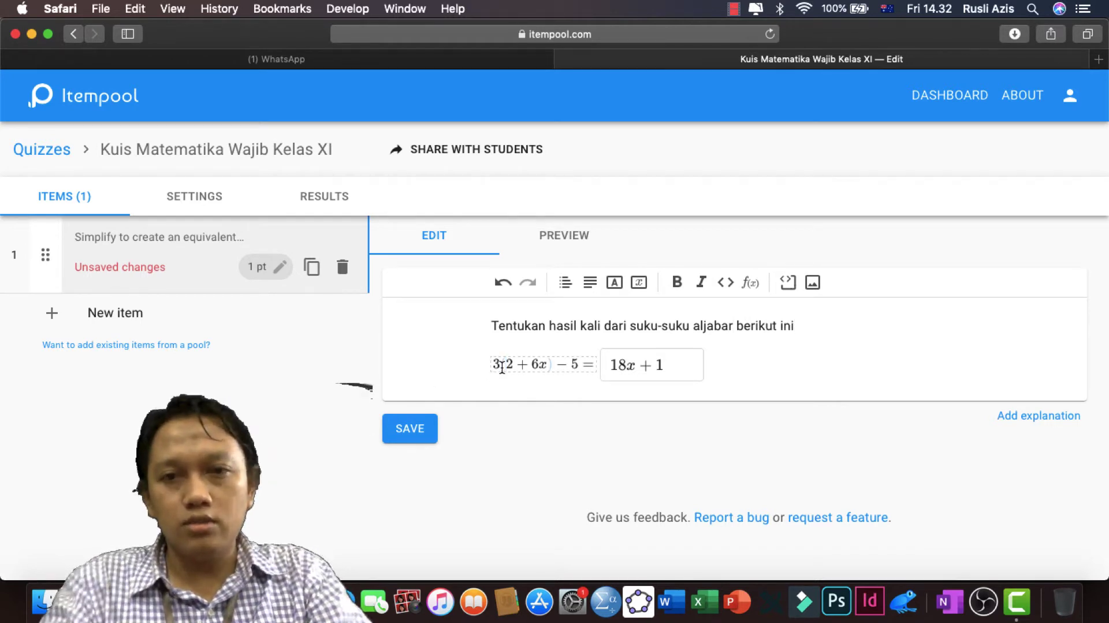
pyautogui.press('BackSpace')
pyautogui.hotkey('shift', 'Right')
pyautogui.hotkey('shift', 'Right')
pyautogui.hotkey('shift', 'Right')
pyautogui.hotkey('shift', 'Right')
pyautogui.hotkey('shift', 'Right')
pyautogui.hotkey('shift', 'Right')
pyautogui.hotkey('shift', 'Right')
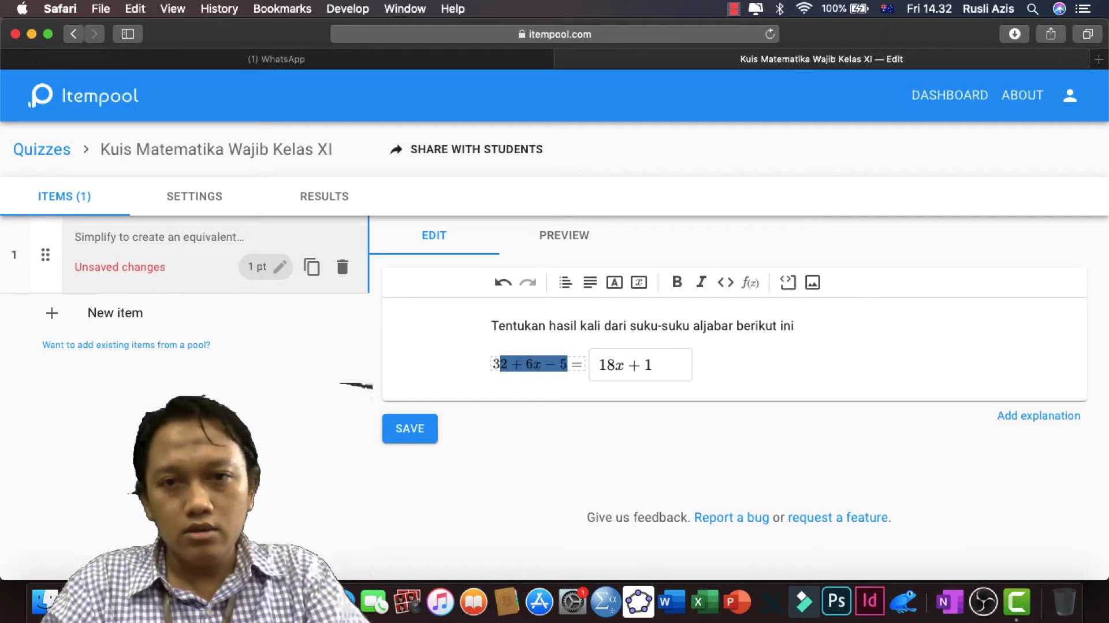
pyautogui.press('BackSpace')
pyautogui.press('BackSpace')
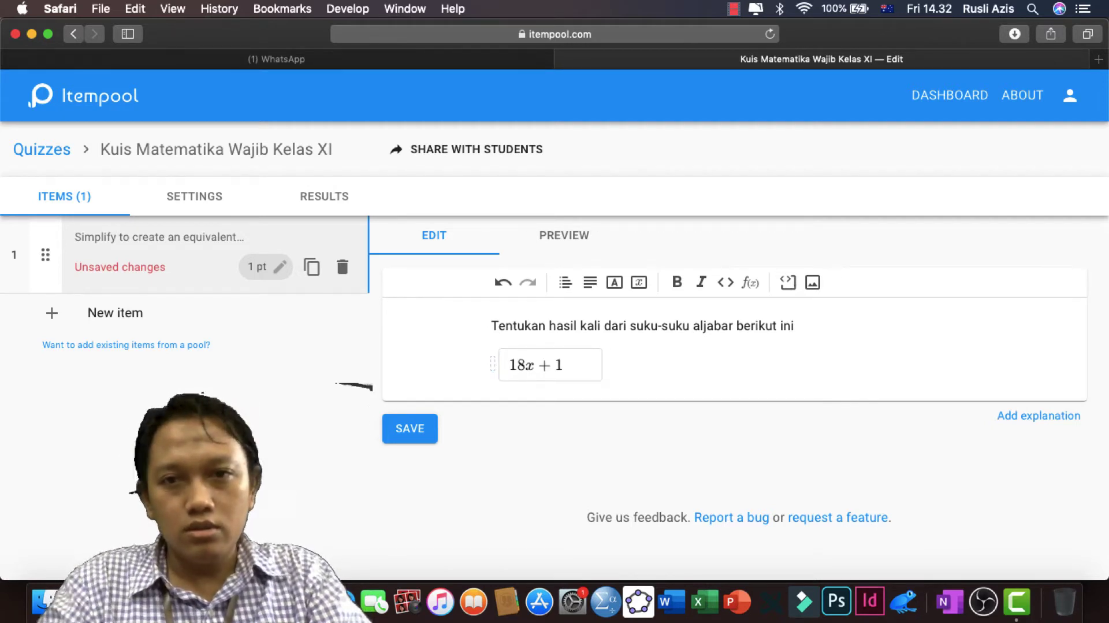
pyautogui.click(751, 282)
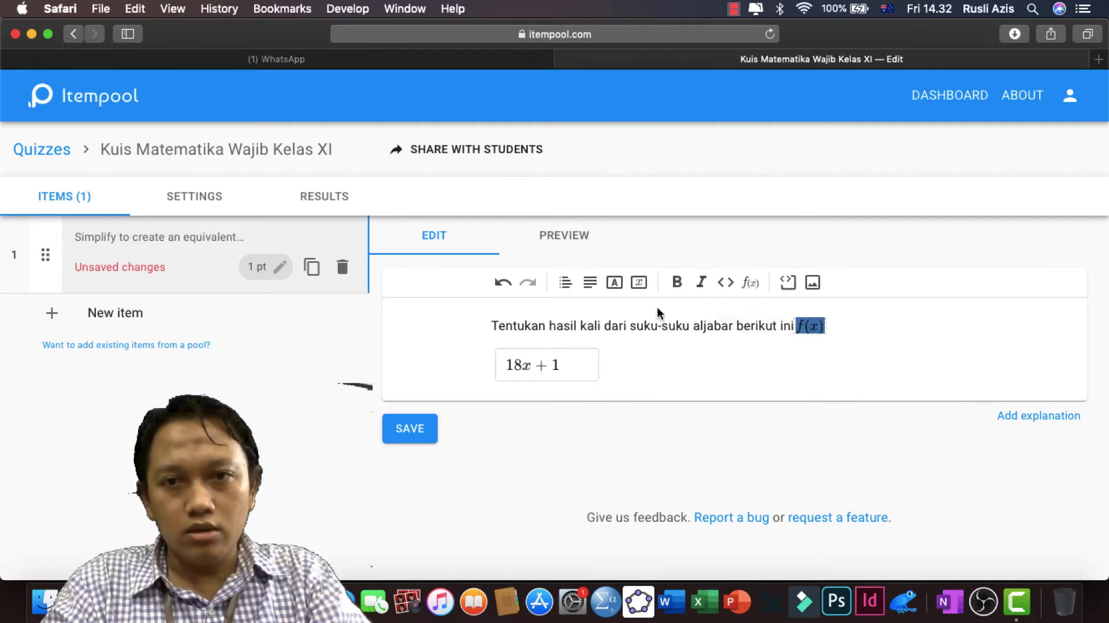
pyautogui.click(829, 325)
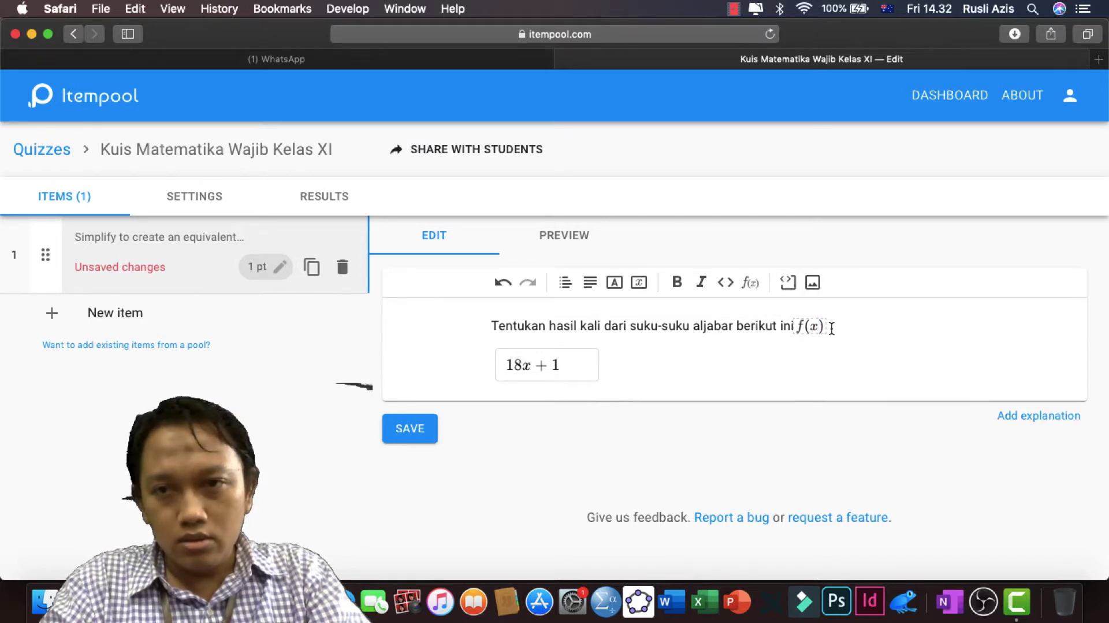
pyautogui.press('BackSpace')
pyautogui.press('BackSpace')
pyautogui.press('BackSpace')
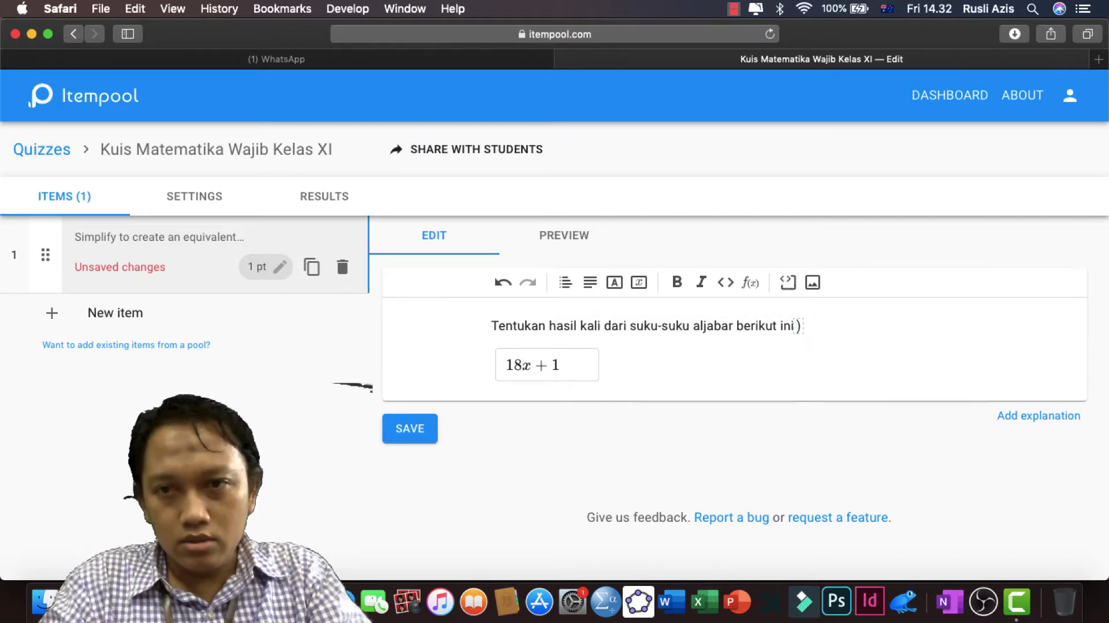
pyautogui.press('BackSpace')
pyautogui.press('BackSpace')
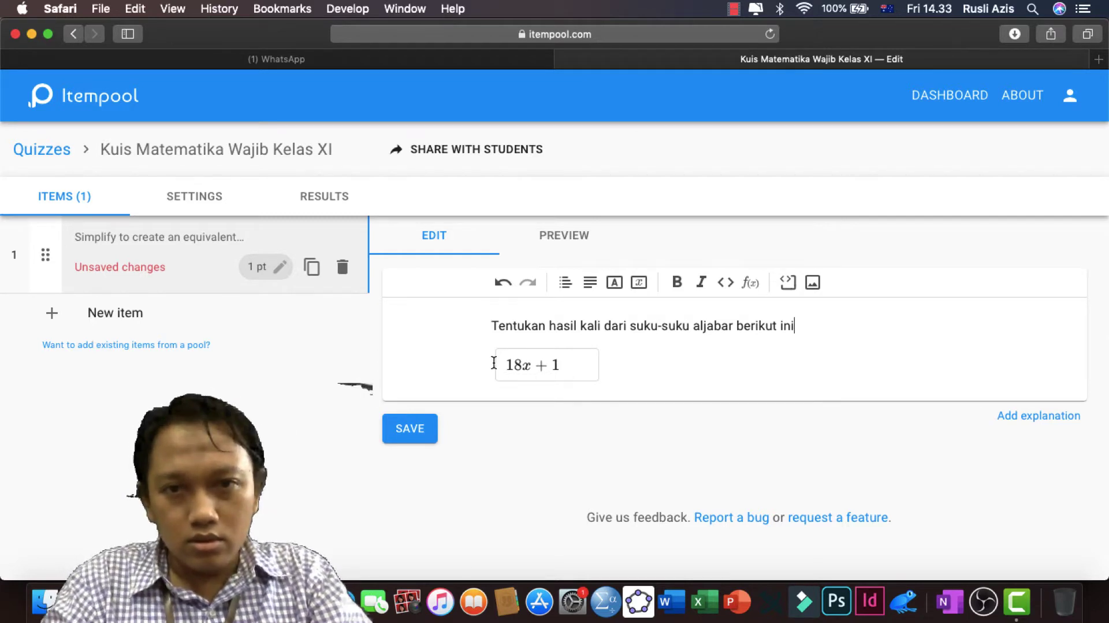
pyautogui.write('2x')
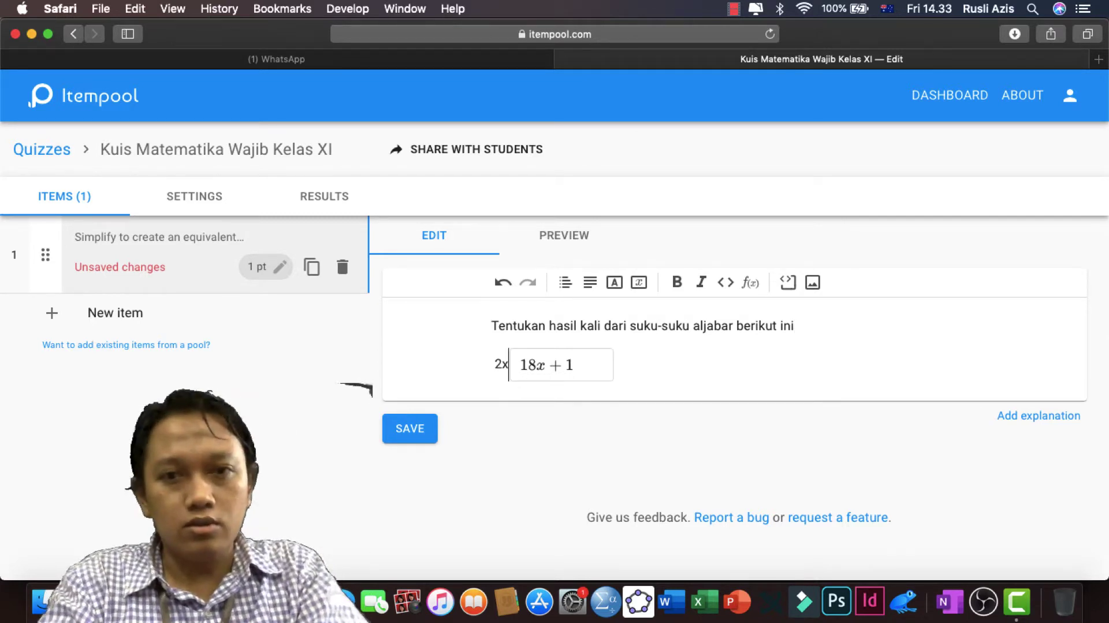
pyautogui.press('BackSpace')
pyautogui.press('BackSpace')
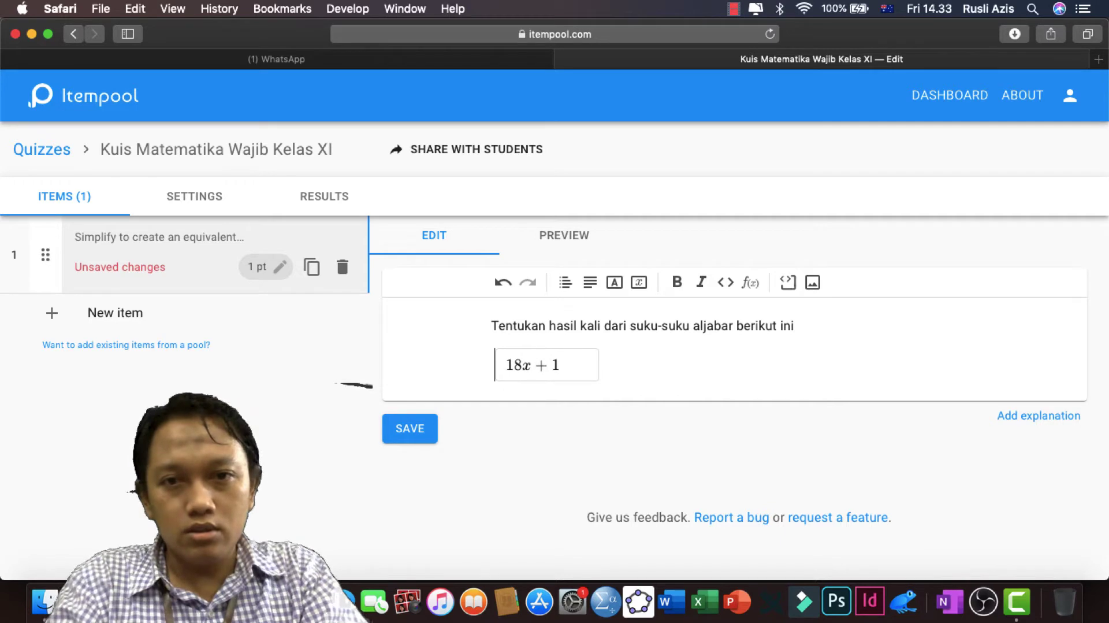
# - Insert a math expression in front of the answer box and enter 2x + 5) in it
pyautogui.click(750, 289)
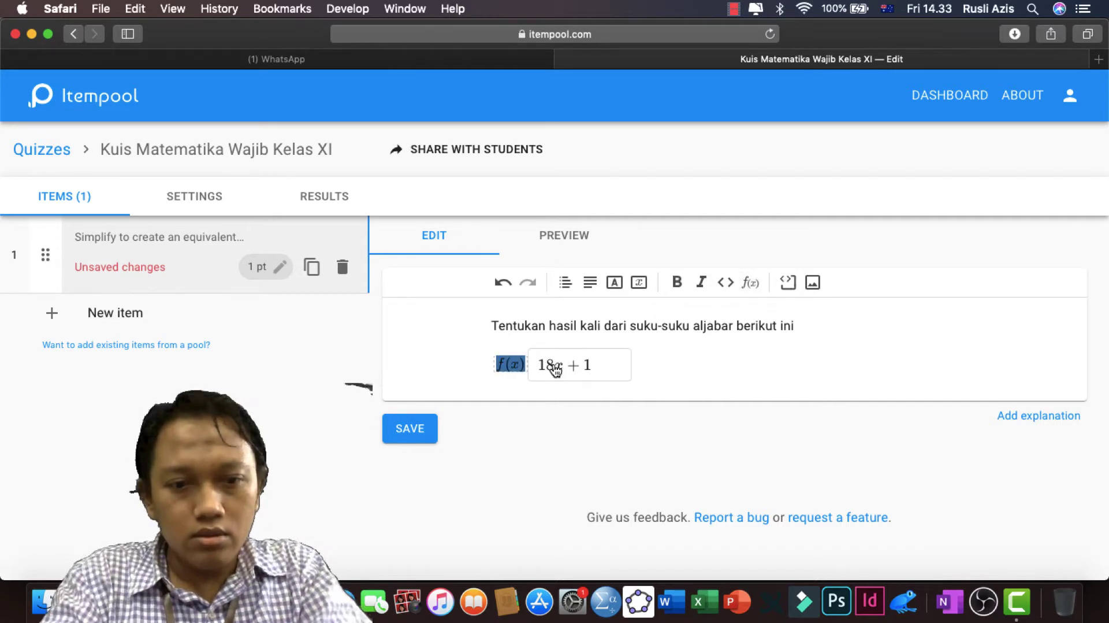
pyautogui.write('2x ')
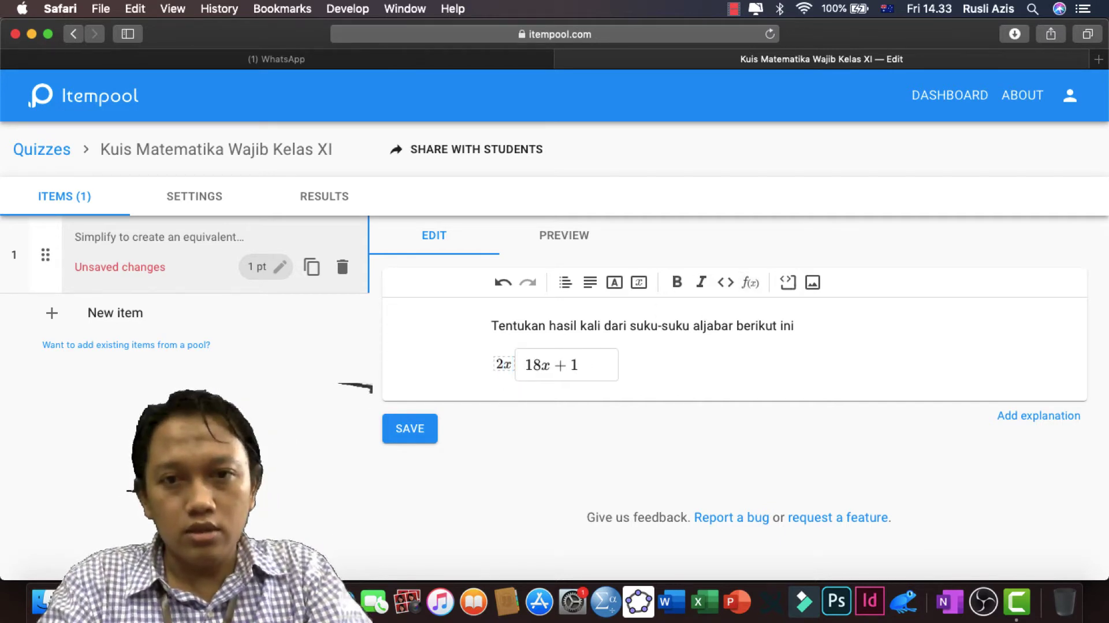
pyautogui.write('+ ')
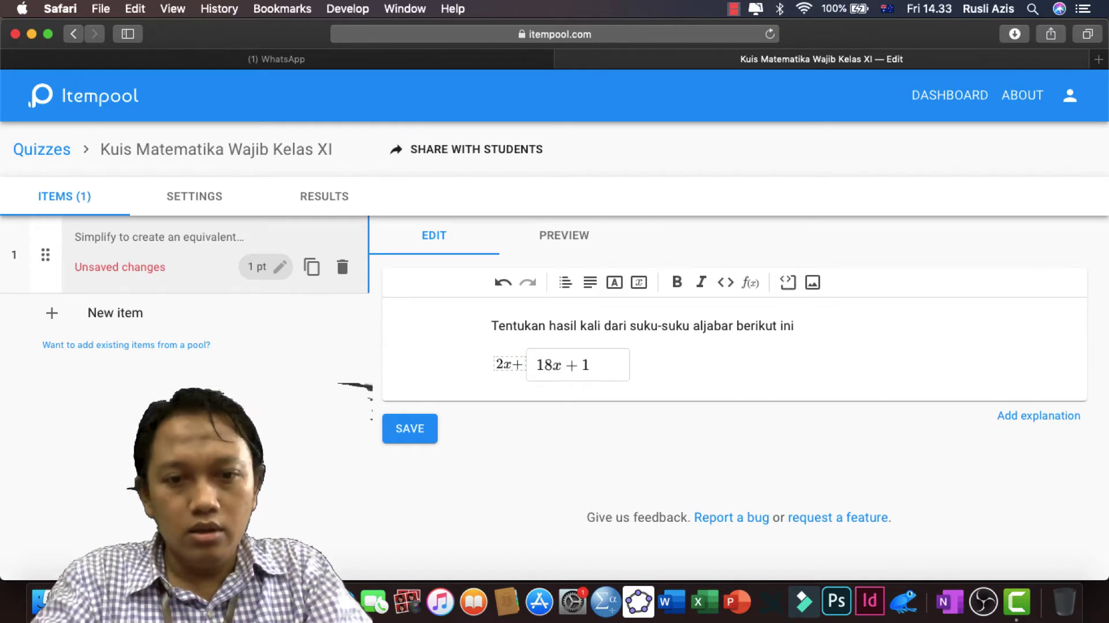
pyautogui.write('5)')
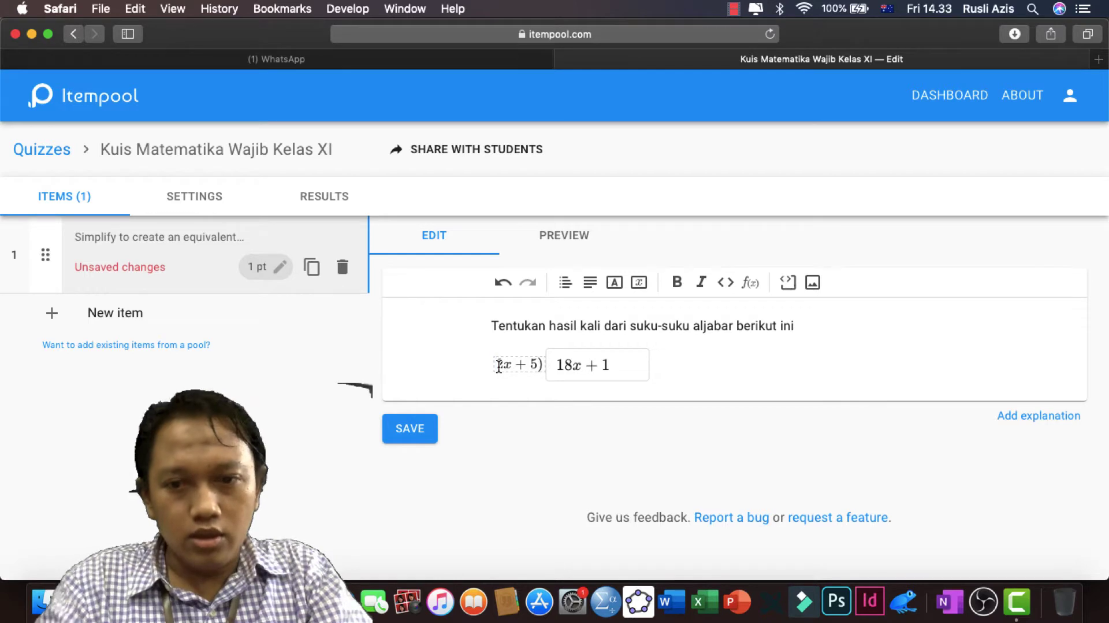
# - Rewrite the math expression in front of the answer box as ((2x + 5)(x =
pyautogui.press('BackSpace')
pyautogui.press('BackSpace')
pyautogui.press('BackSpace')
pyautogui.press('BackSpace')
pyautogui.press('BackSpace')
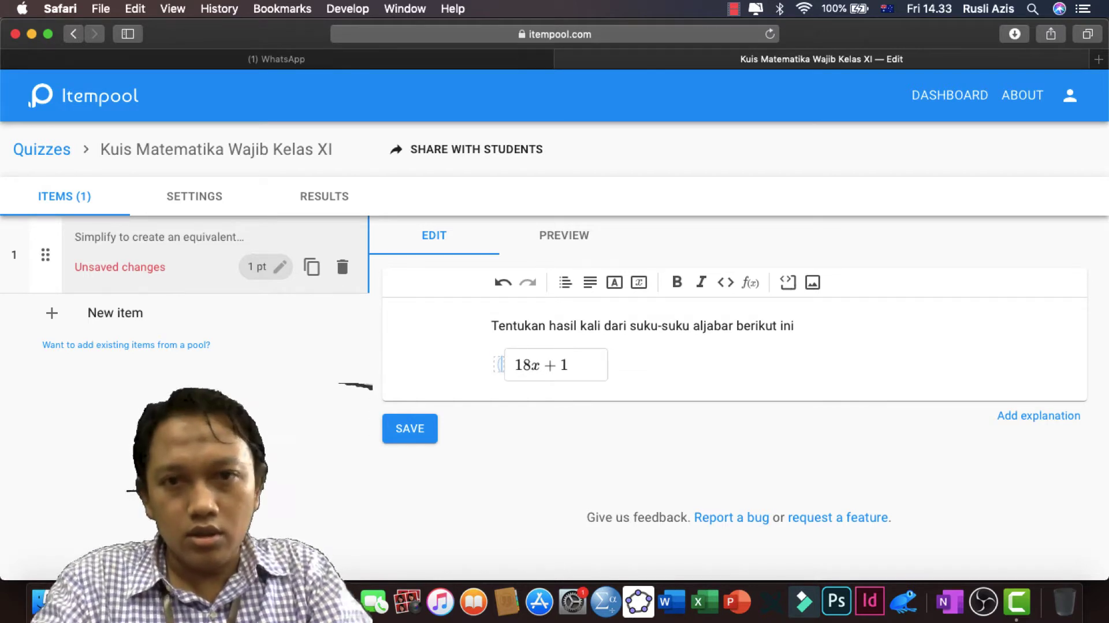
pyautogui.write('(')
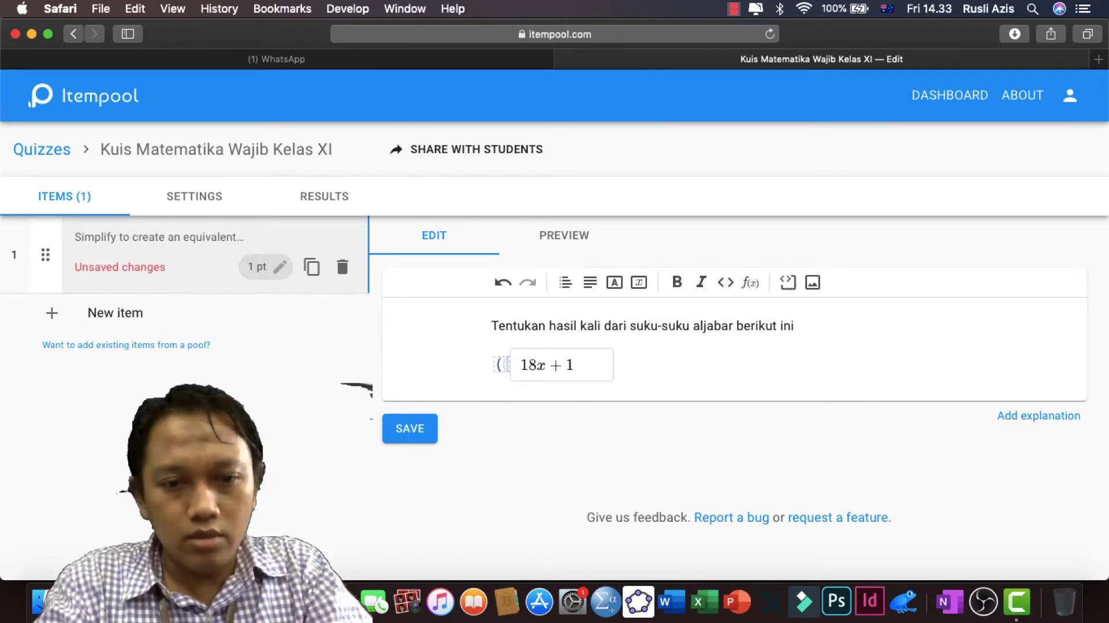
pyautogui.write('2x+')
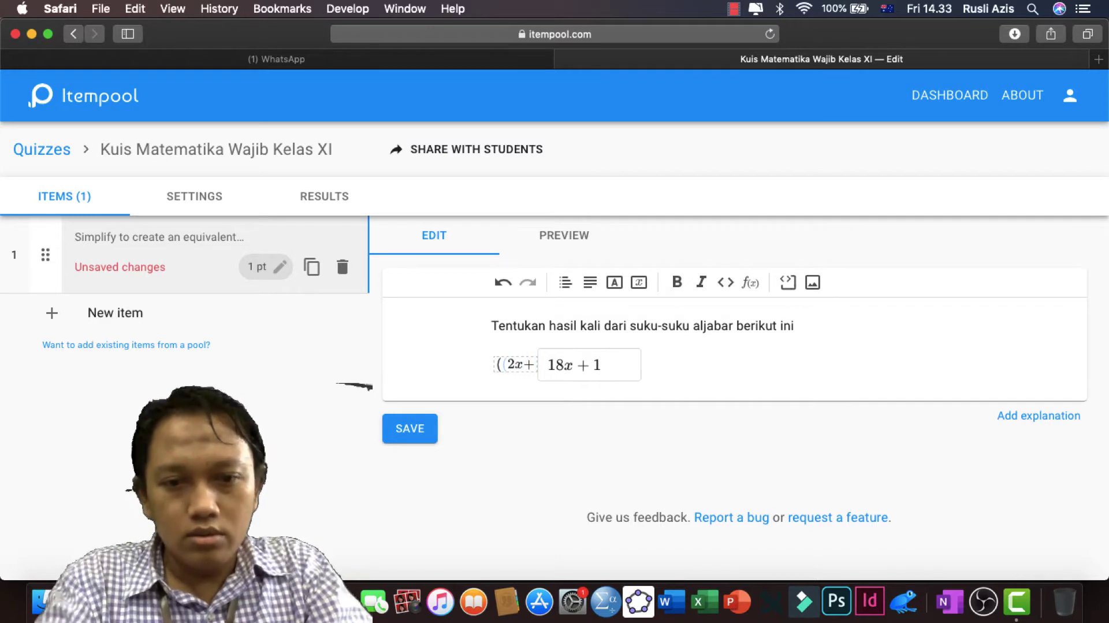
pyautogui.write('5)')
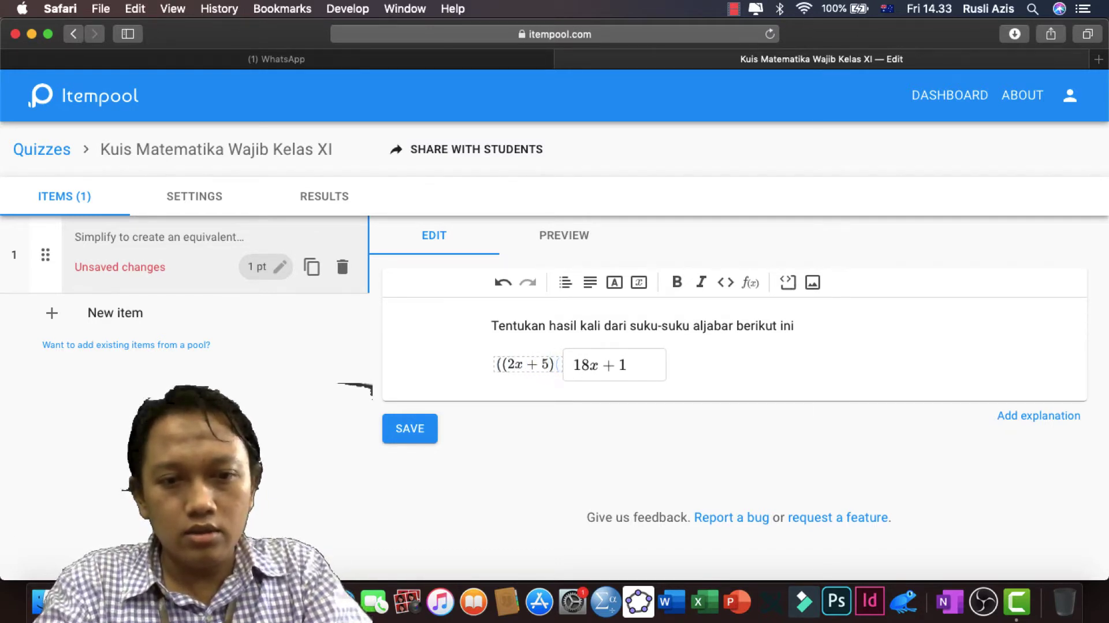
pyautogui.write('(x')
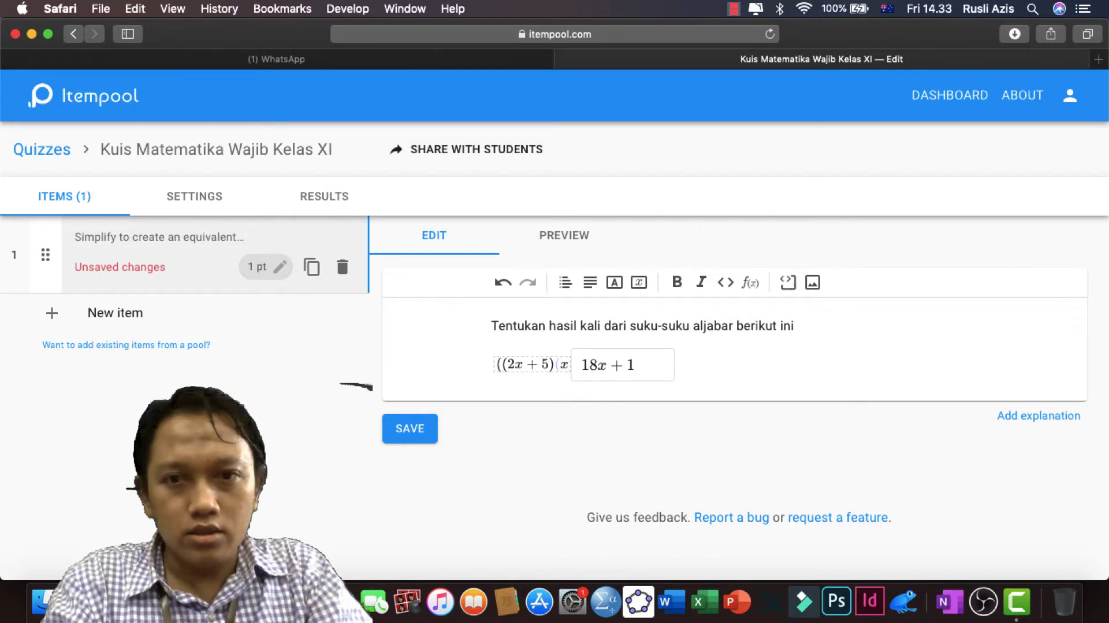
pyautogui.write('=')
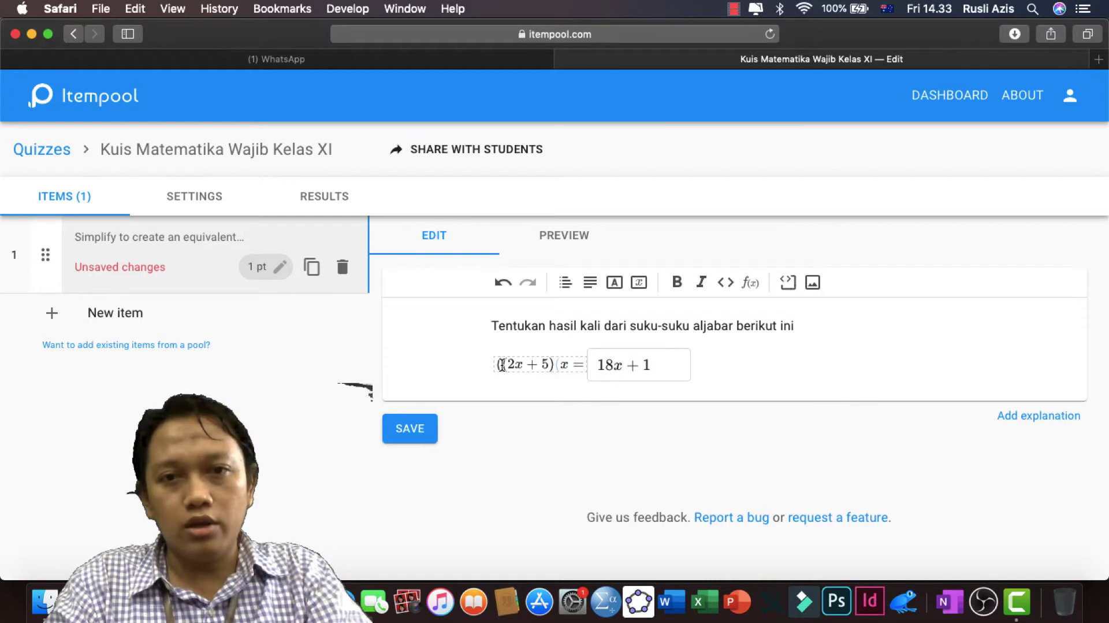
# - Look at the answer box's correct-answer setting and its math keypad, and close the dialog
pyautogui.click(657, 370)
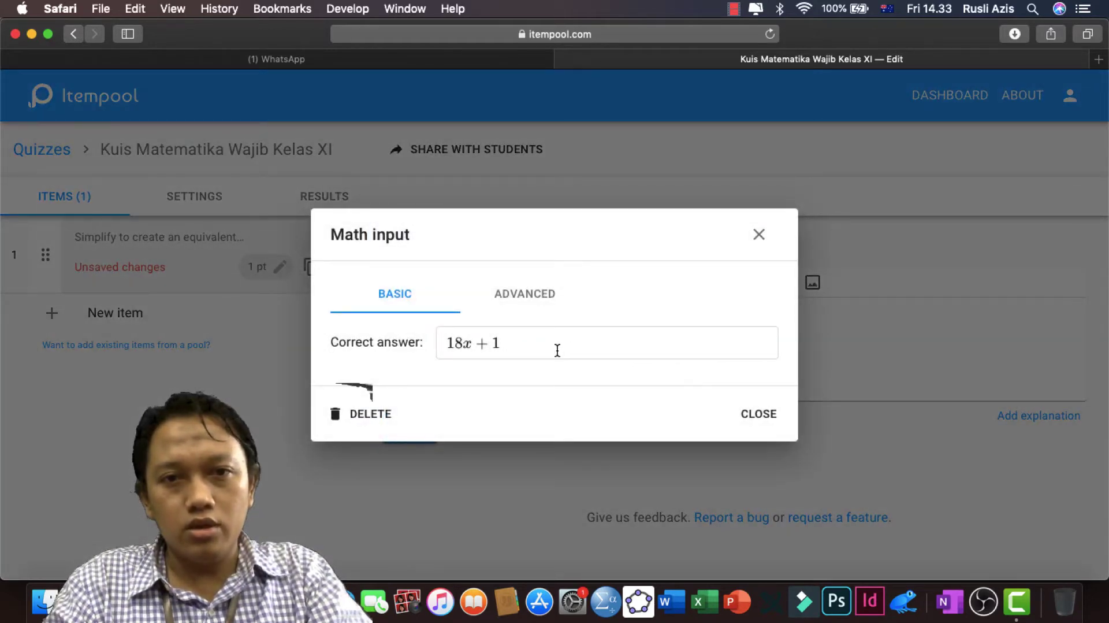
pyautogui.click(553, 349)
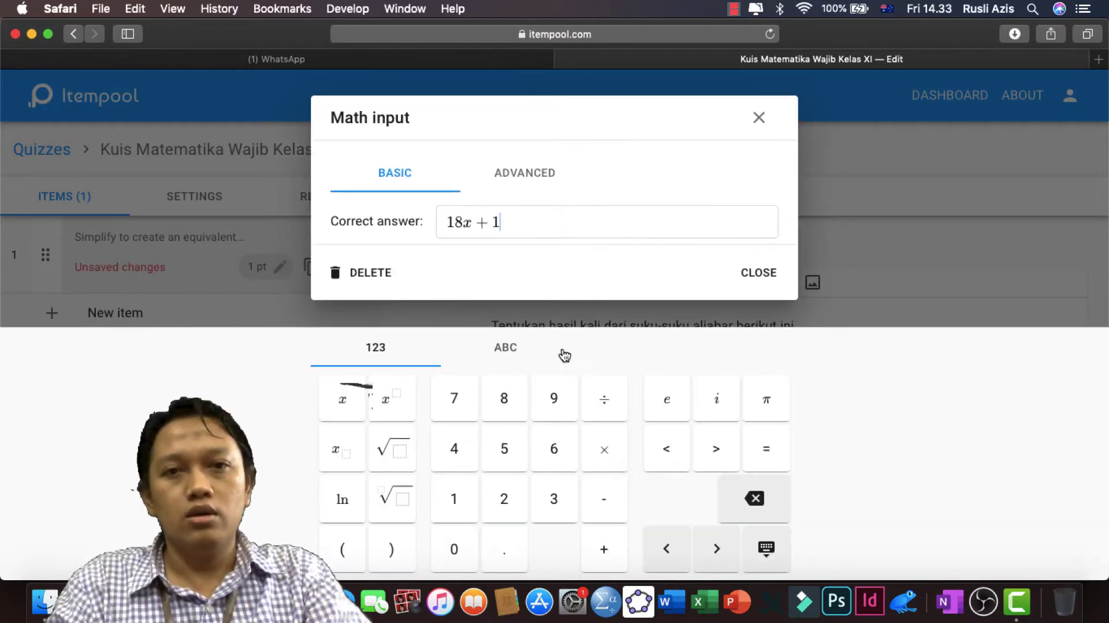
pyautogui.click(759, 118)
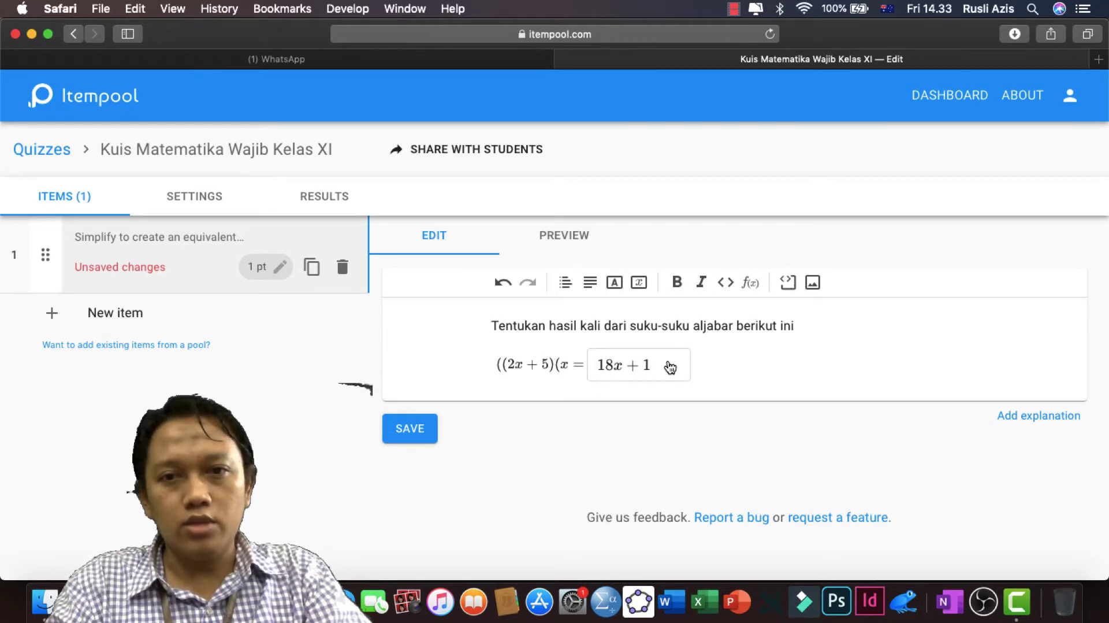
# - Change the answer box's correct answer to 2x + 1 by replacing its first term with 2x
pyautogui.click(670, 368)
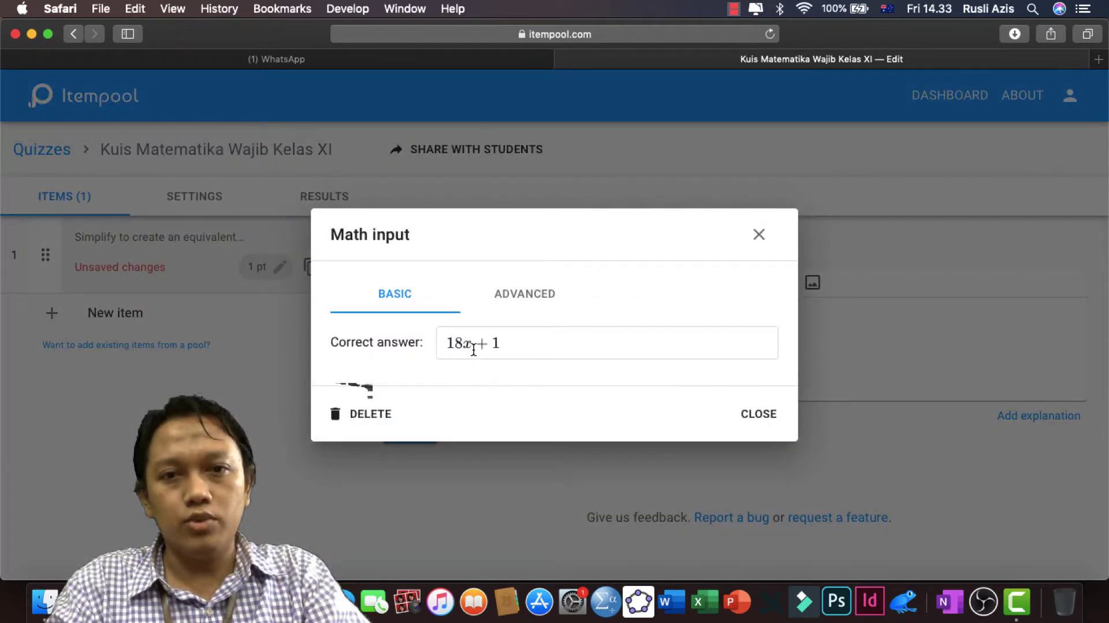
pyautogui.click(474, 350)
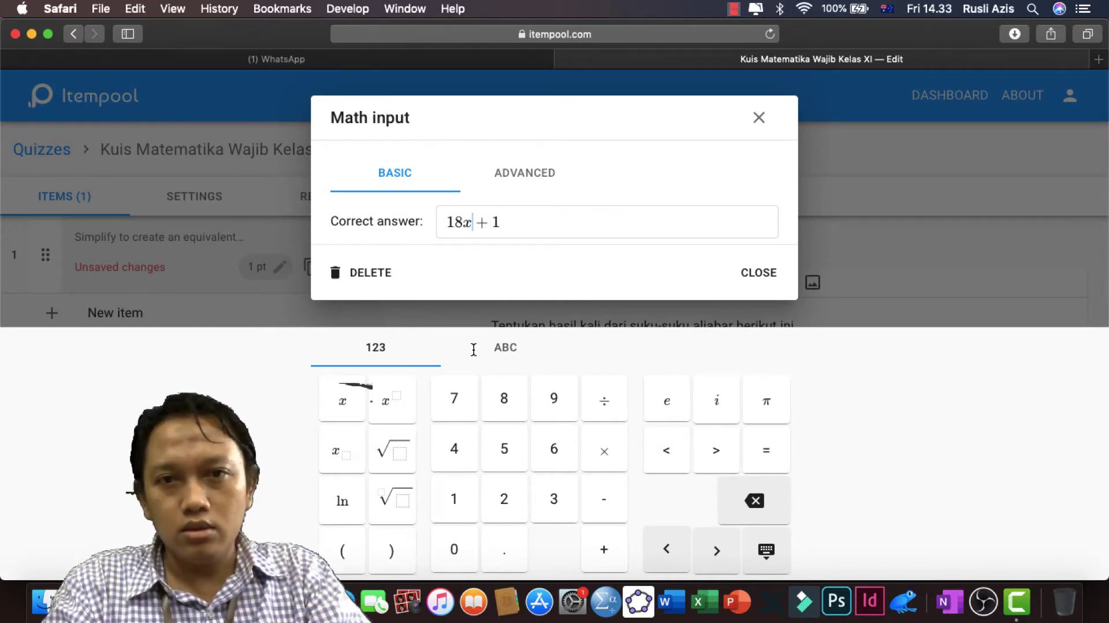
pyautogui.press('BackSpace')
pyautogui.press('BackSpace')
pyautogui.press('BackSpace')
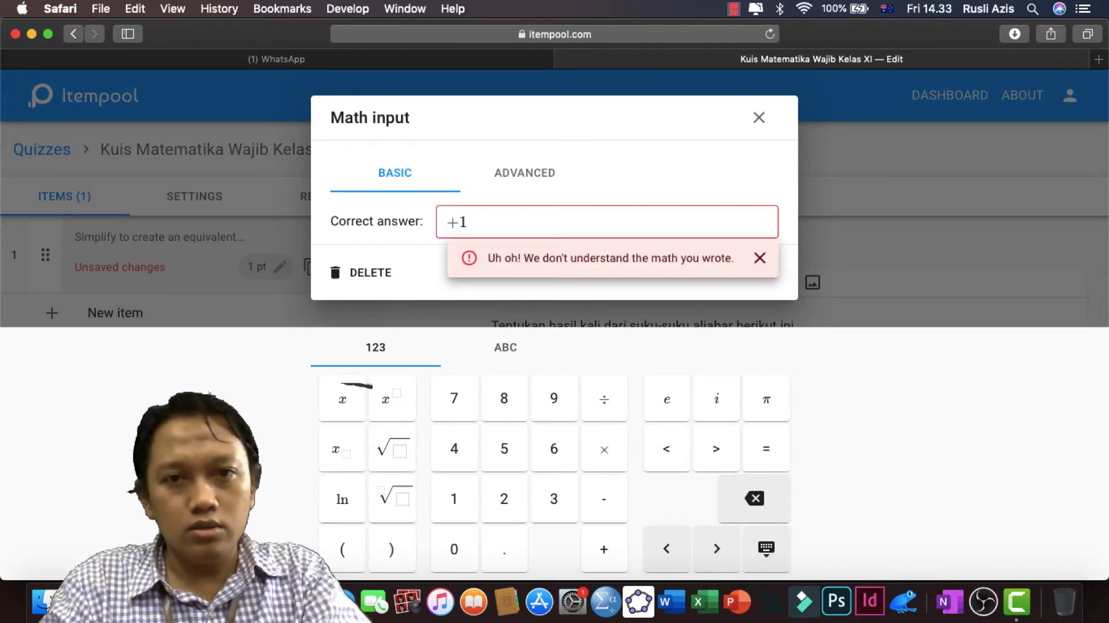
pyautogui.click(522, 241)
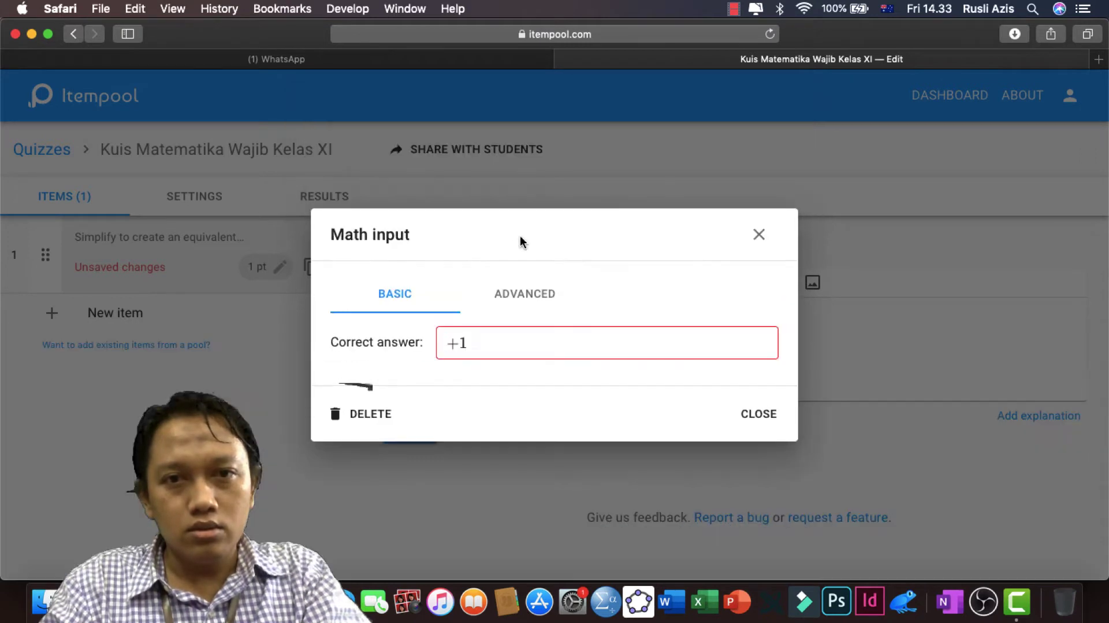
pyautogui.write('2')
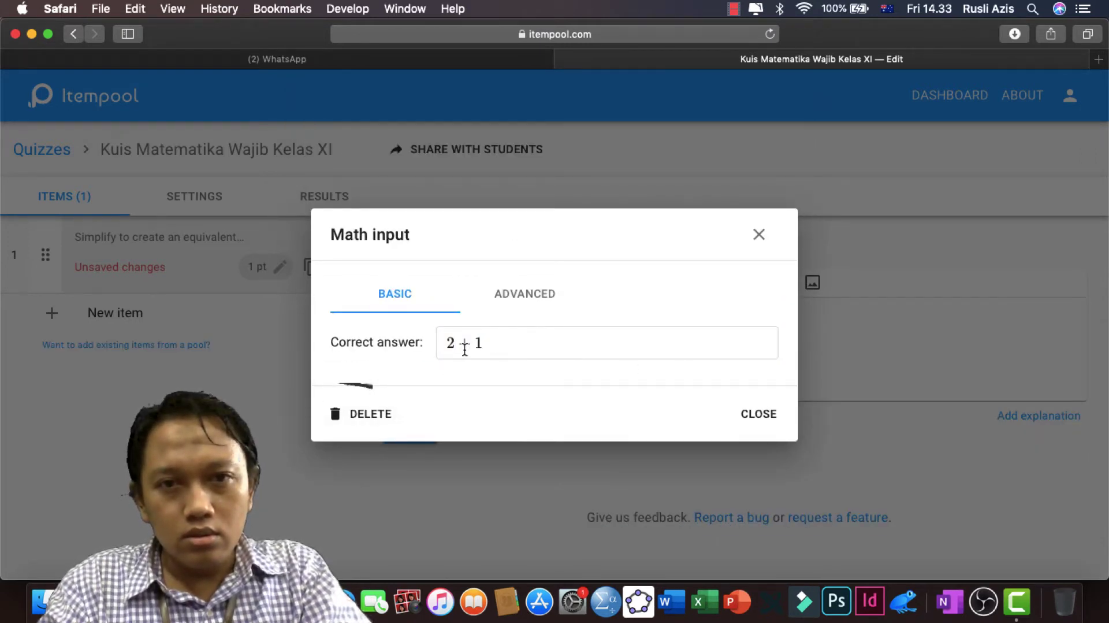
pyautogui.write('x')
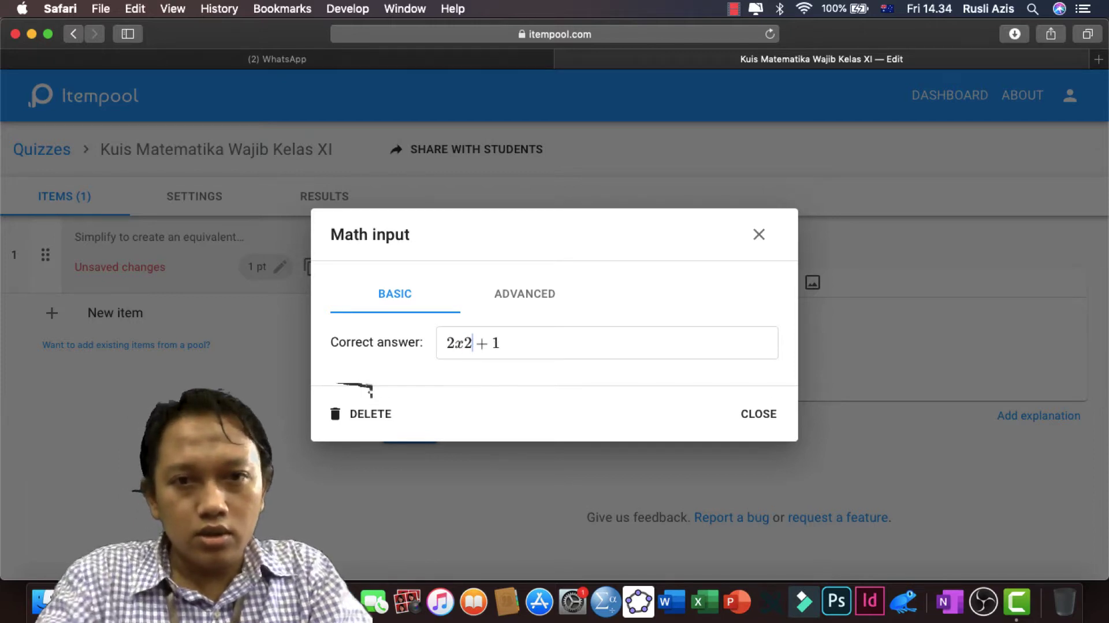
# - In the advanced answer settings, raise the x in Rule 1's expression to the power of 2
pyautogui.click(535, 295)
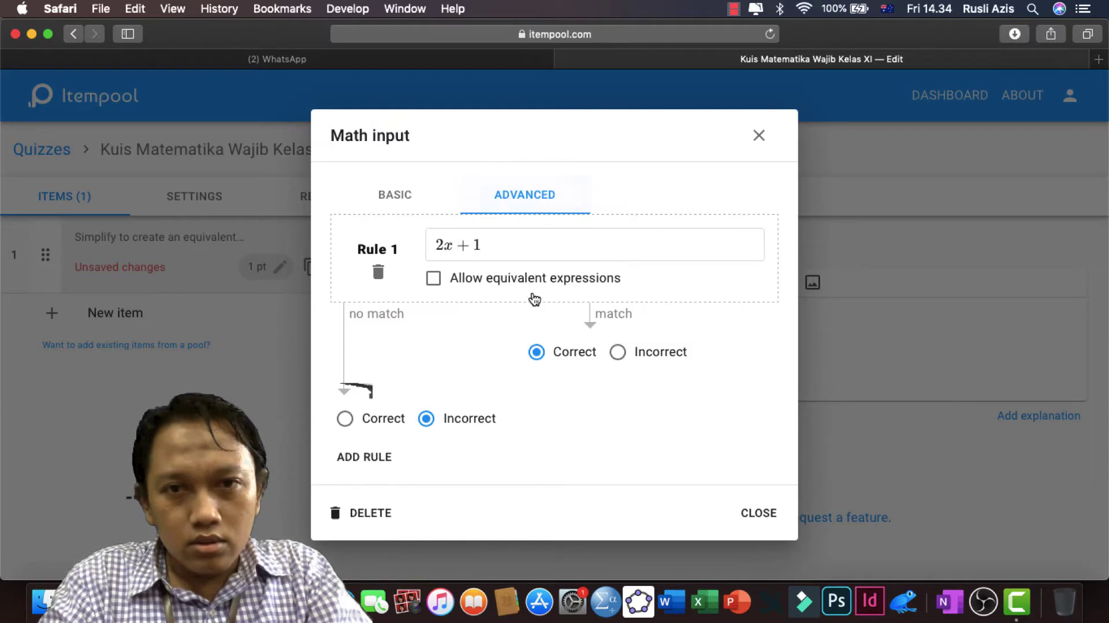
pyautogui.click(452, 245)
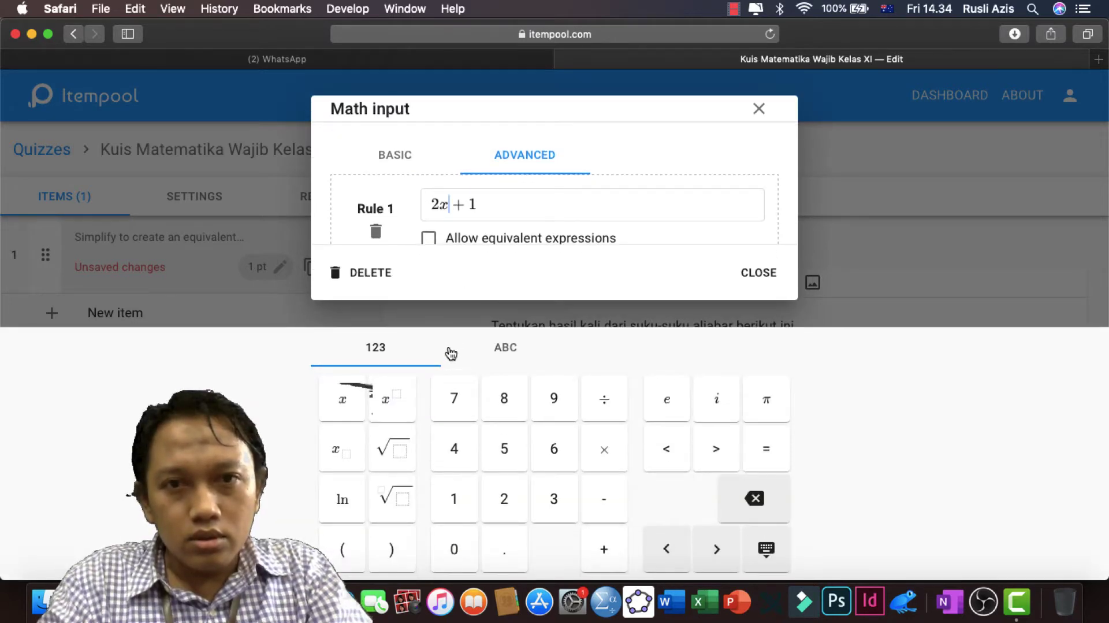
pyautogui.click(390, 400)
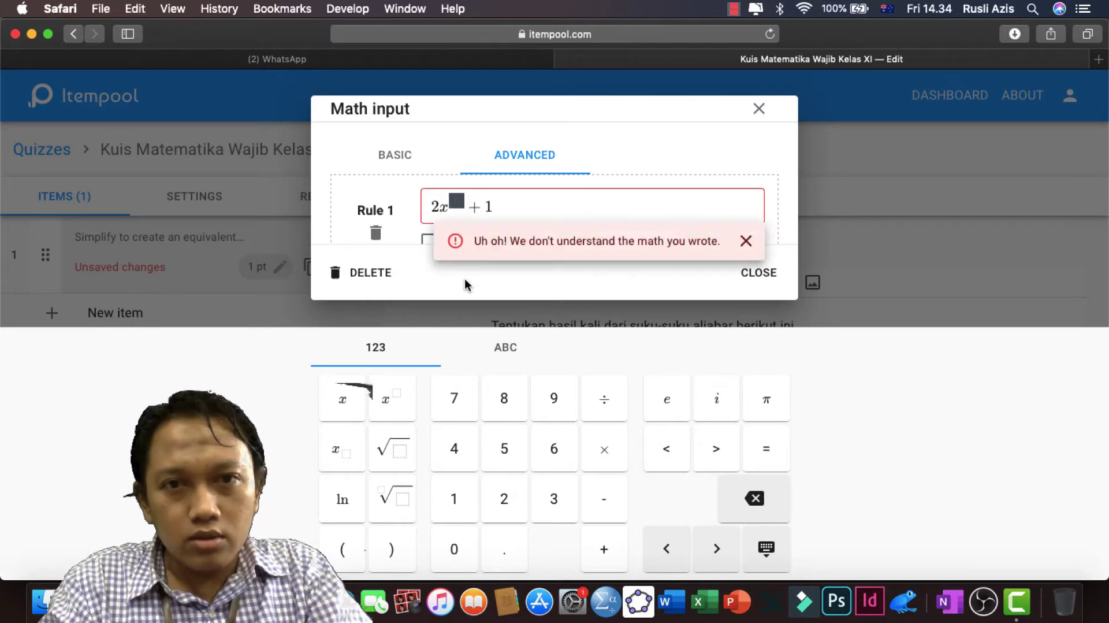
pyautogui.click(457, 207)
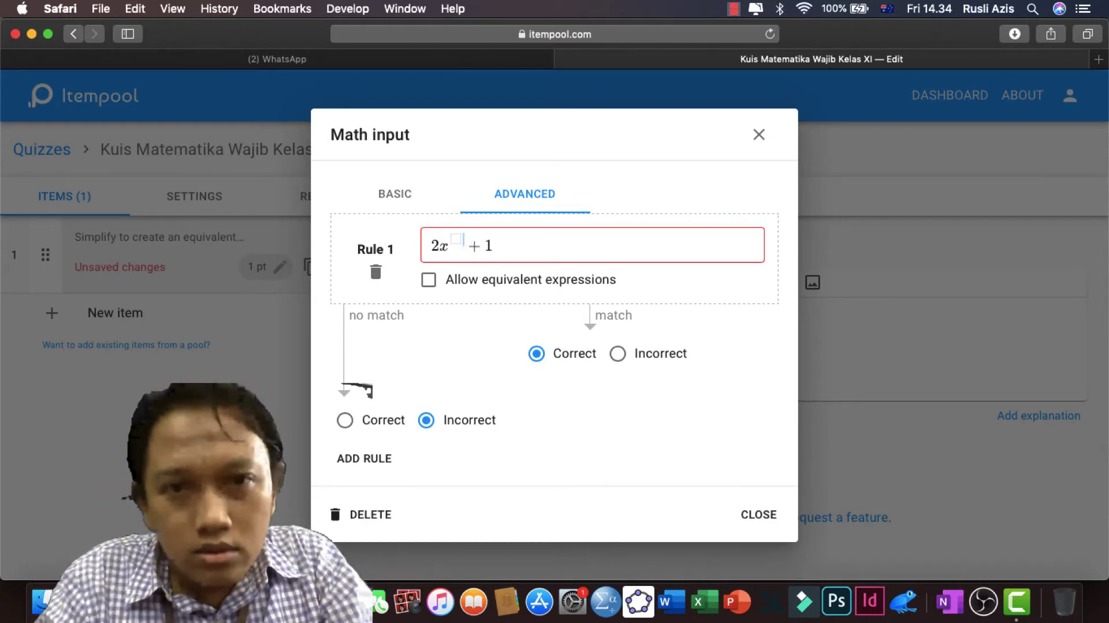
pyautogui.write('2')
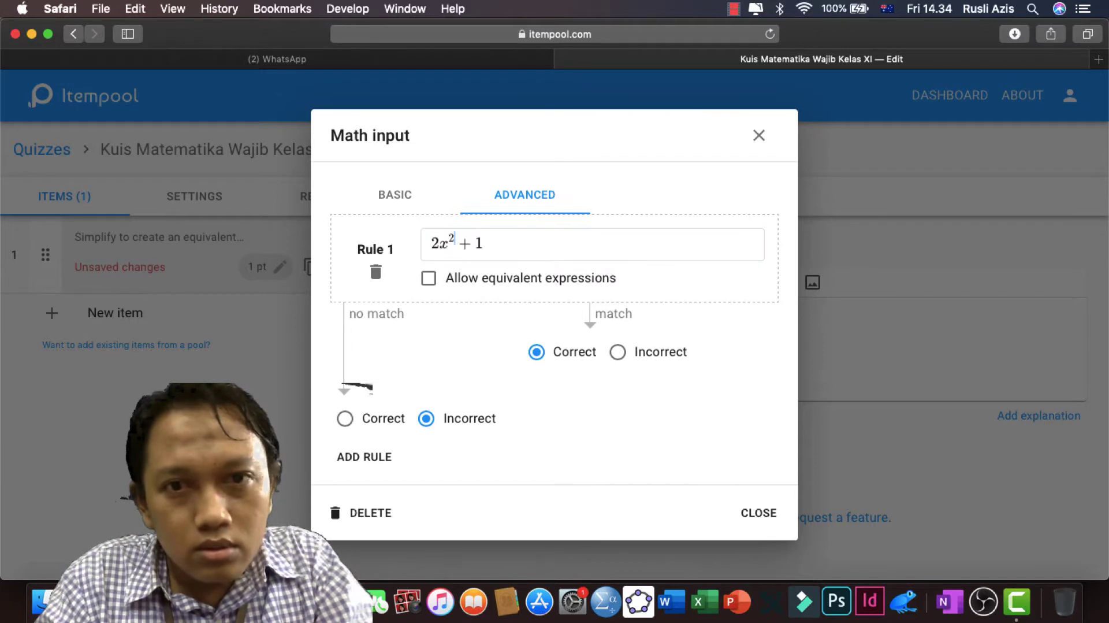
# - Complete Rule 1's expression as 2x² + 10 and save the question
pyautogui.press('Right')
pyautogui.press('Right')
pyautogui.press('Right')
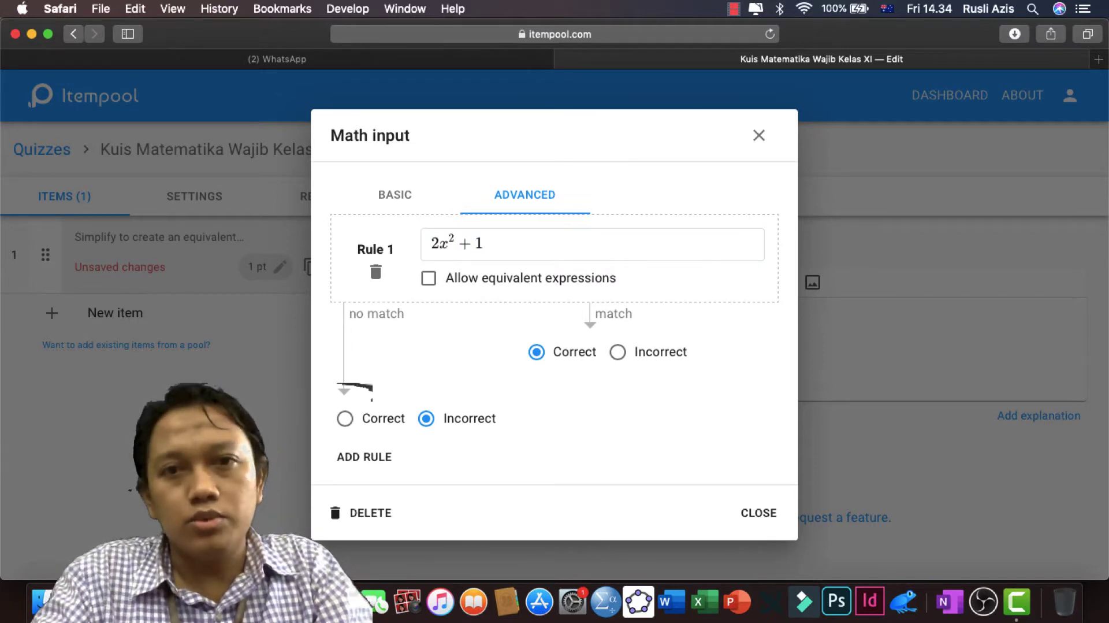
pyautogui.write('0')
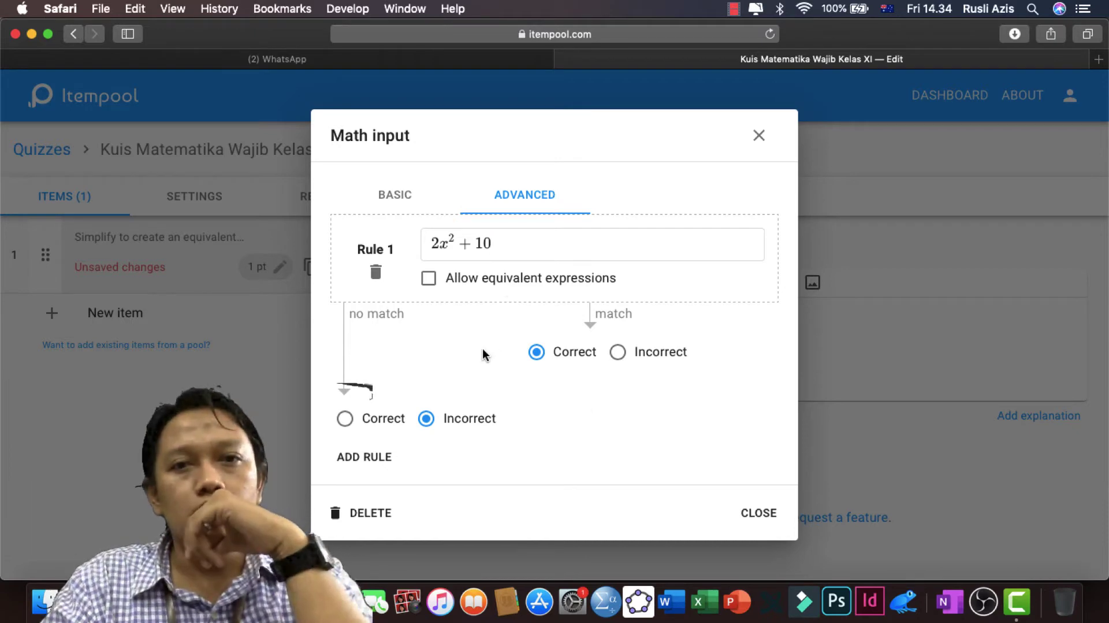
pyautogui.click(759, 512)
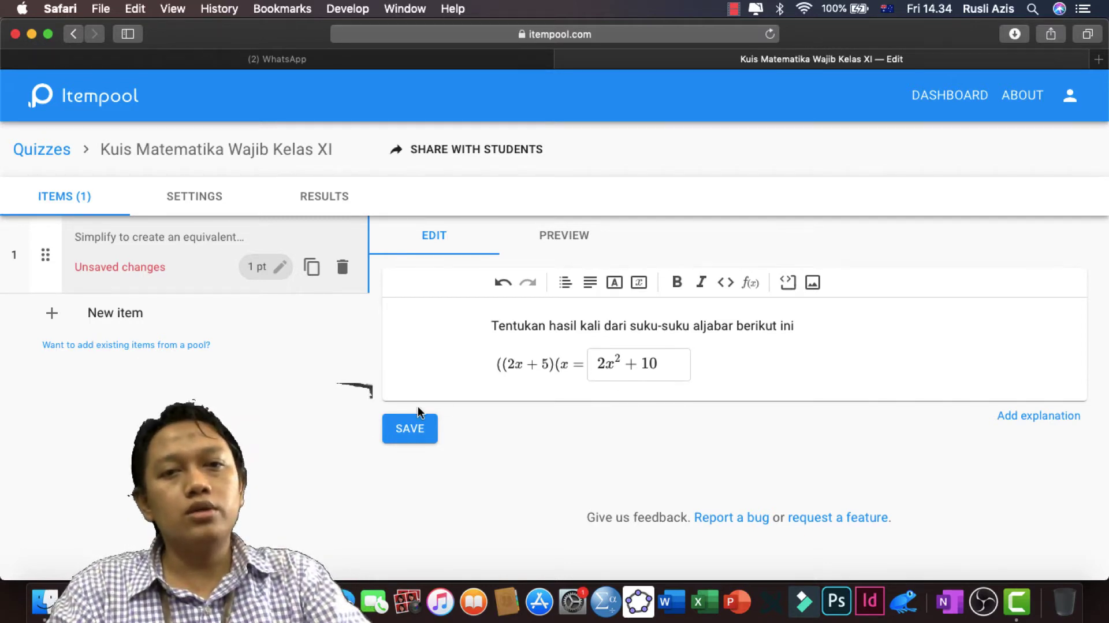
pyautogui.click(408, 430)
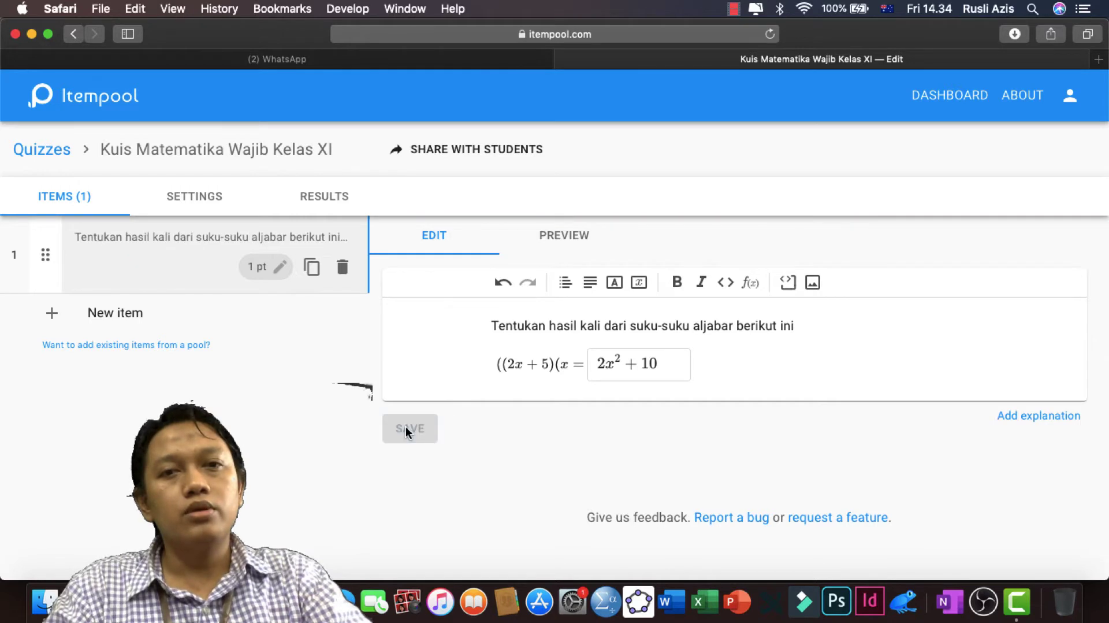
# - Preview the saved question and its answer box as students see them, and return to editing
pyautogui.click(568, 237)
pyautogui.click(518, 325)
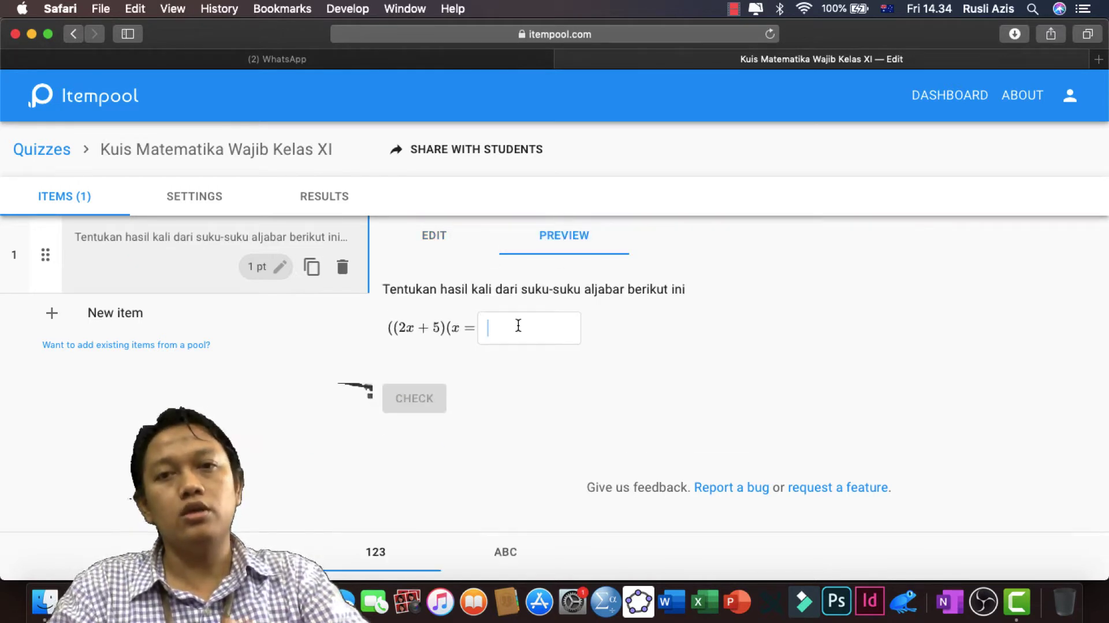
pyautogui.click(434, 235)
# - Add a second quiz item from the Multiple choice template and look over its sample content
pyautogui.click(115, 315)
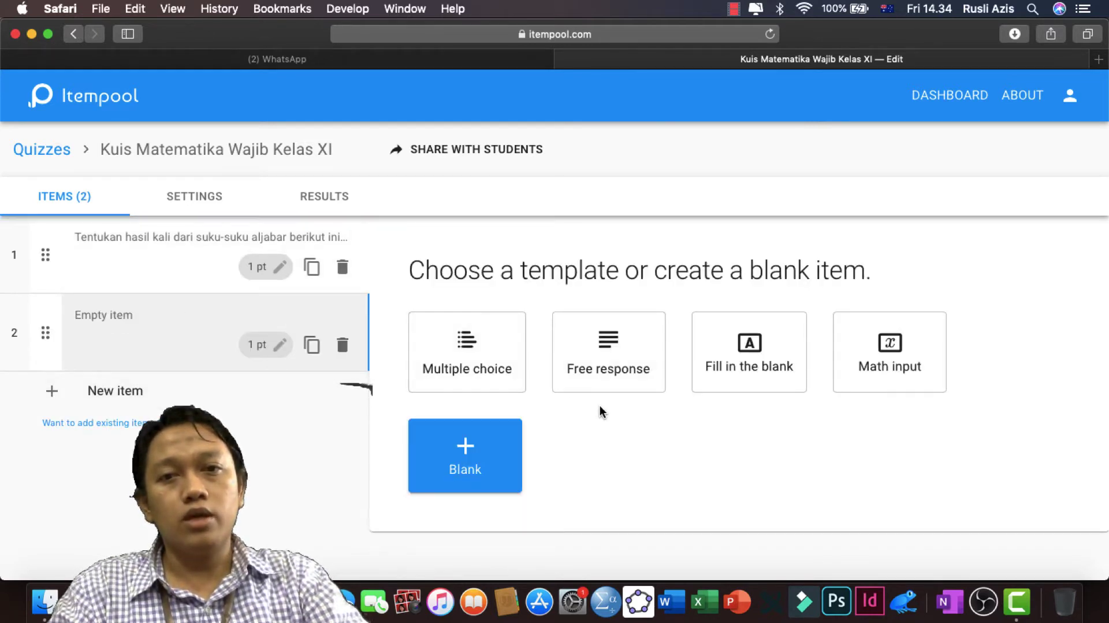
pyautogui.click(483, 351)
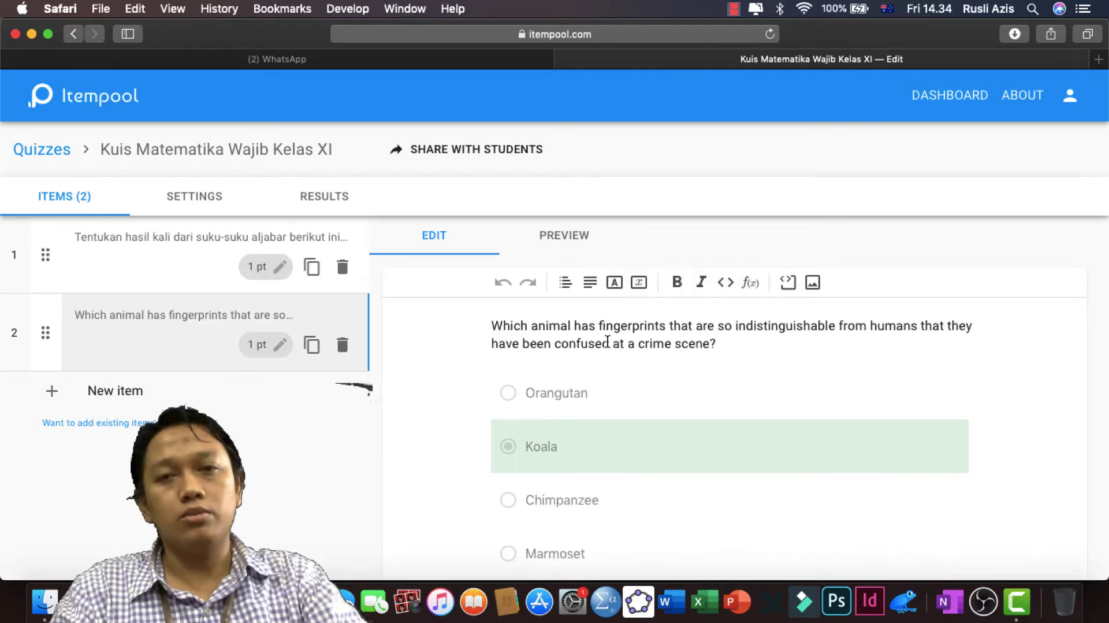
pyautogui.scroll(-4, 616, 411)
pyautogui.scroll(3, 613, 399)
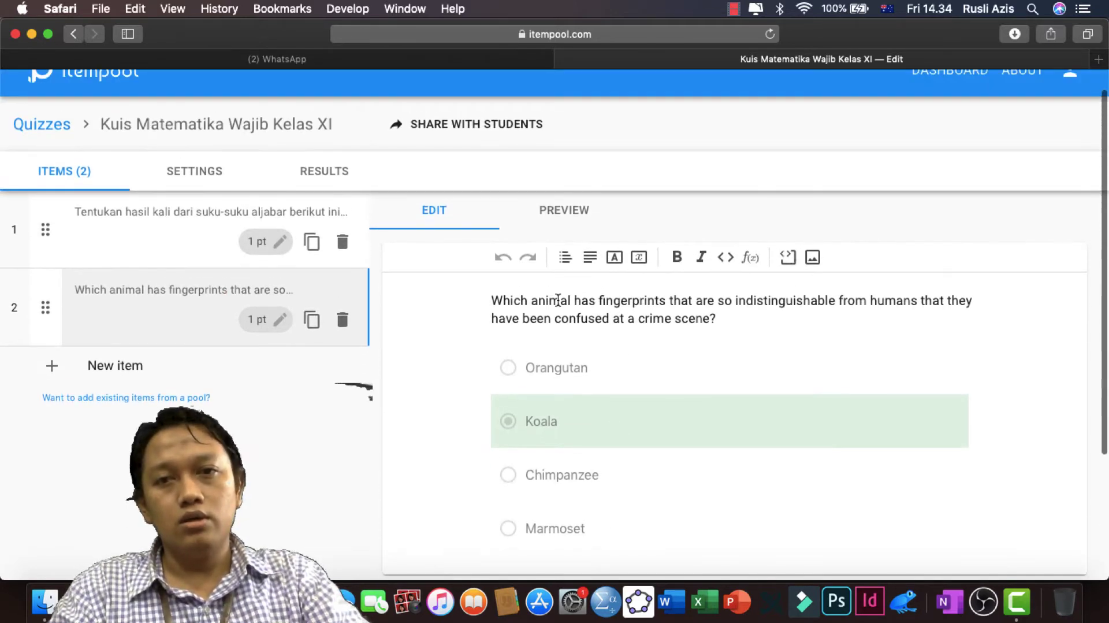
# - Replace the sample question text of the second item with "Data yang paling sering muncul disebut"
pyautogui.moveTo(492, 299); pyautogui.dragTo(715, 312)
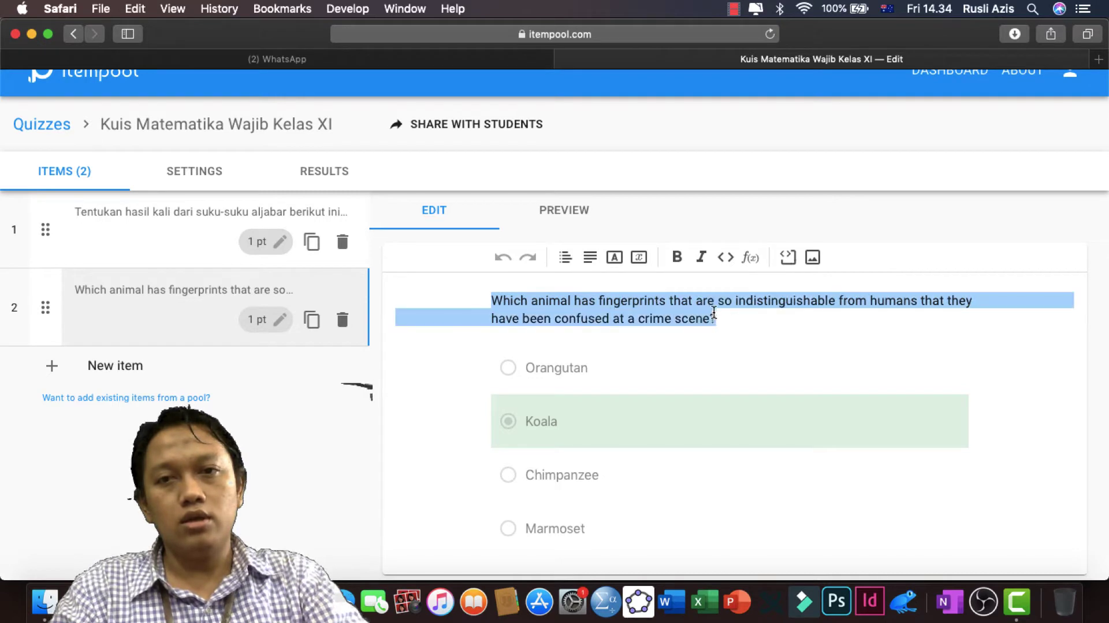
pyautogui.write('D')
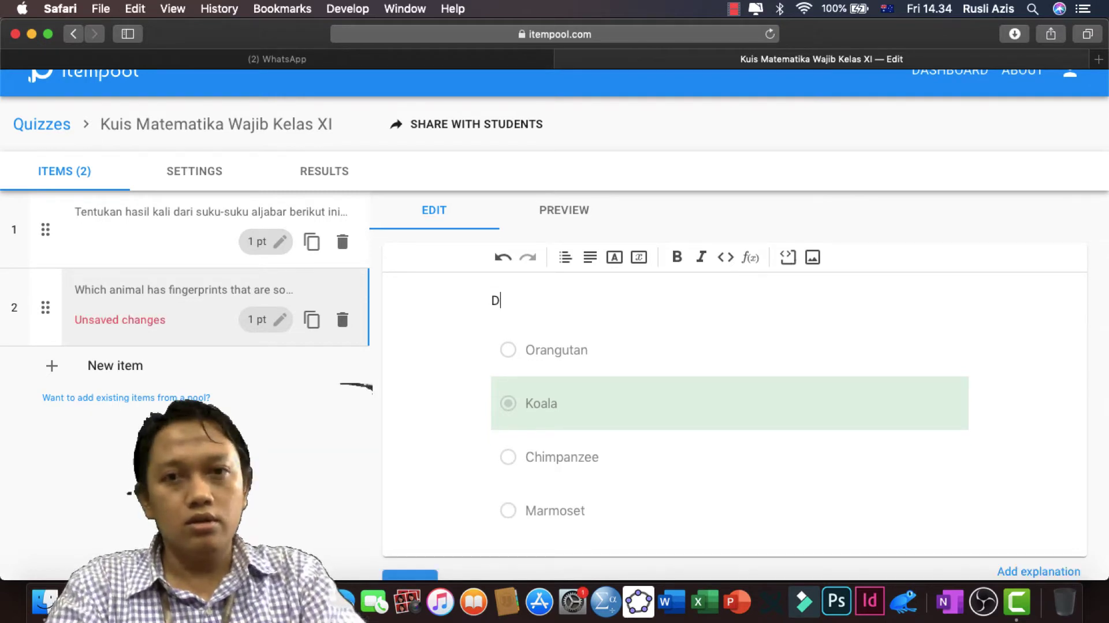
pyautogui.write('ata yang ')
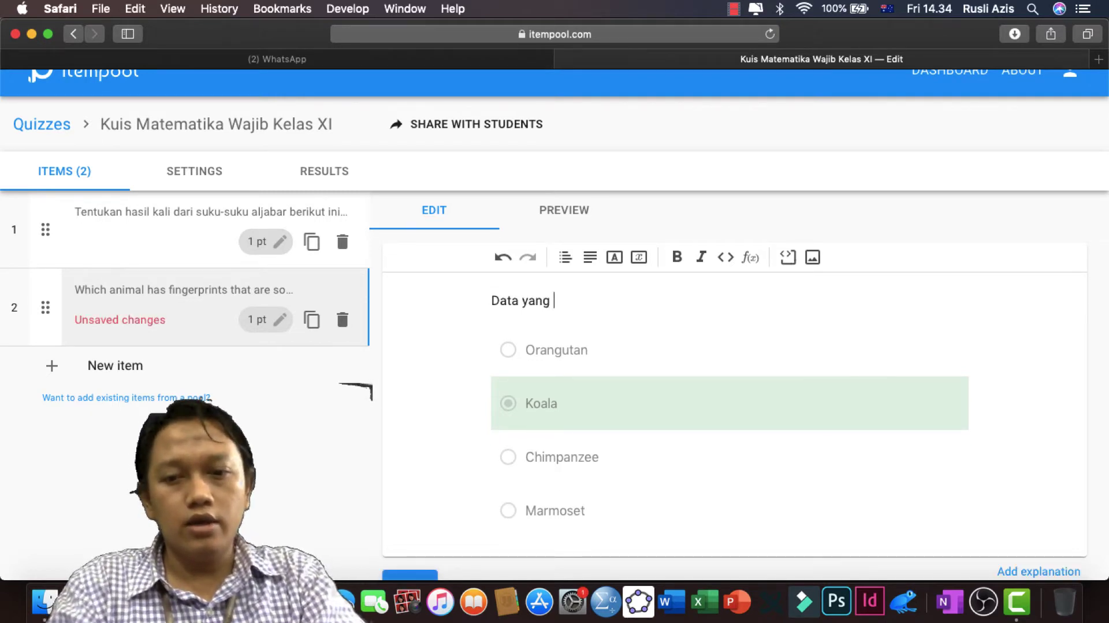
pyautogui.write('paling sering')
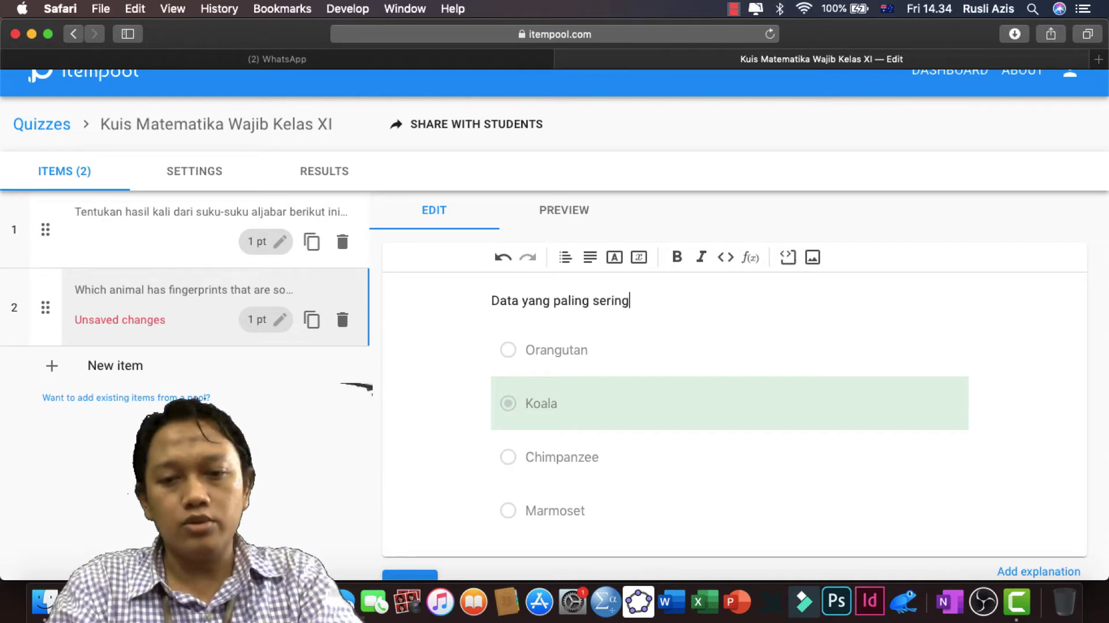
pyautogui.write(' muncul')
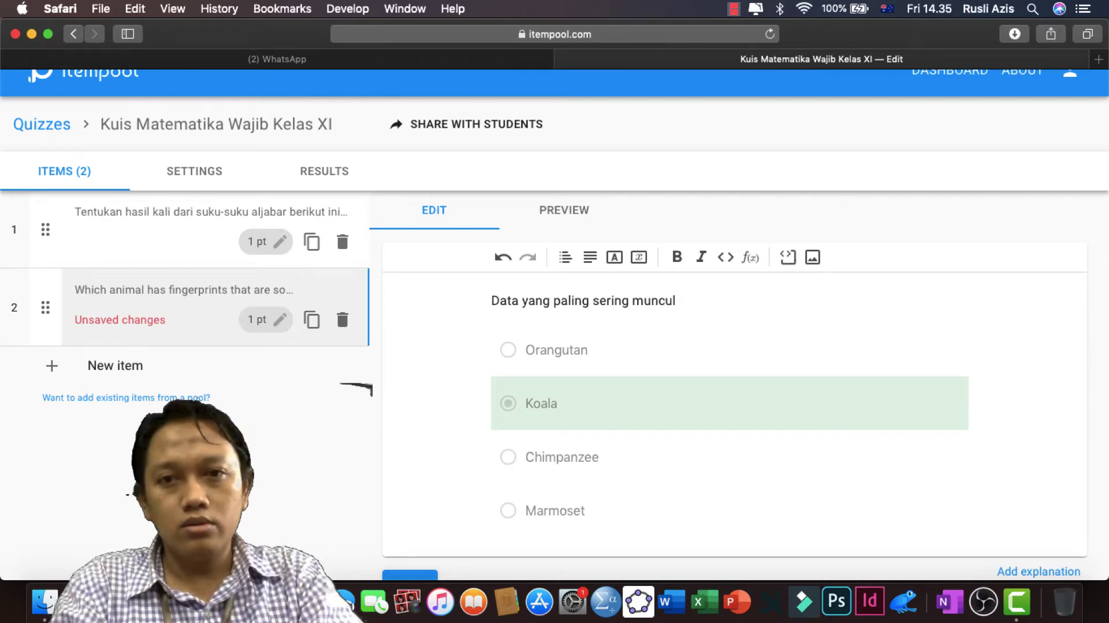
pyautogui.press('BackSpace')
pyautogui.press('BackSpace')
pyautogui.write('cu')
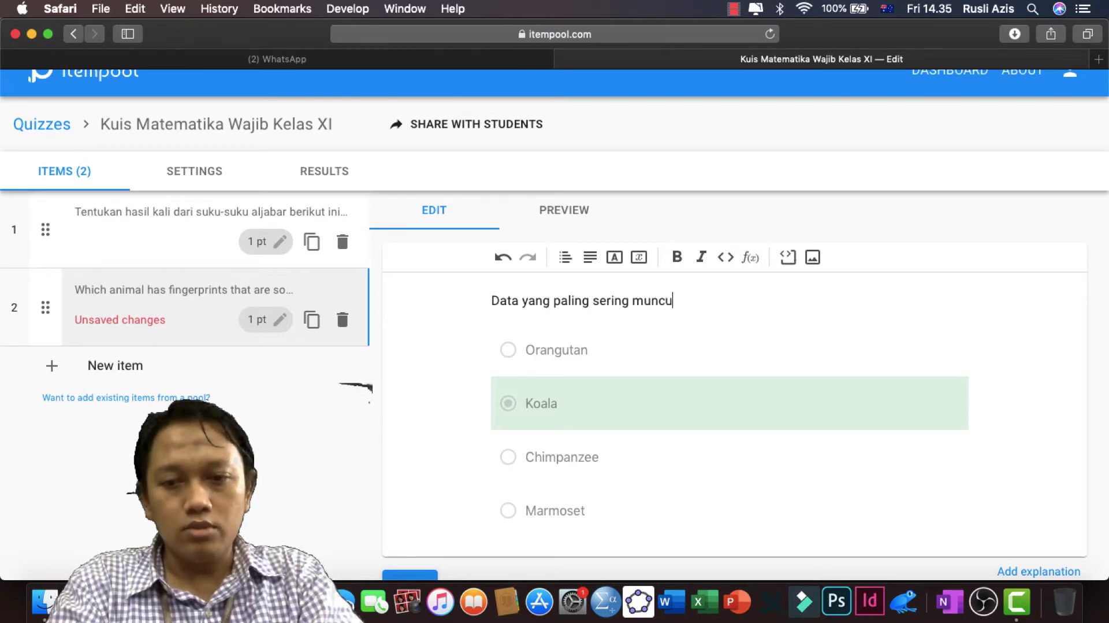
pyautogui.write('l diseb')
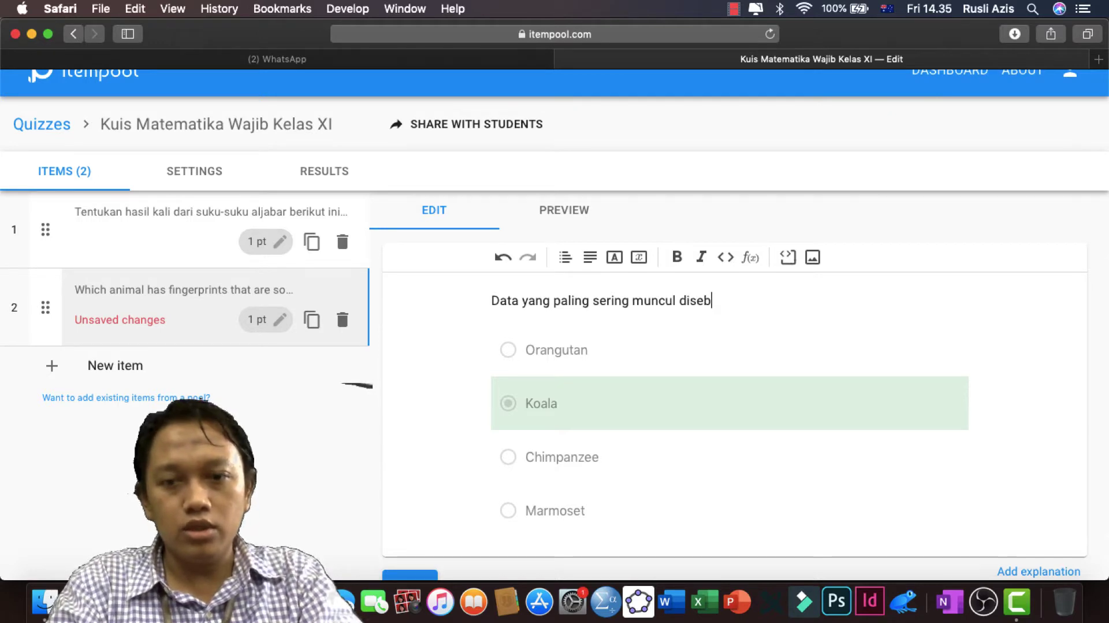
pyautogui.write('ut')
# - Open the answer options for editing and replace the first option, Orangutan, with Rata-rata
pyautogui.click(578, 364)
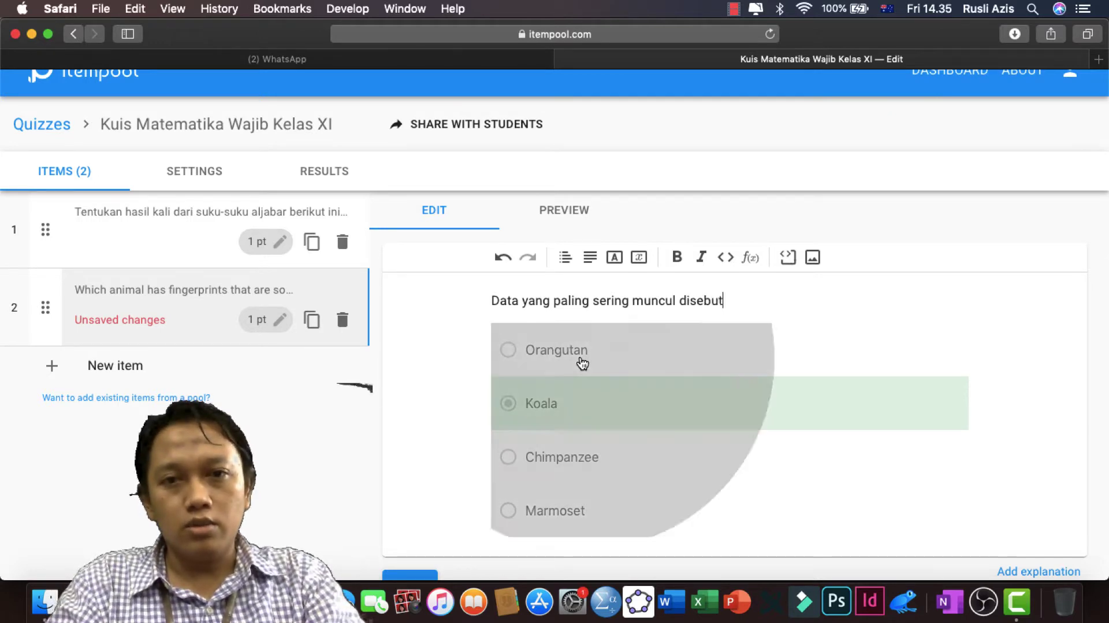
pyautogui.click(483, 209)
pyautogui.press('BackSpace')
pyautogui.press('BackSpace')
pyautogui.press('BackSpace')
pyautogui.press('BackSpace')
pyautogui.press('BackSpace')
pyautogui.press('BackSpace')
pyautogui.press('BackSpace')
pyautogui.press('BackSpace')
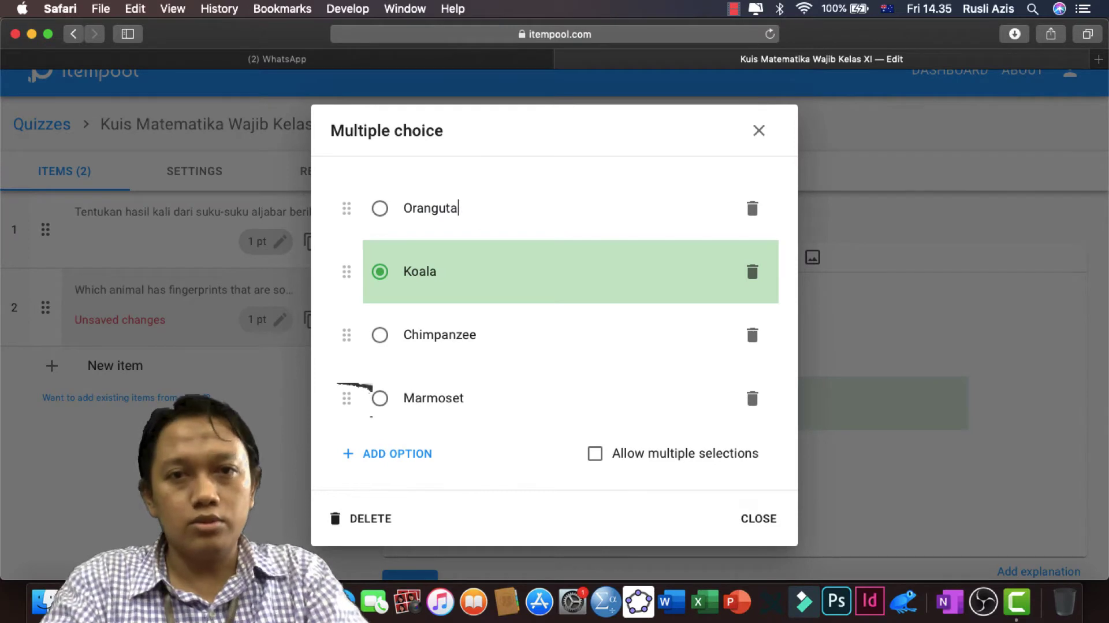
pyautogui.press('BackSpace')
pyautogui.write('rata')
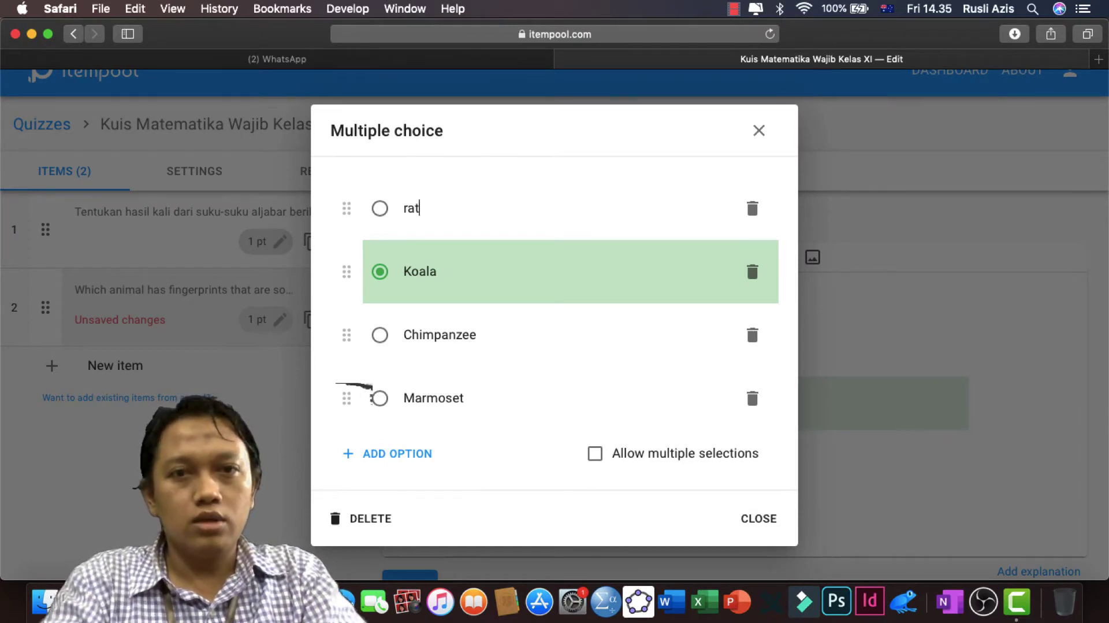
pyautogui.press('BackSpace')
pyautogui.press('BackSpace')
pyautogui.press('BackSpace')
pyautogui.press('BackSpace')
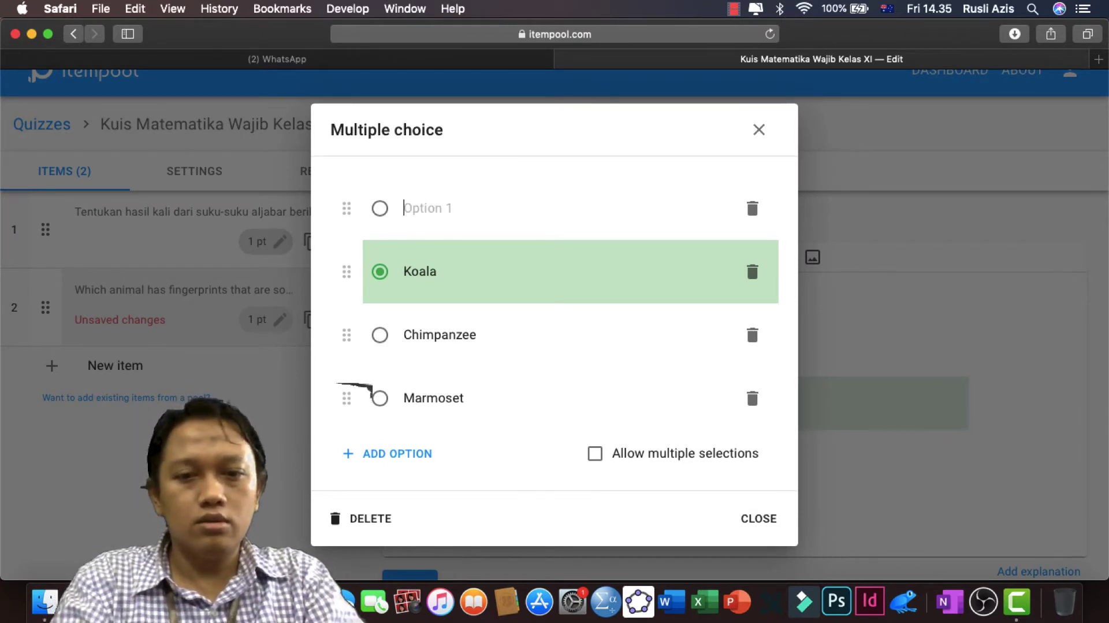
pyautogui.write('rata')
pyautogui.press('BackSpace')
pyautogui.press('BackSpace')
pyautogui.press('BackSpace')
pyautogui.press('BackSpace')
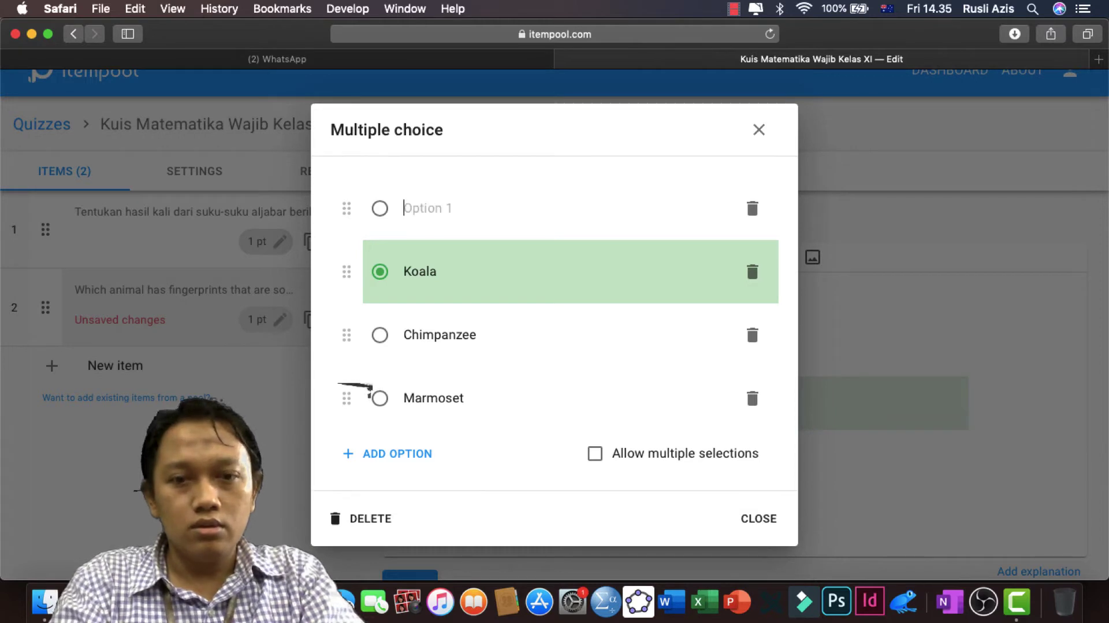
pyautogui.write('Rata-')
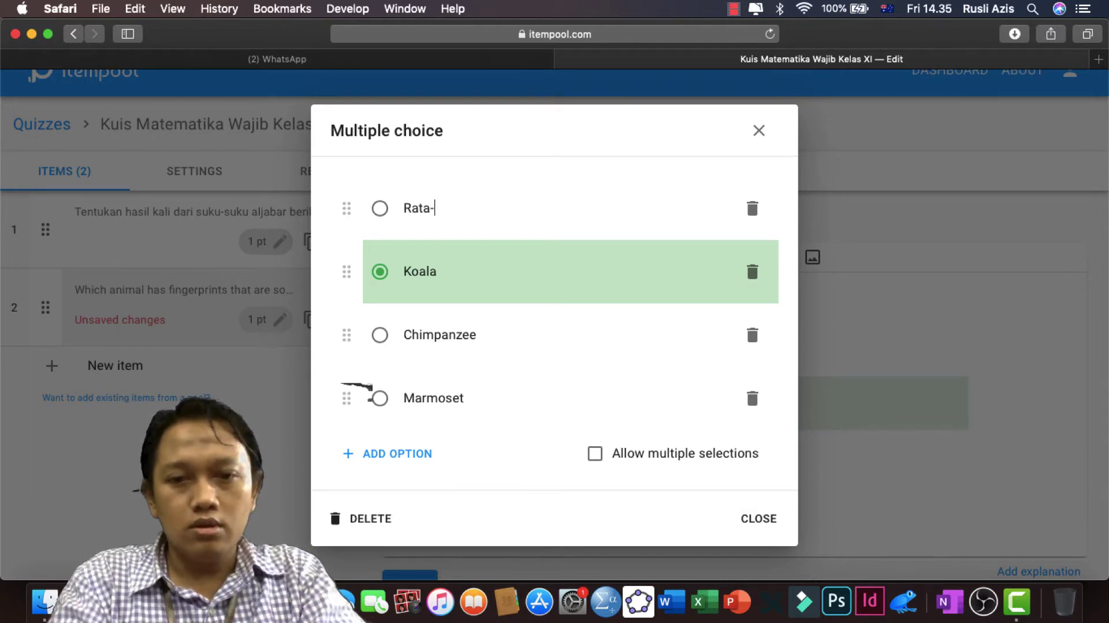
pyautogui.write('rata')
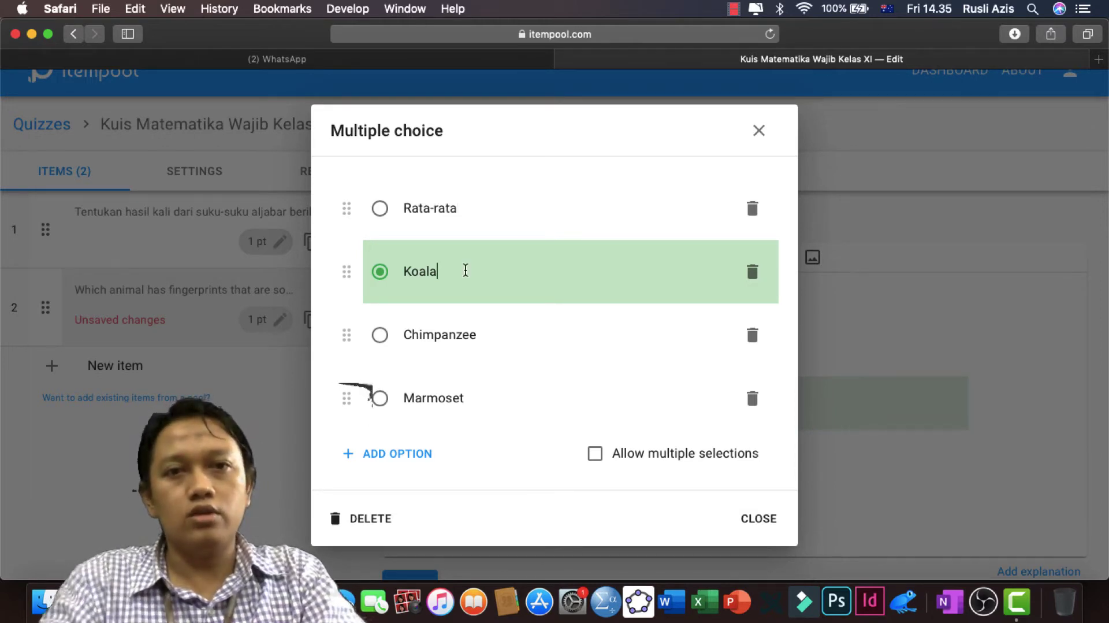
# - Replace the second answer option, Koala, with Modus
pyautogui.press('BackSpace')
pyautogui.press('BackSpace')
pyautogui.press('BackSpace')
pyautogui.press('BackSpace')
pyautogui.press('BackSpace')
pyautogui.write('Modu')
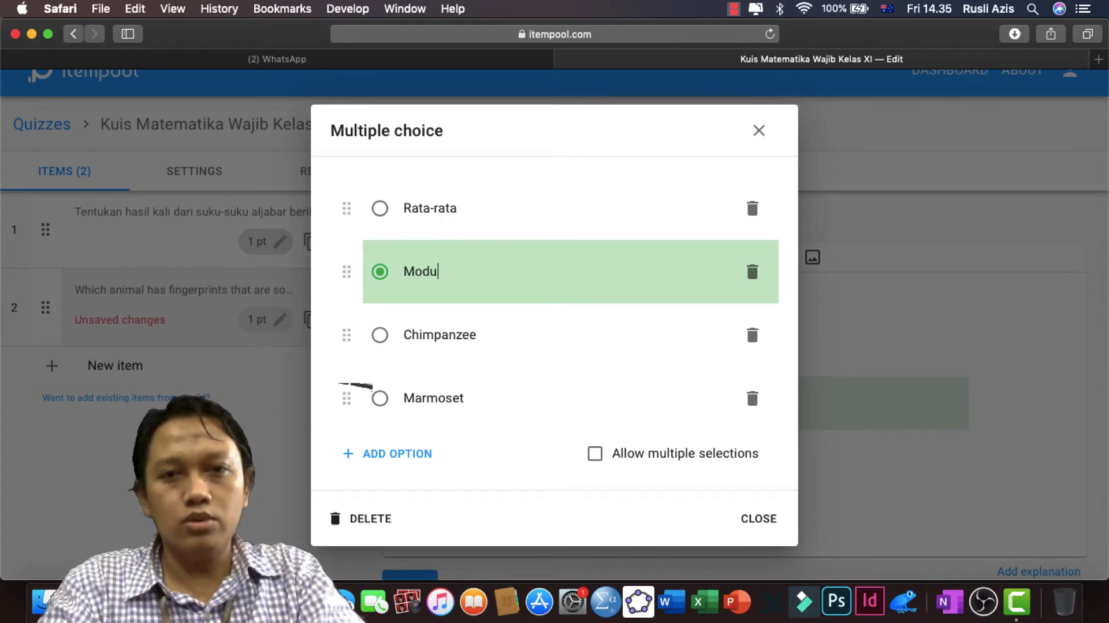
# - Replace the third answer option, Chimpanzee, with Media
pyautogui.press('BackSpace')
pyautogui.press('BackSpace')
pyautogui.press('BackSpace')
pyautogui.press('BackSpace')
pyautogui.press('BackSpace')
pyautogui.press('BackSpace')
pyautogui.press('BackSpace')
pyautogui.press('BackSpace')
pyautogui.press('BackSpace')
pyautogui.press('BackSpace')
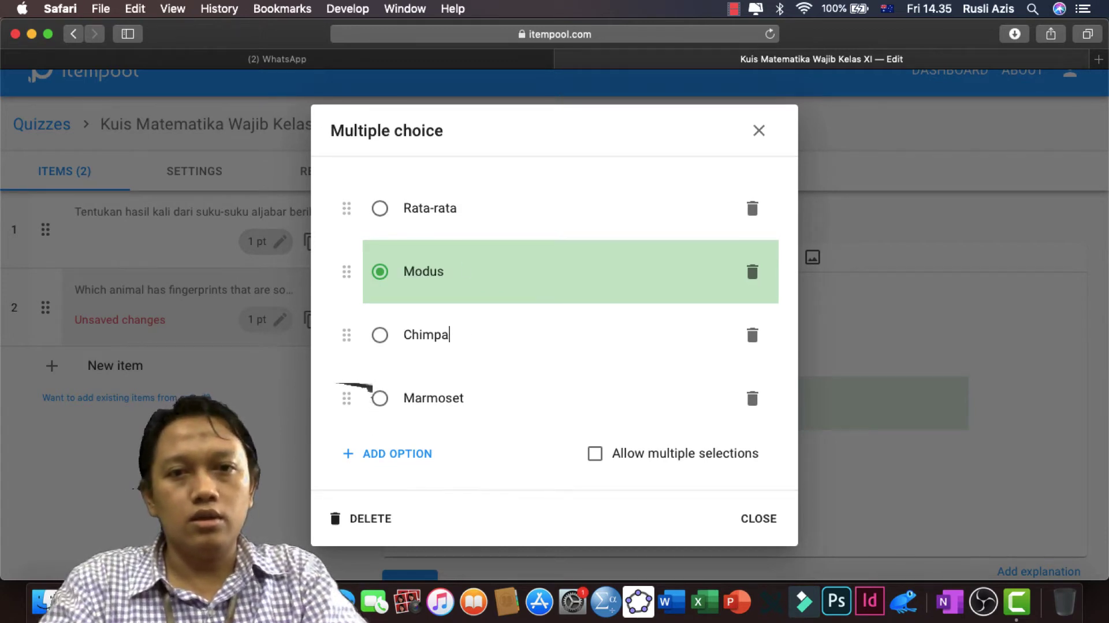
pyautogui.write('Media')
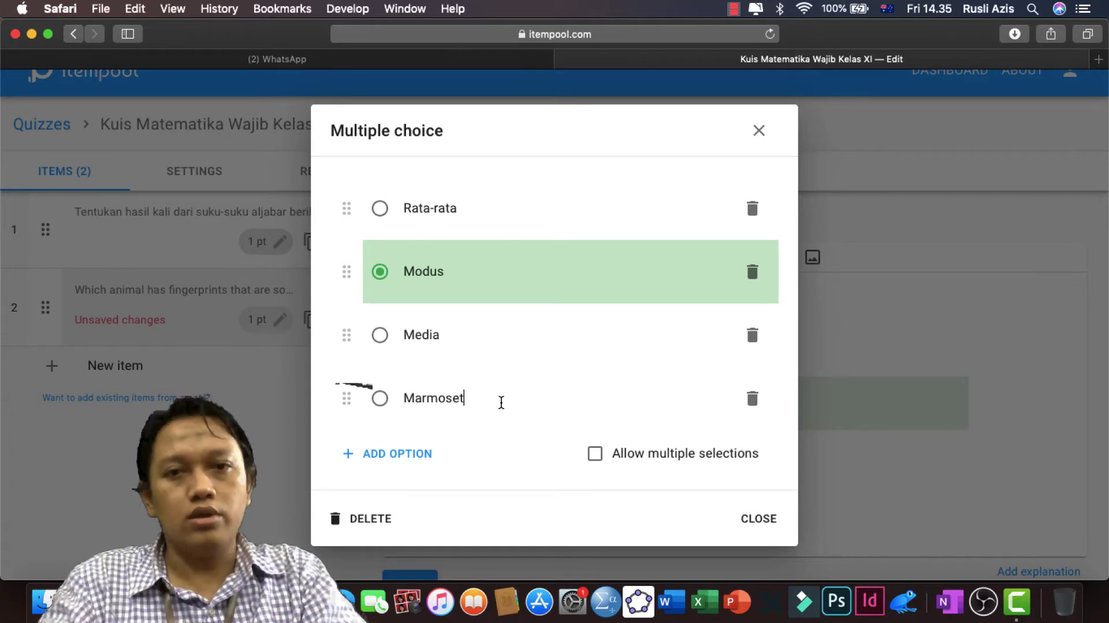
# - Replace the fourth answer option, Marmoset, with Kuartil
pyautogui.press('BackSpace')
pyautogui.press('BackSpace')
pyautogui.press('BackSpace')
pyautogui.press('BackSpace')
pyautogui.press('BackSpace')
pyautogui.press('BackSpace')
pyautogui.press('BackSpace')
pyautogui.press('BackSpace')
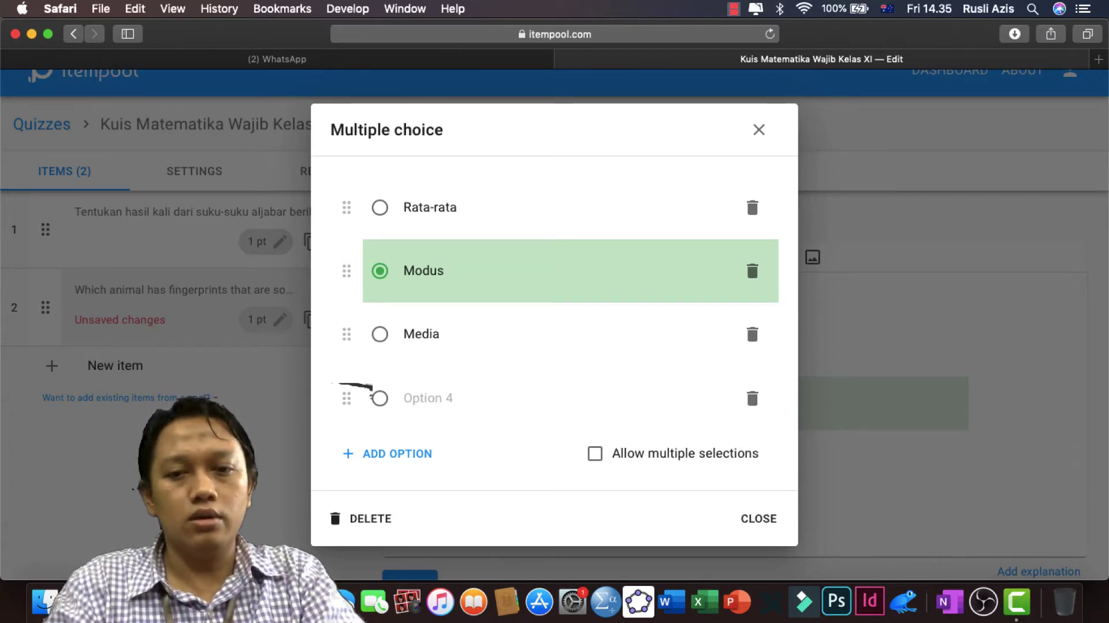
pyautogui.write('Kuartil')
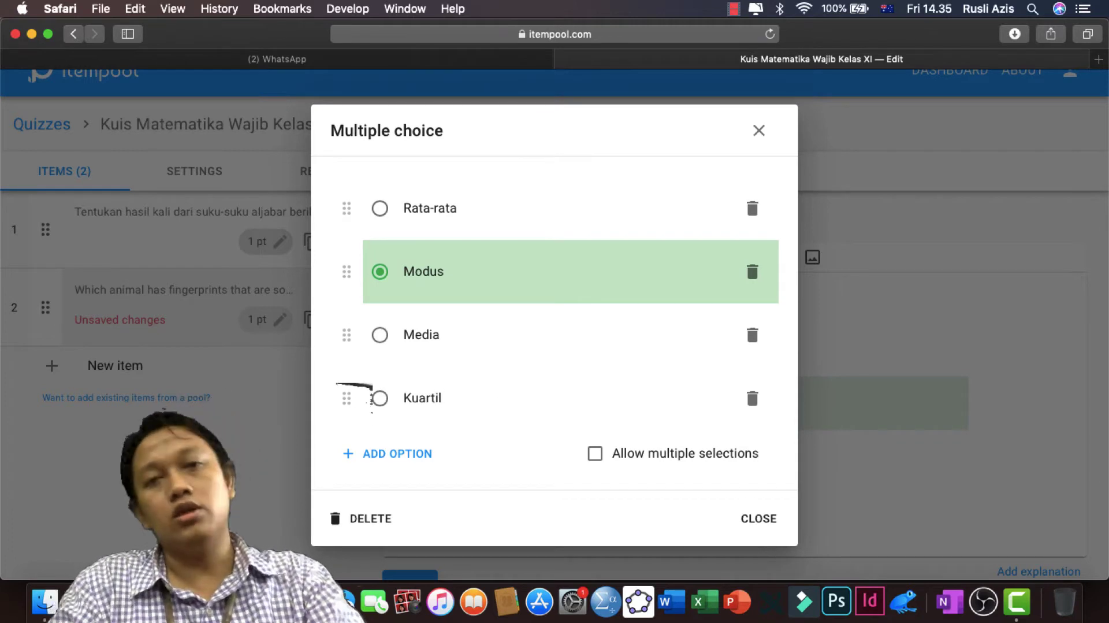
# - Mark Modus as the correct answer, then close the answer options and save the second item
pyautogui.click(380, 210)
pyautogui.click(379, 271)
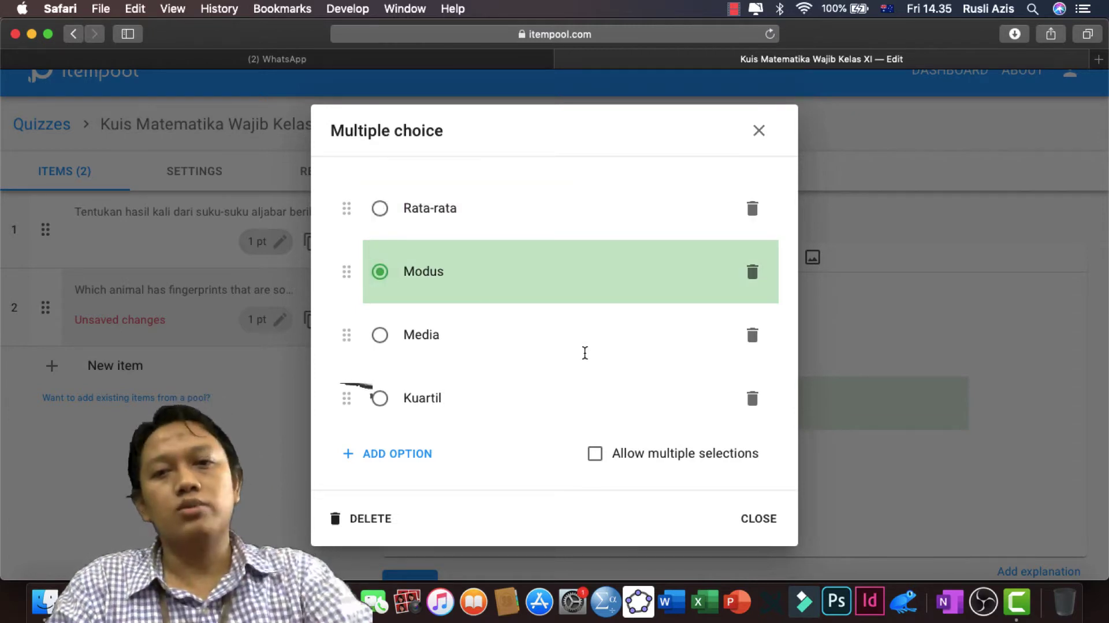
pyautogui.click(618, 412)
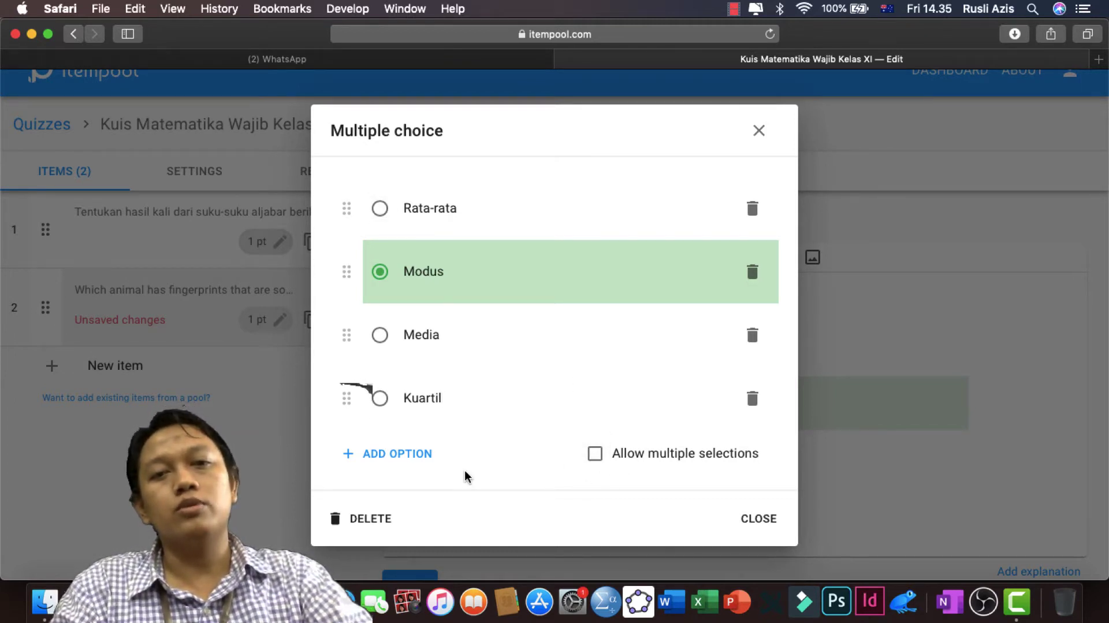
pyautogui.click(760, 520)
pyautogui.scroll(-3, 688, 490)
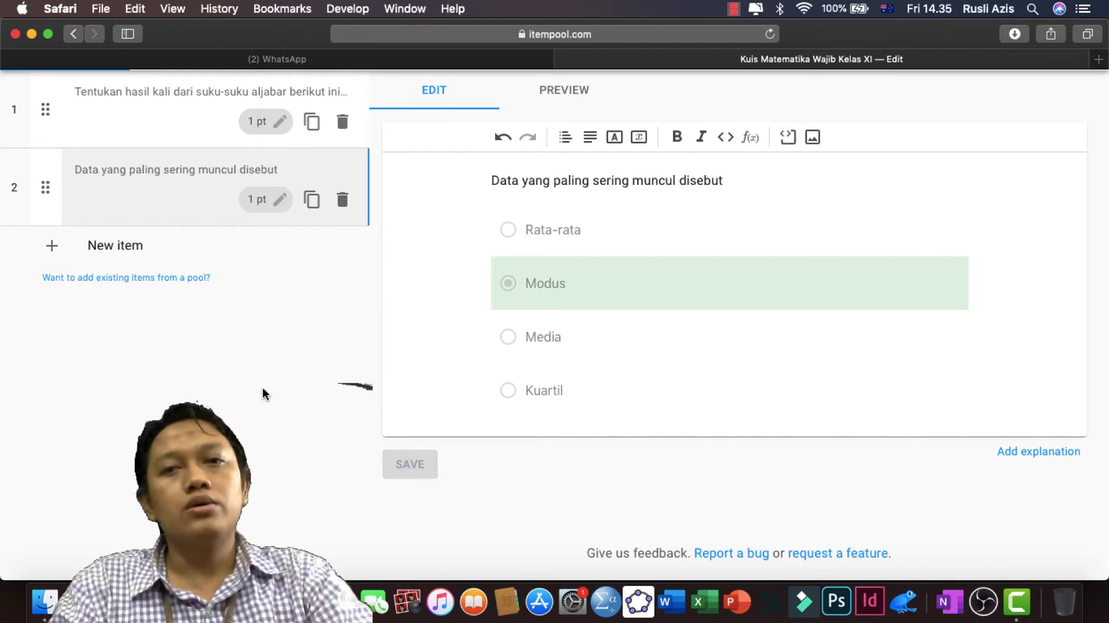
# - Check the first item again and set the quiz's visibility to Public in its settings
pyautogui.scroll(4, 305, 312)
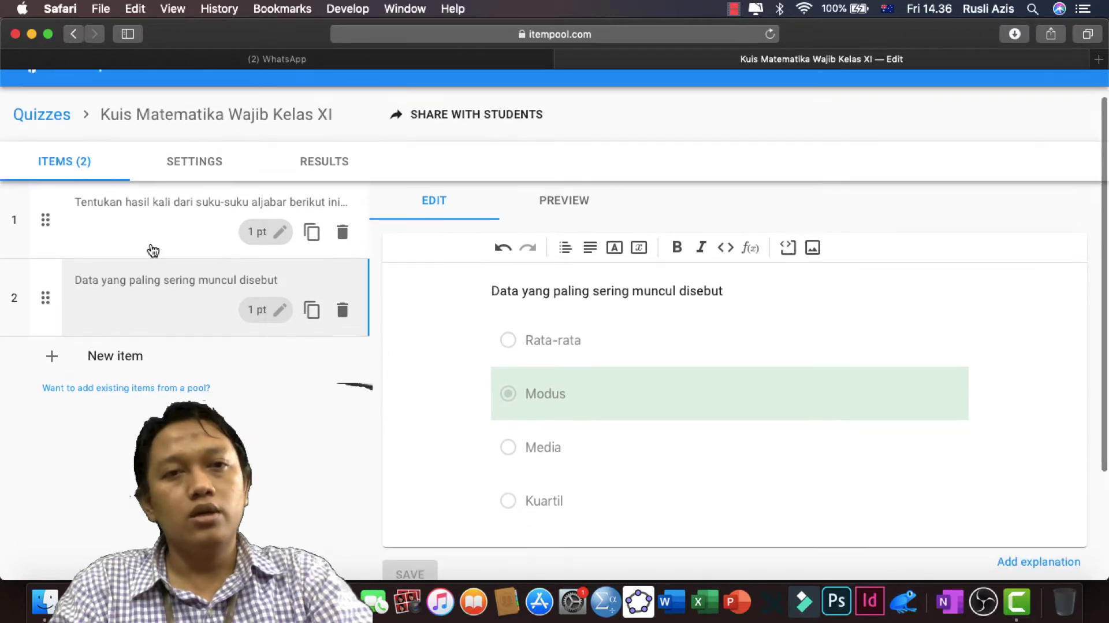
pyautogui.click(129, 230)
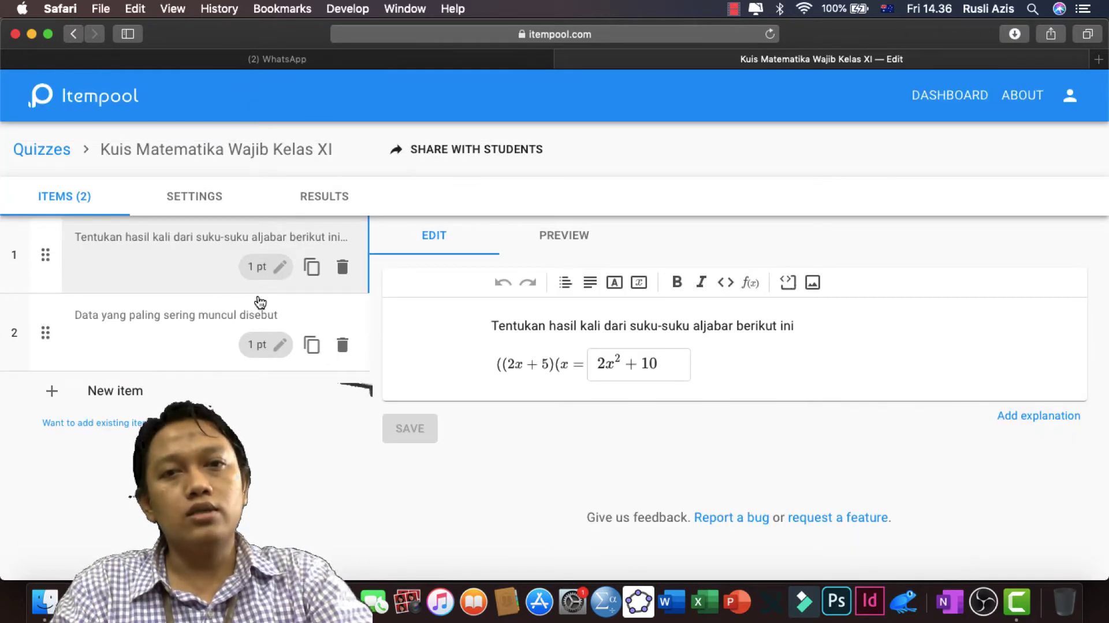
pyautogui.click(195, 199)
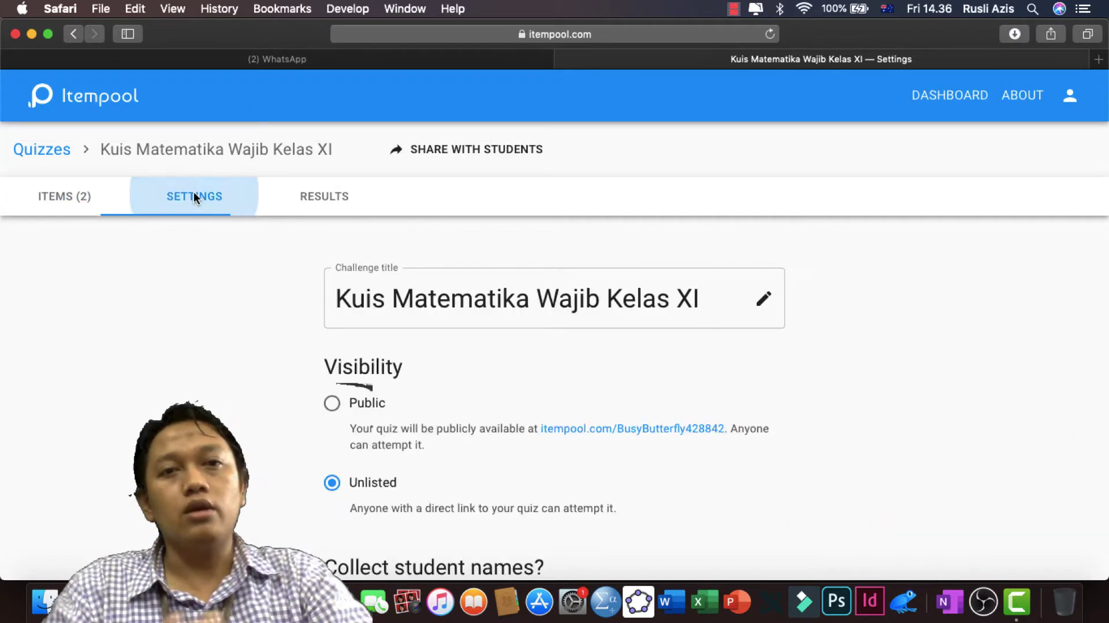
pyautogui.scroll(-4, 523, 354)
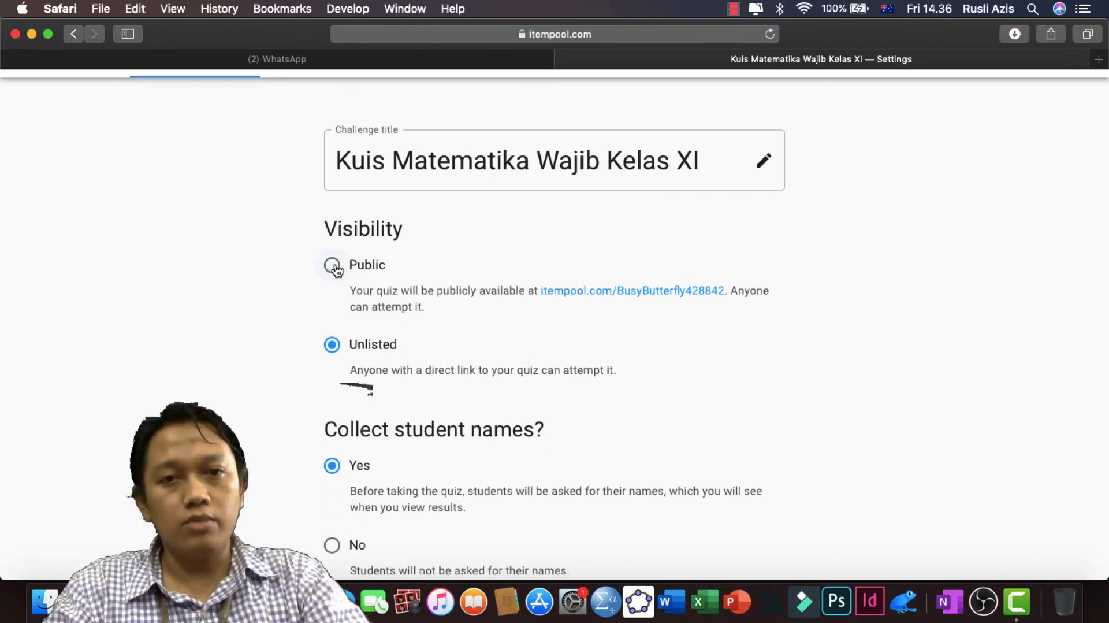
pyautogui.click(333, 267)
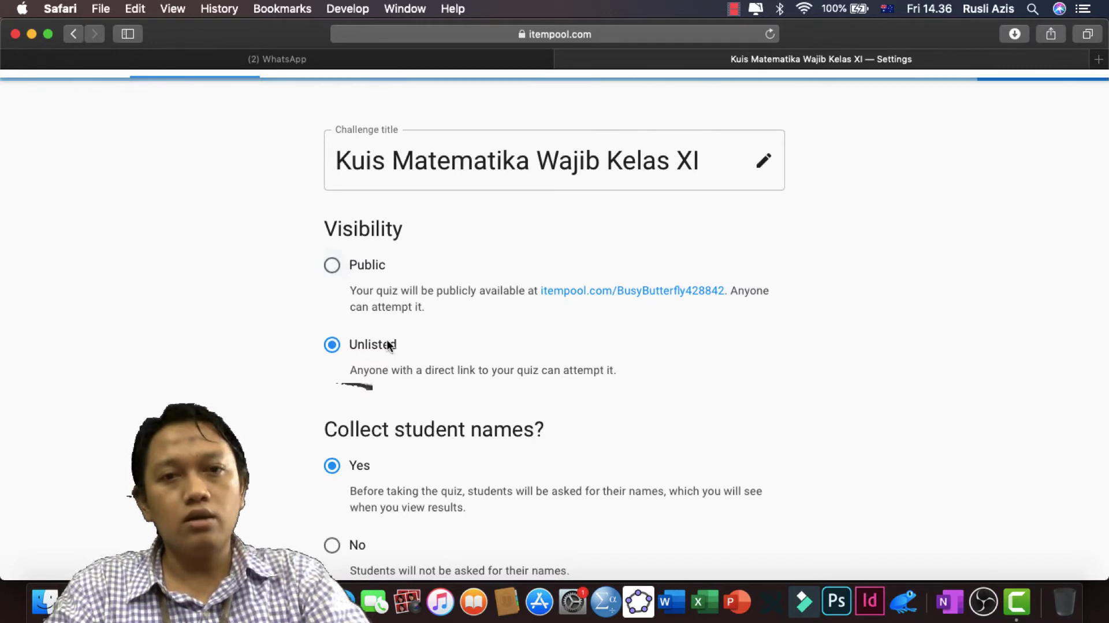
pyautogui.click(334, 269)
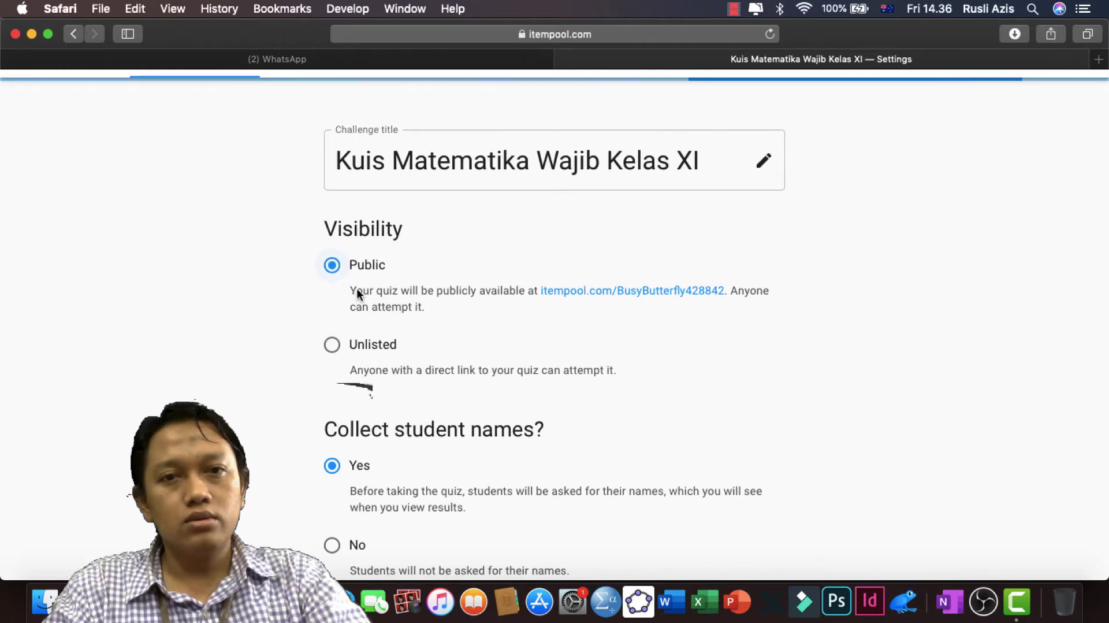
# - Convert the quiz to a live challenge
pyautogui.scroll(-5, 372, 387)
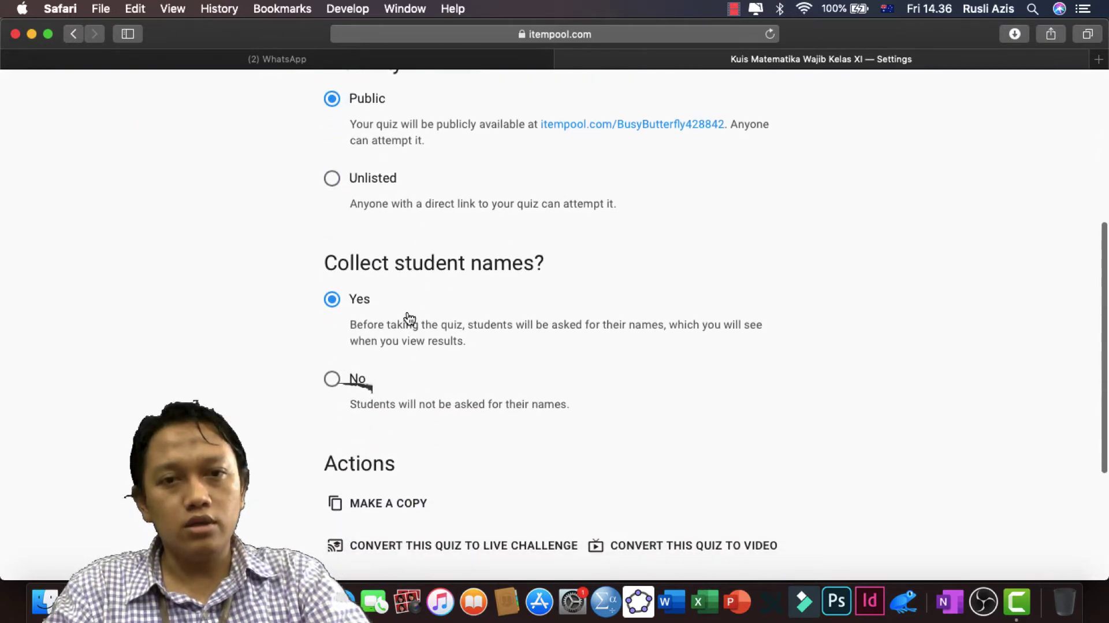
pyautogui.scroll(-6, 409, 318)
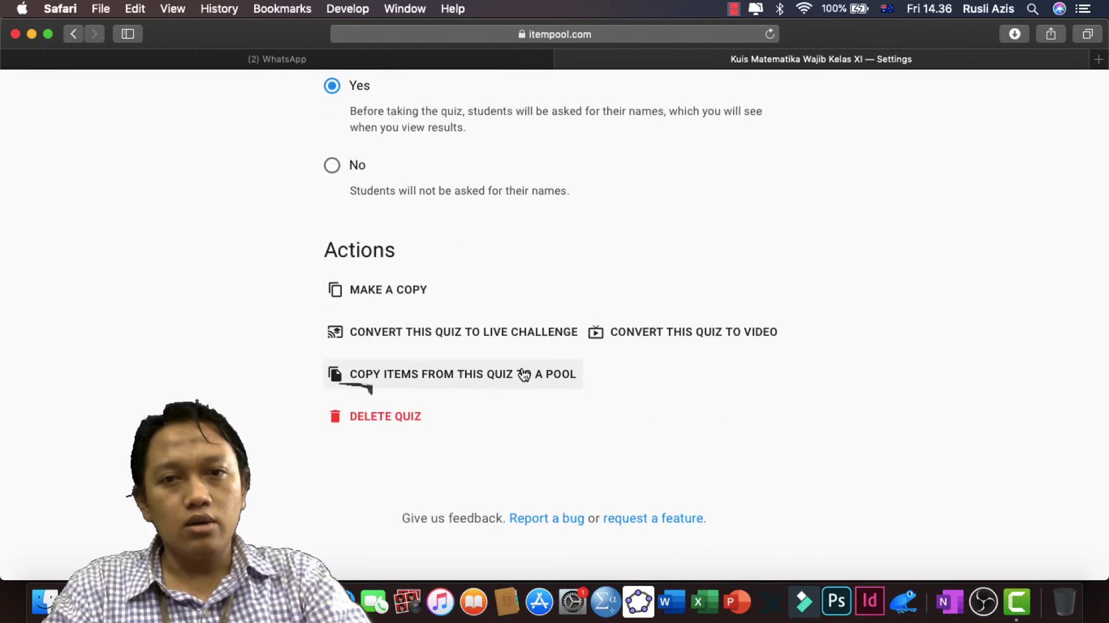
pyautogui.click(542, 331)
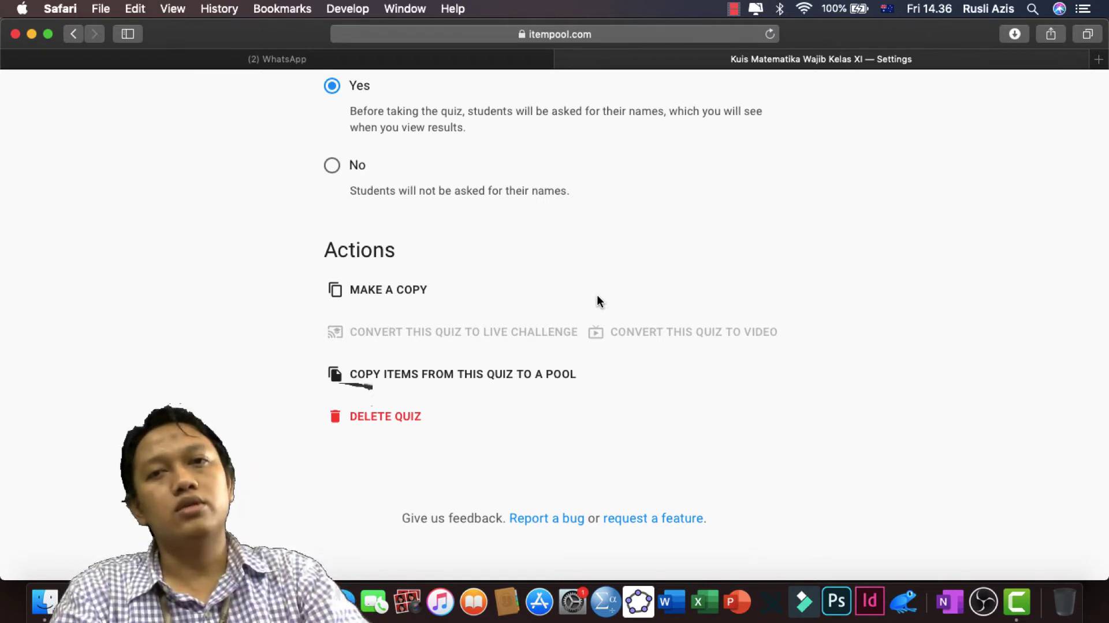
# - Look over the live challenge's settings, available actions and list of live sessions
pyautogui.scroll(10, 598, 297)
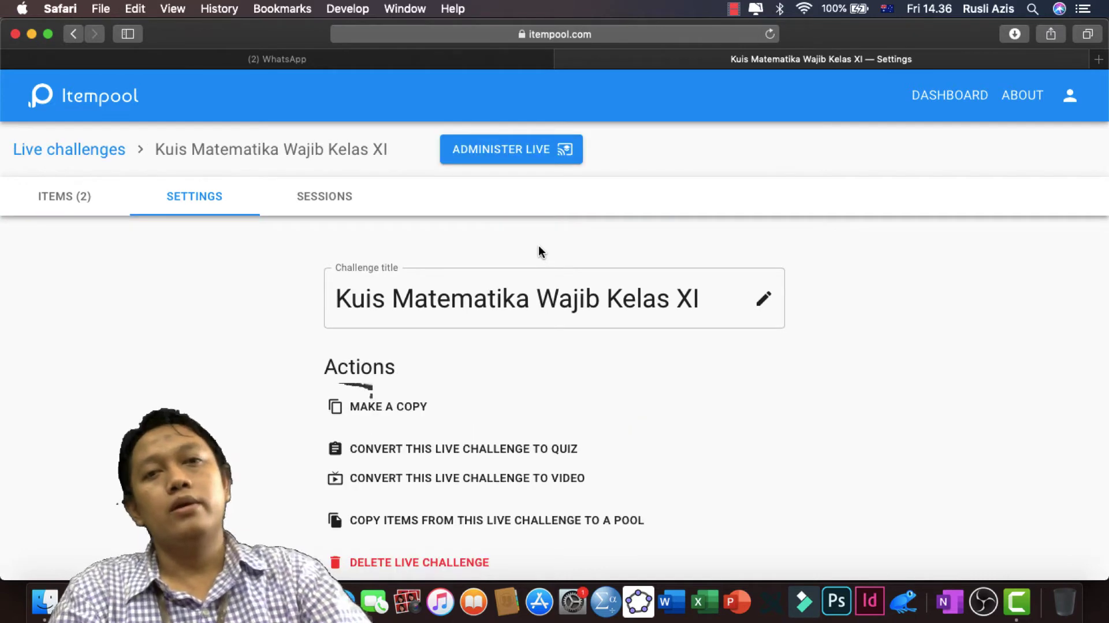
pyautogui.scroll(-3, 539, 248)
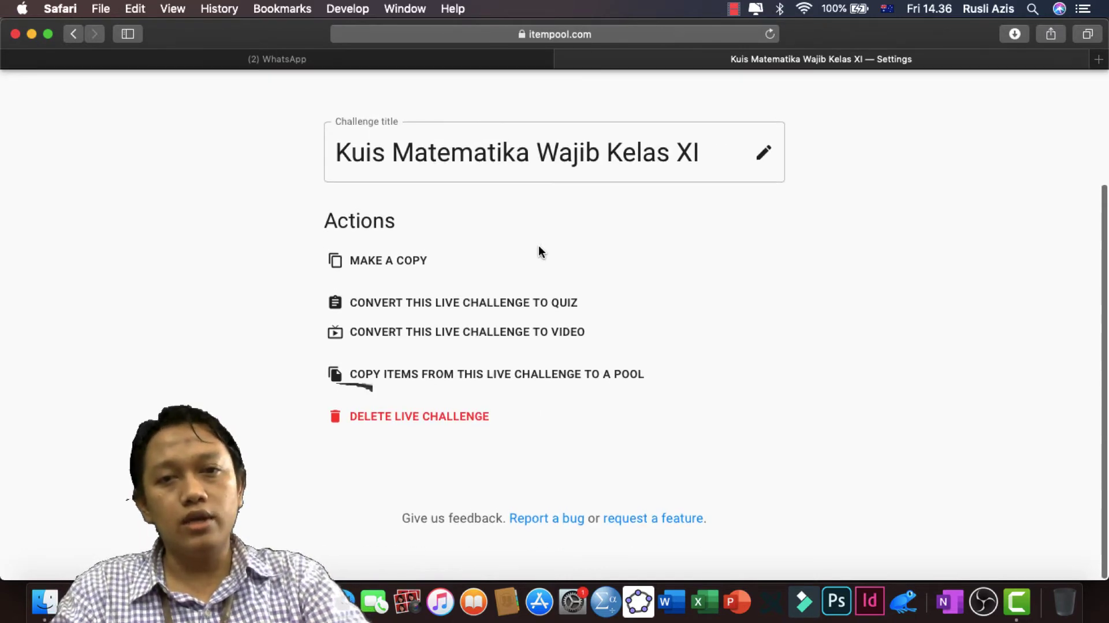
pyautogui.scroll(3, 538, 252)
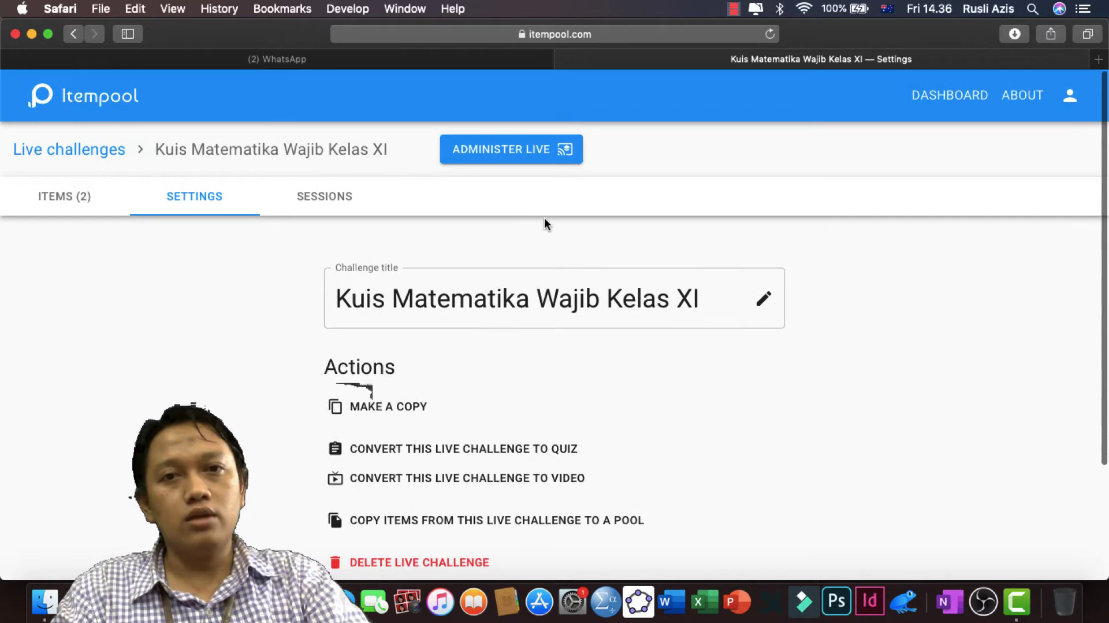
pyautogui.click(332, 198)
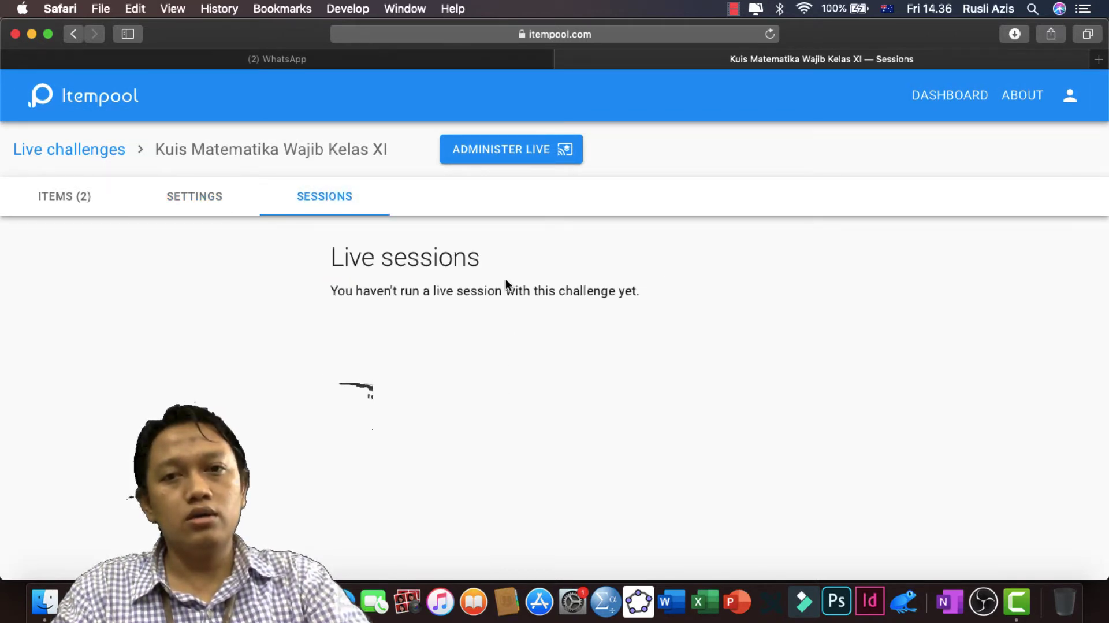
pyautogui.click(203, 197)
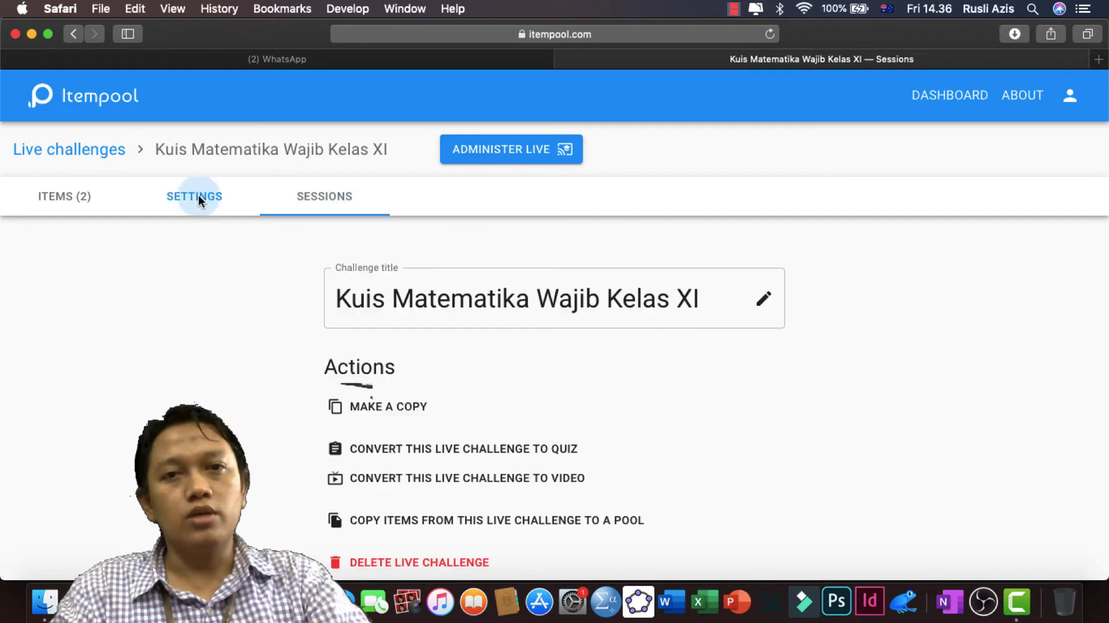
# - Start administering the challenge live and page through its two items on the preparation page, returning to the first
pyautogui.click(532, 157)
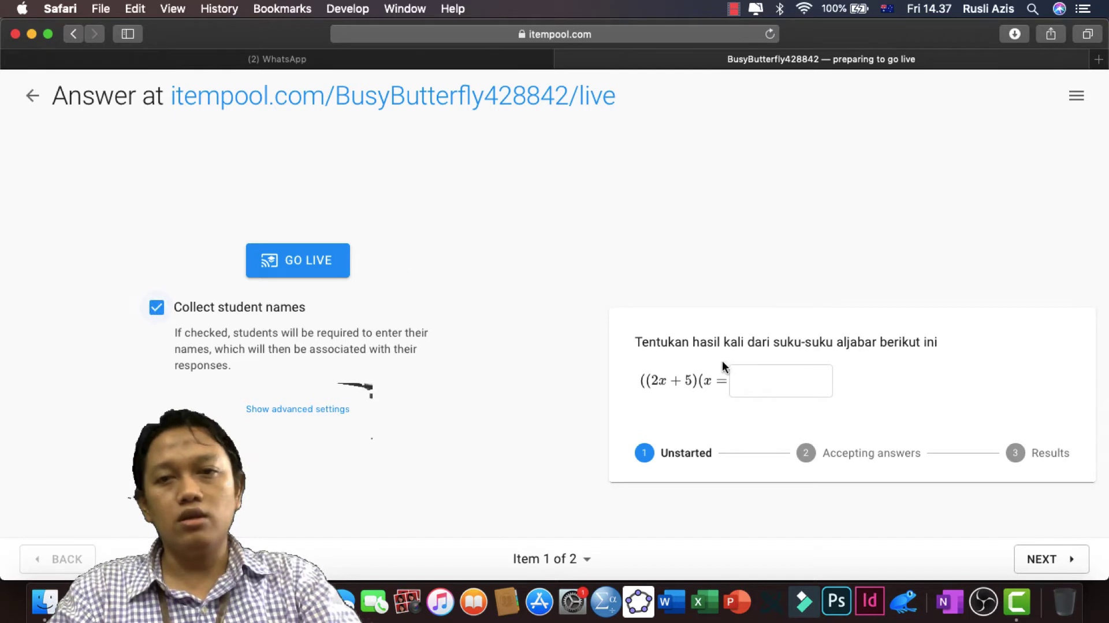
pyautogui.click(1042, 561)
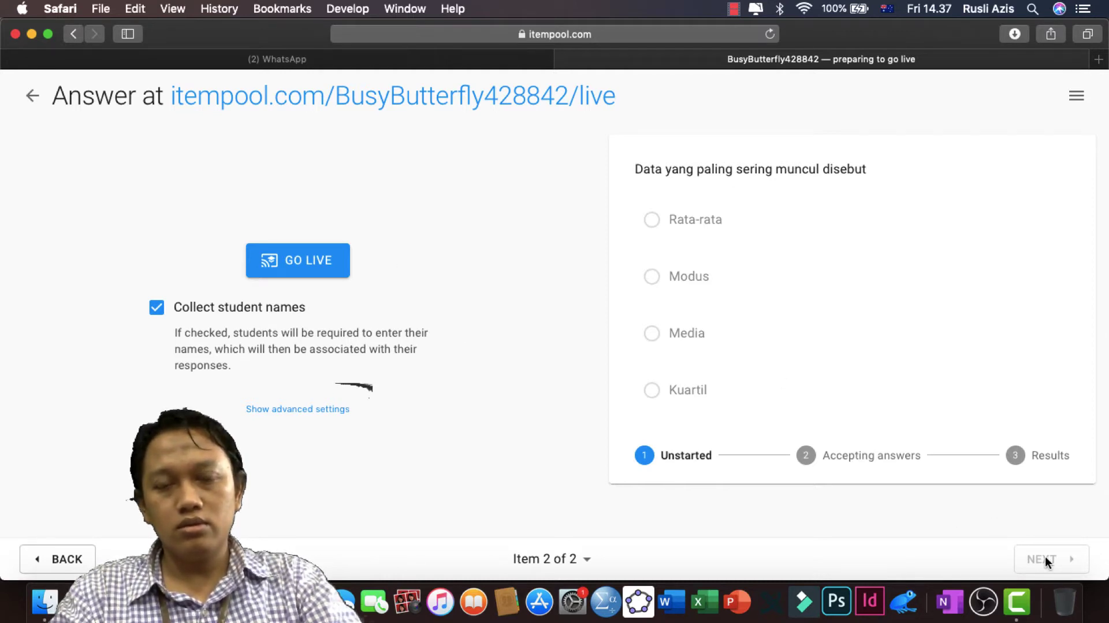
pyautogui.click(62, 557)
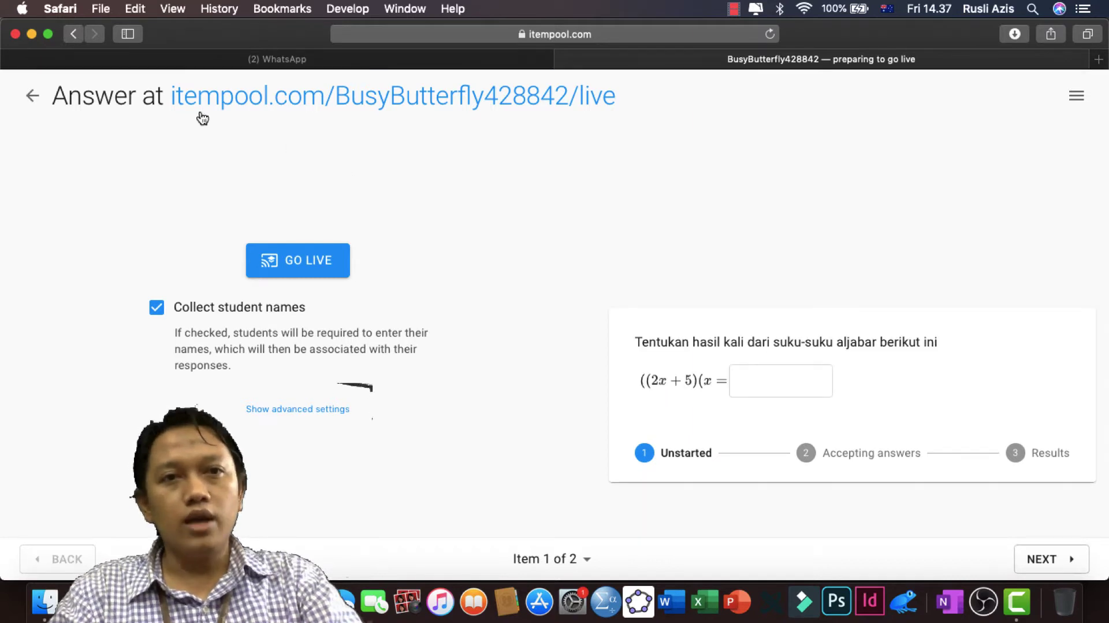
# - Copy the student answer link shown on the live preparation page
pyautogui.rightClick(410, 99)
pyautogui.press('super+c')
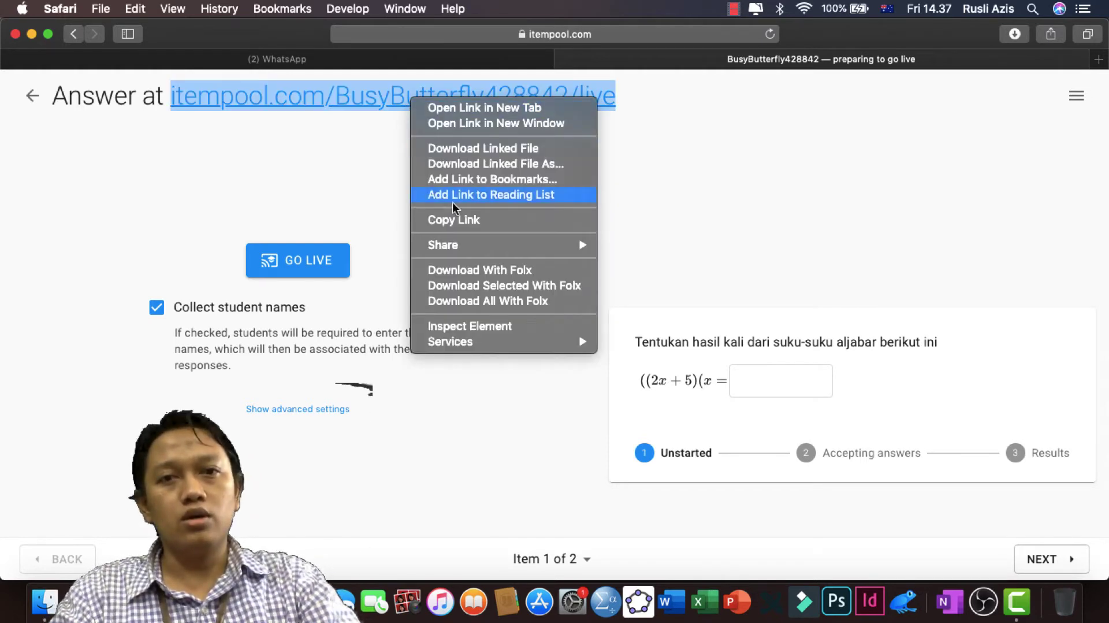
pyautogui.click(454, 220)
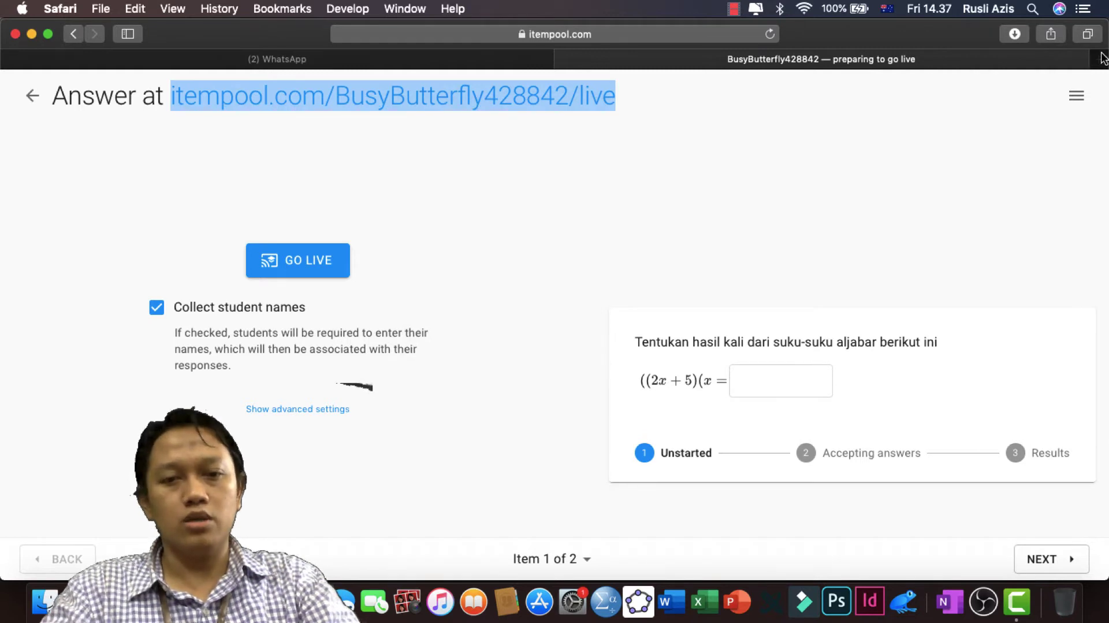
# - Try the copied answer link in a new Safari tab and close that tab again
pyautogui.click(1099, 59)
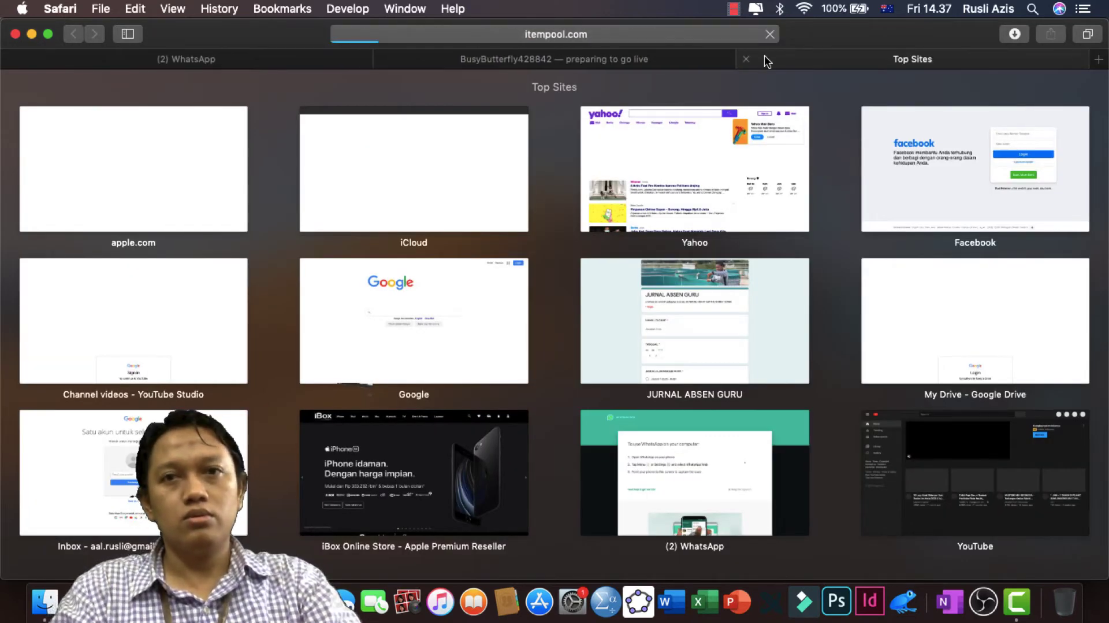
pyautogui.click(629, 62)
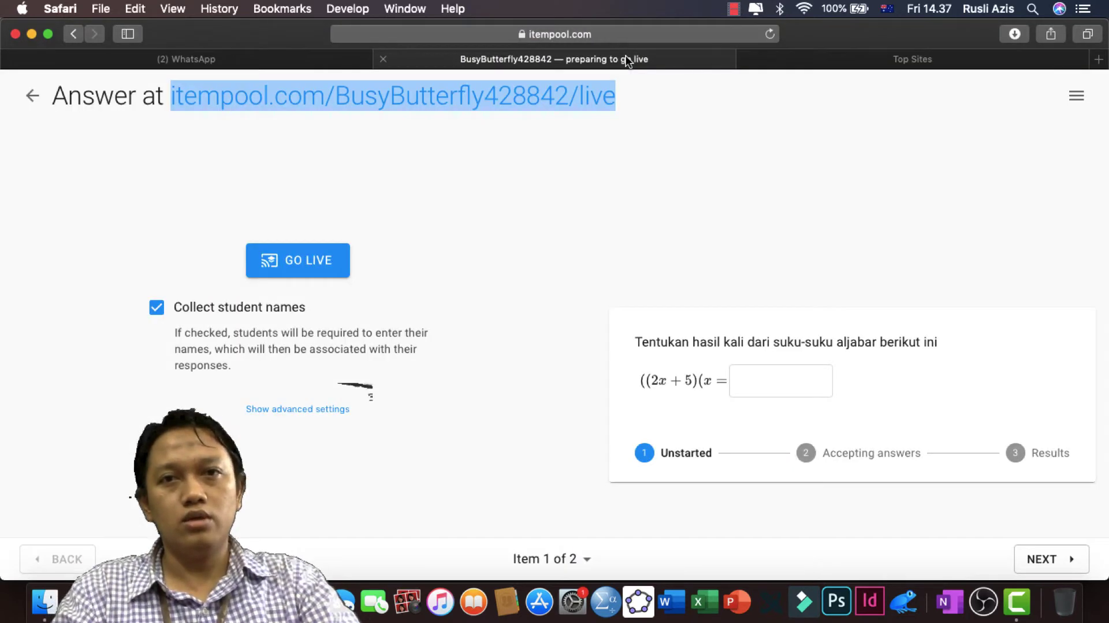
pyautogui.click(917, 61)
pyautogui.press('super+v')
pyautogui.press('Return')
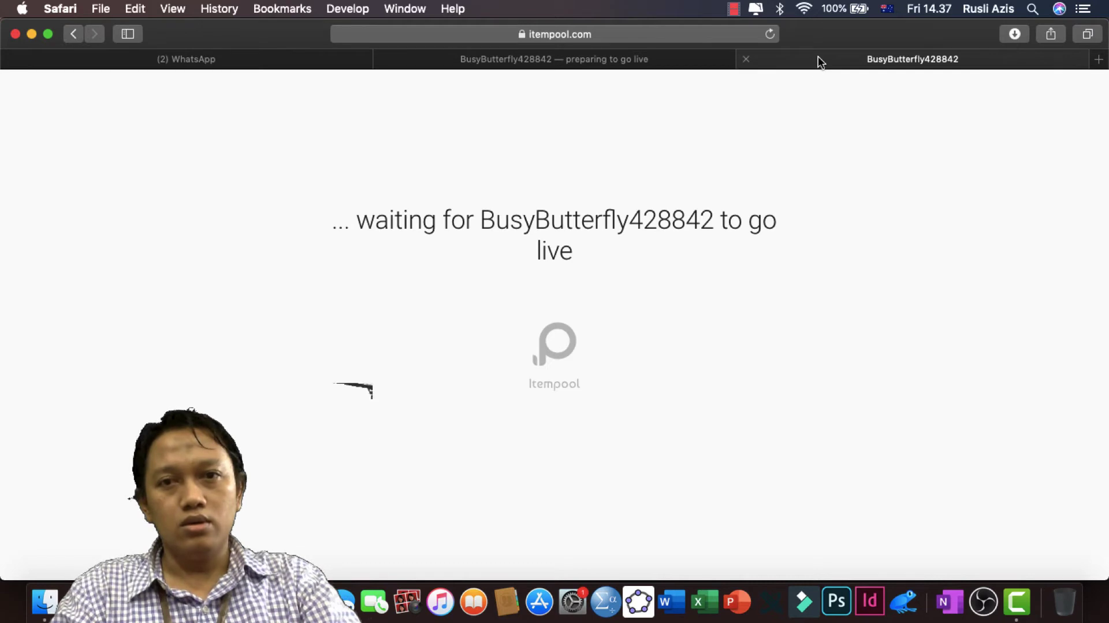
pyautogui.click(746, 59)
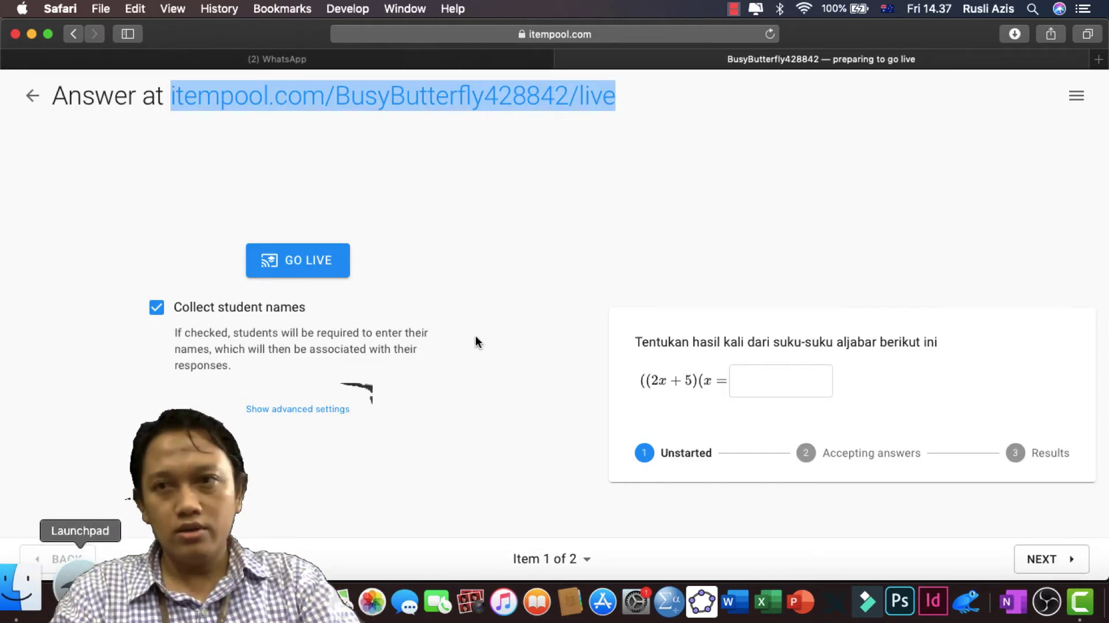
# - Narrow the Safari window to make room for a second browser and launch Google Chrome
pyautogui.moveTo(1108, 133); pyautogui.dragTo(726, 156)
pyautogui.click(78, 604)
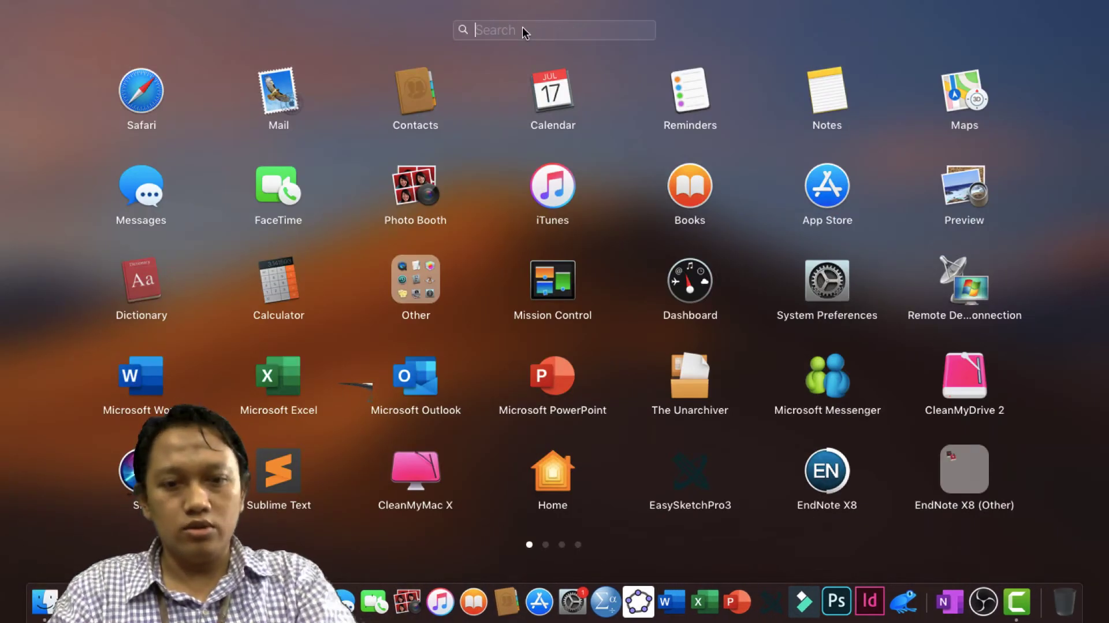
pyautogui.write('chro')
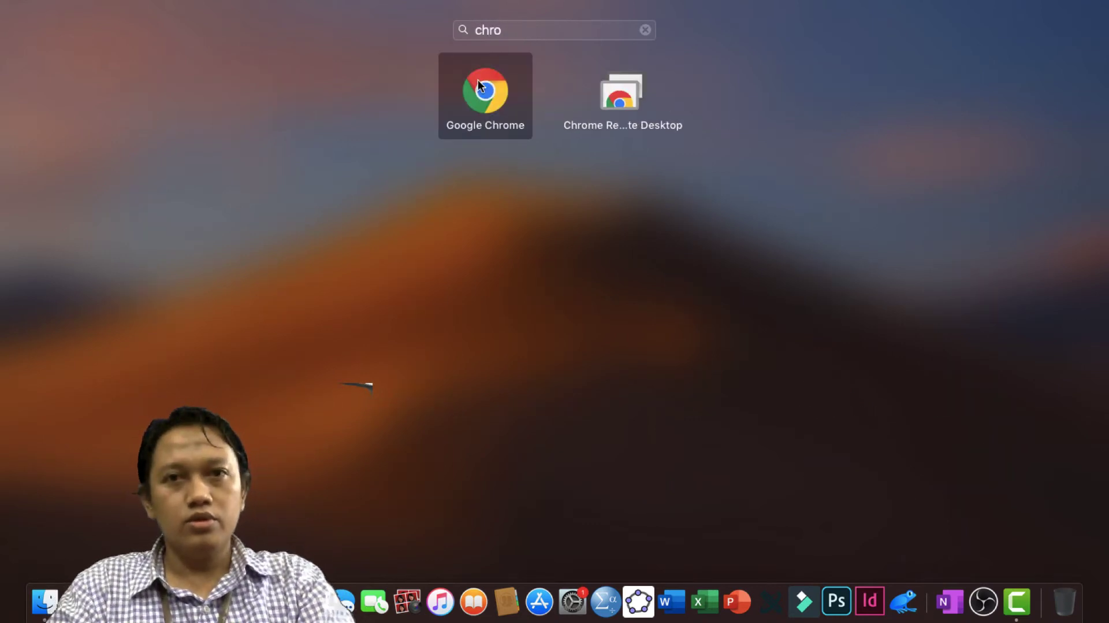
pyautogui.click(479, 85)
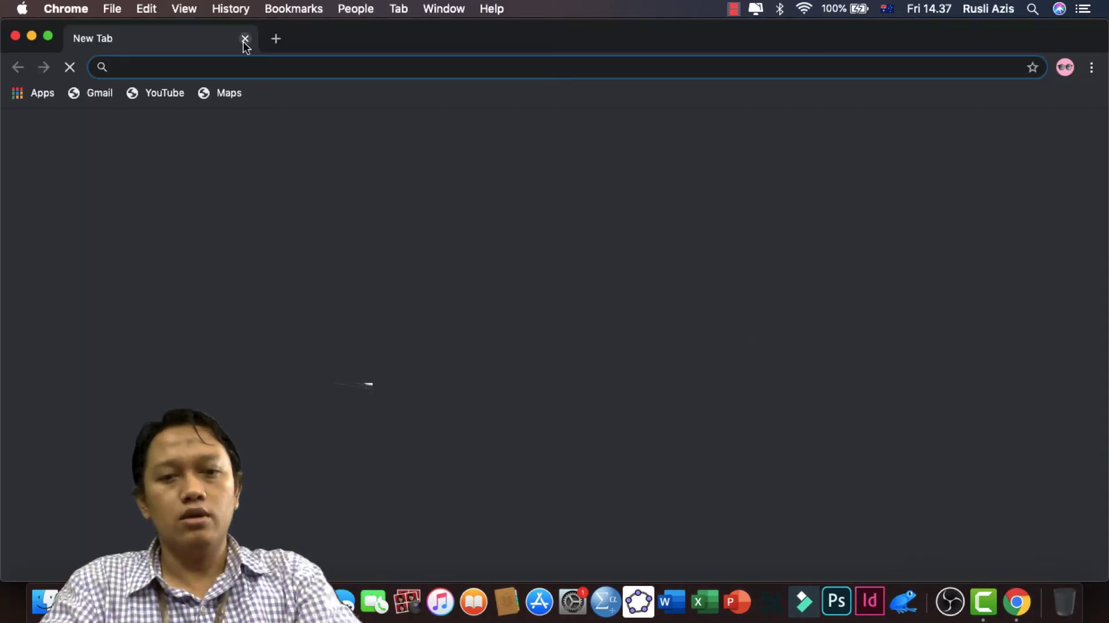
# - Load the copied student answer link in Chrome, narrow the Chrome window and bring Safari back to the front
pyautogui.write('https://itempool.com/BusyButterfly428842/live')
pyautogui.press('Return')
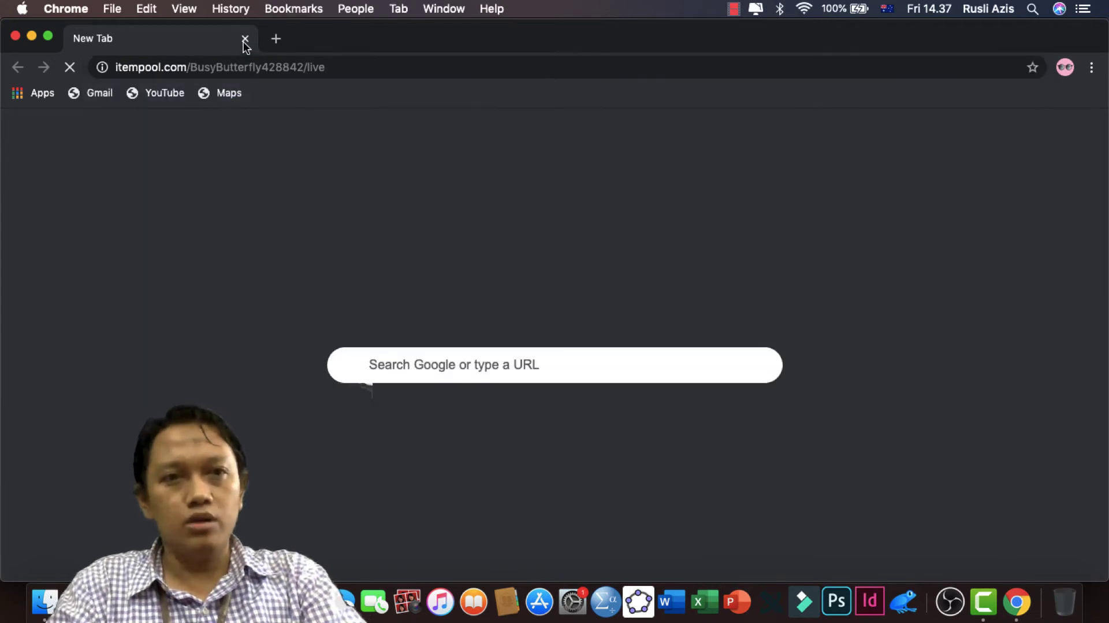
pyautogui.moveTo(3, 154); pyautogui.dragTo(560, 207)
pyautogui.click(189, 38)
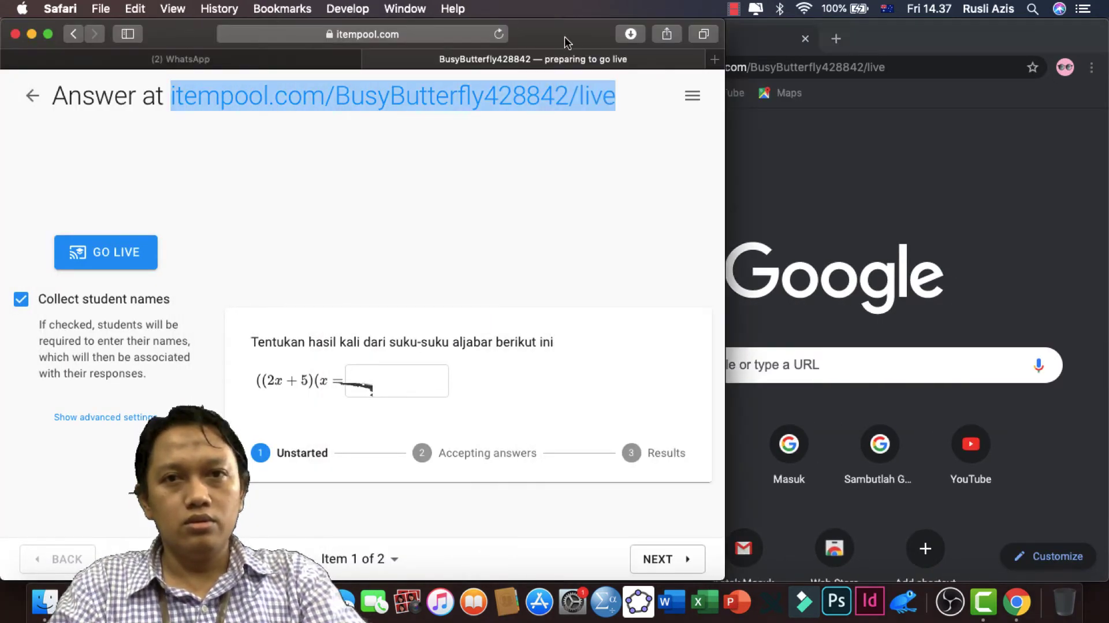
# - Arrange the Safari and Chrome windows side by side so the teacher and student pages are both visible
pyautogui.moveTo(565, 42); pyautogui.dragTo(434, 38)
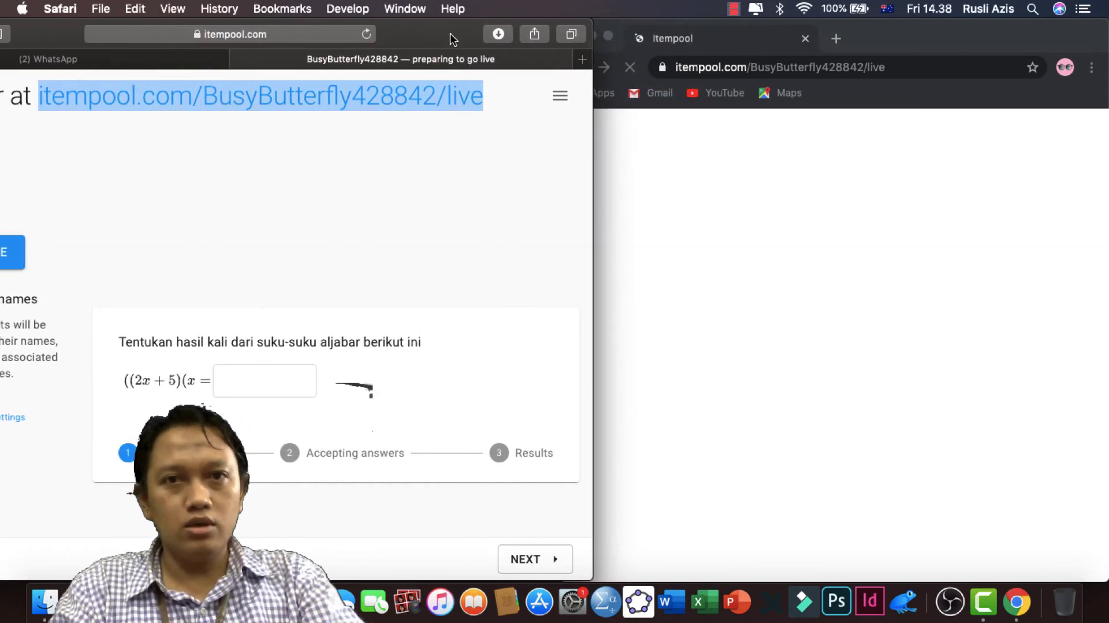
pyautogui.moveTo(453, 40); pyautogui.dragTo(428, 40)
pyautogui.click(949, 40)
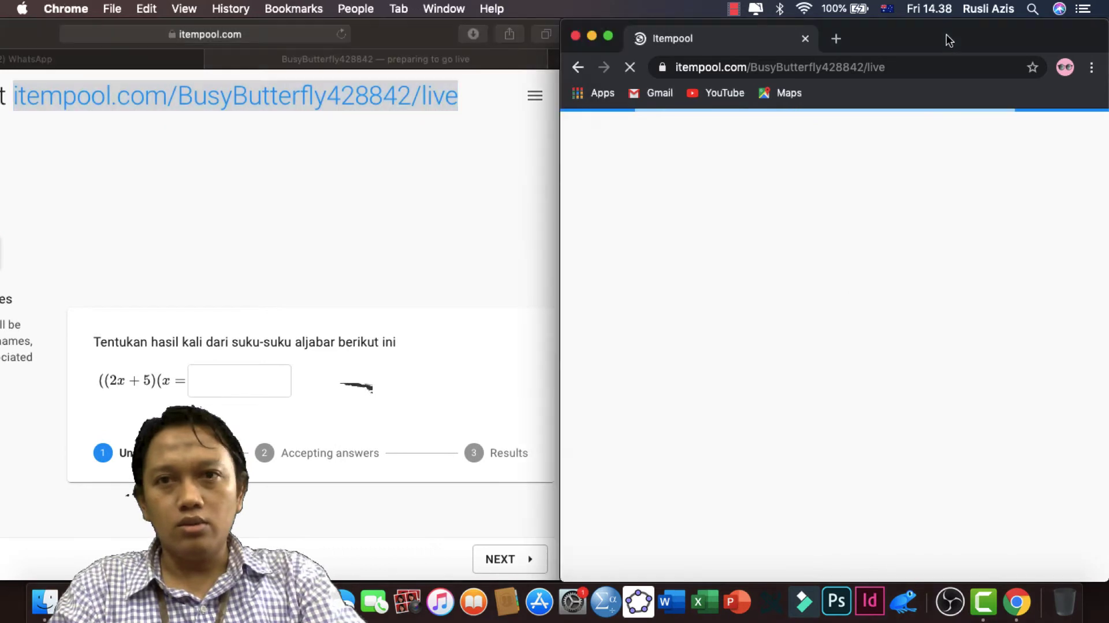
pyautogui.moveTo(561, 209); pyautogui.dragTo(642, 209)
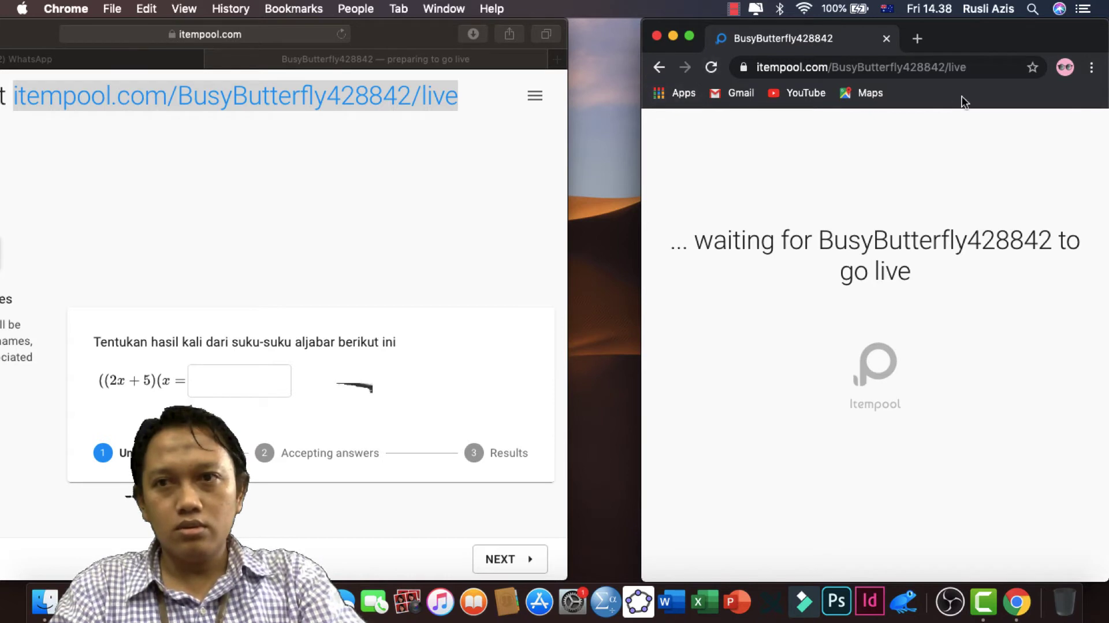
pyautogui.moveTo(865, 29); pyautogui.dragTo(801, 30)
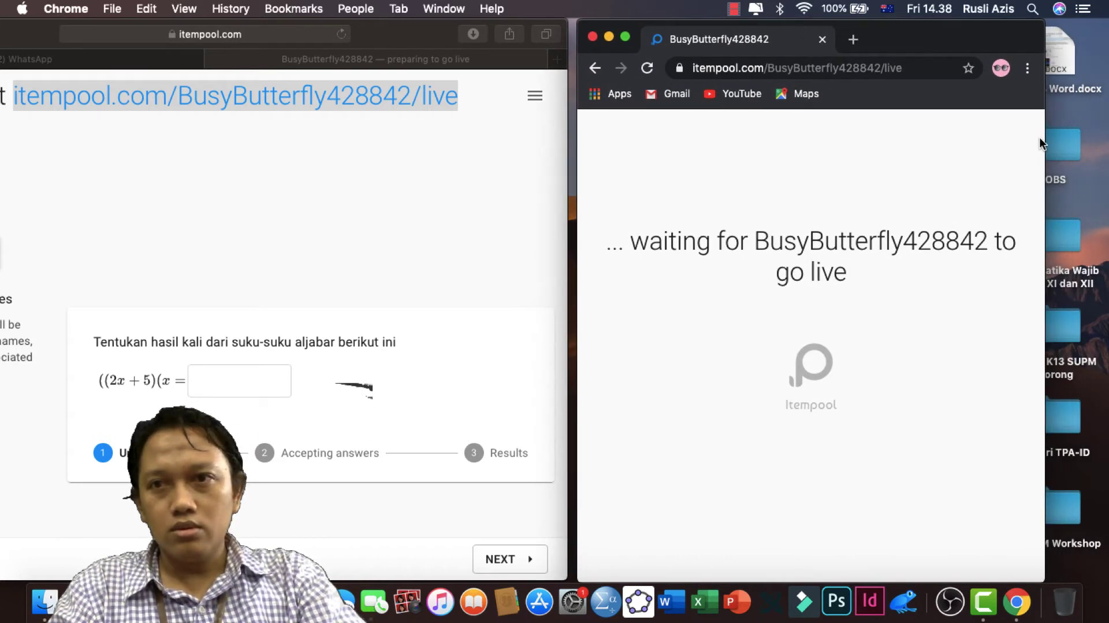
pyautogui.moveTo(1046, 139); pyautogui.dragTo(1097, 139)
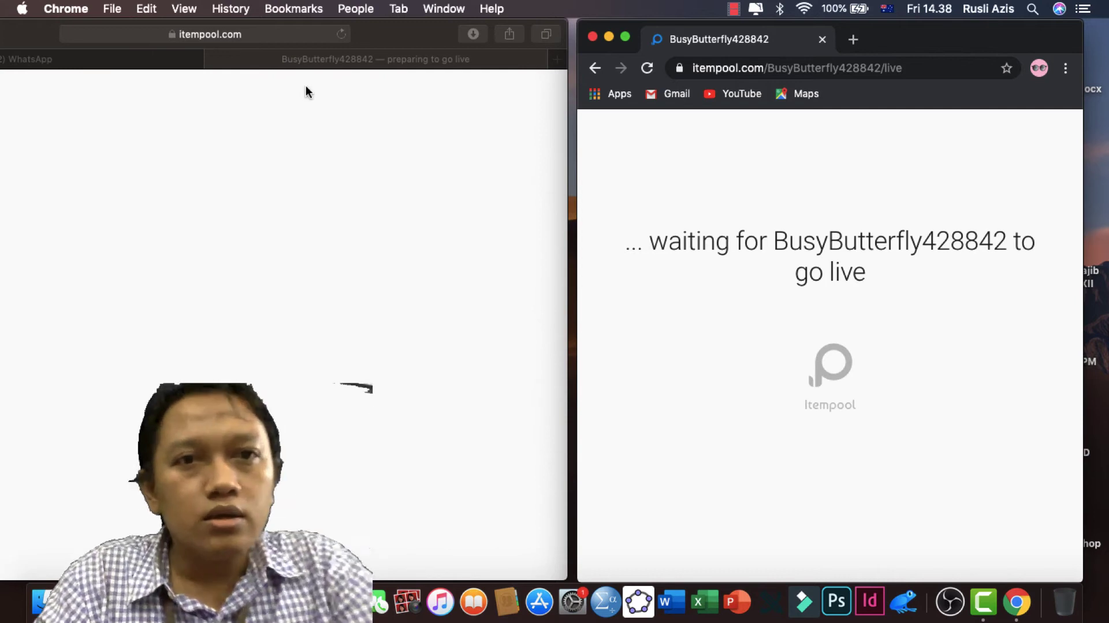
# - Start the live session from the teacher page in Safari, keeping the window beside the Chrome student view
pyautogui.click(354, 166)
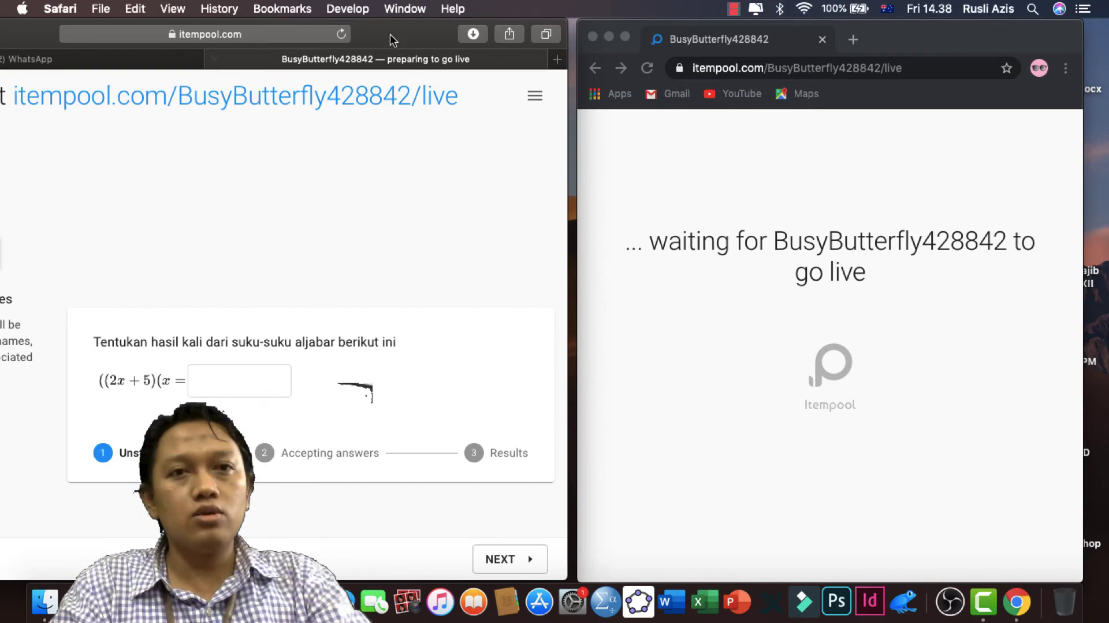
pyautogui.moveTo(390, 40); pyautogui.dragTo(491, 39)
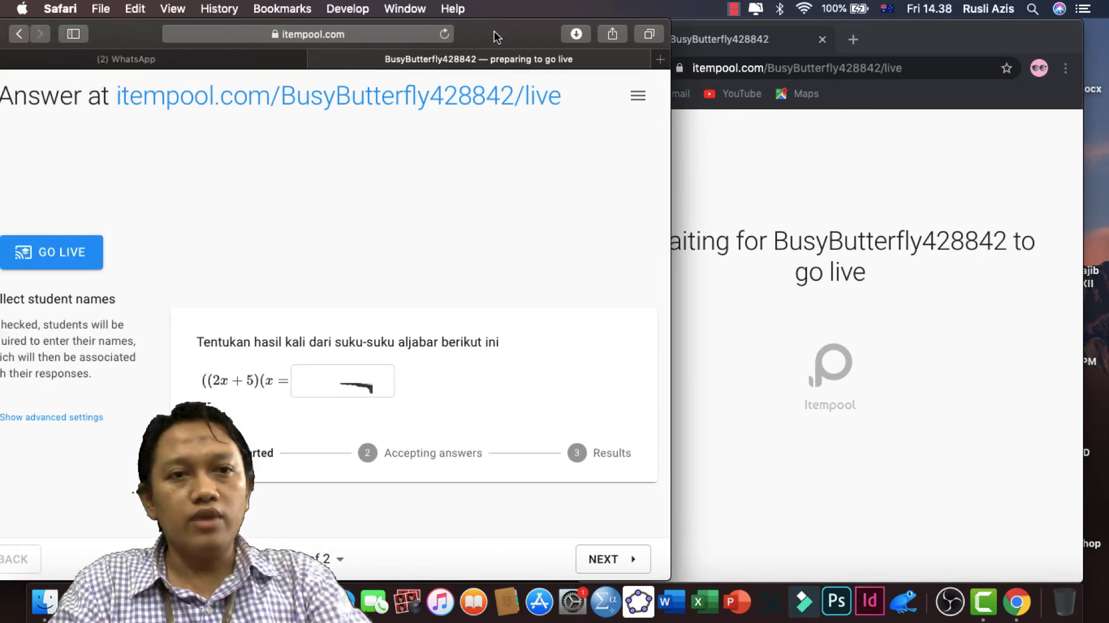
pyautogui.click(64, 252)
pyautogui.moveTo(497, 38); pyautogui.dragTo(401, 39)
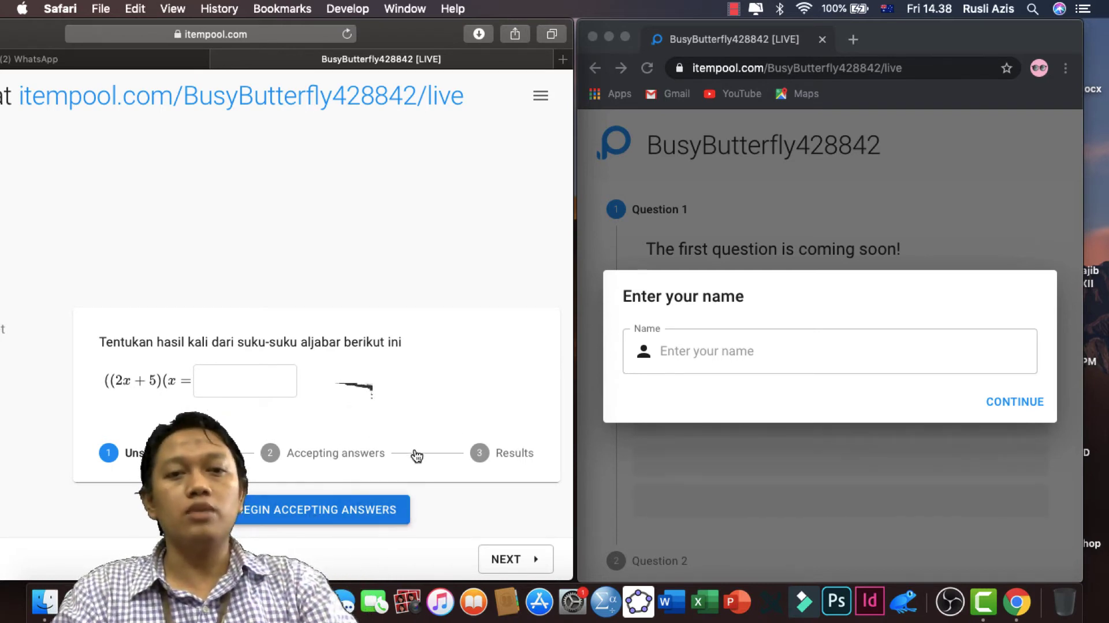
# - Join the live session in the Chrome student view by entering the student's name
pyautogui.click(708, 349)
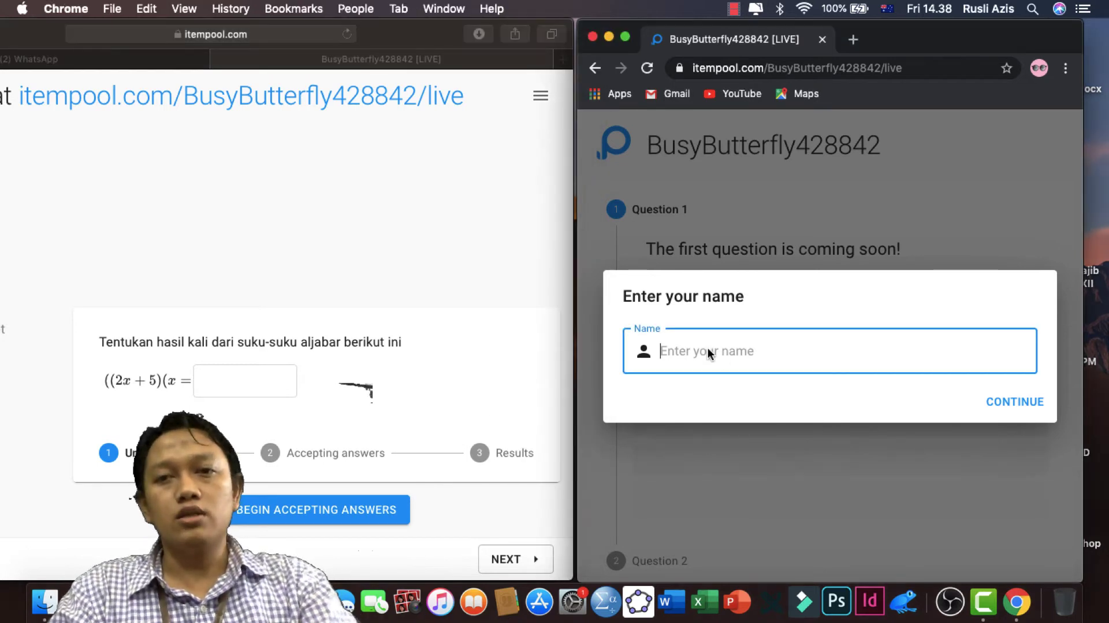
pyautogui.write('Rusl')
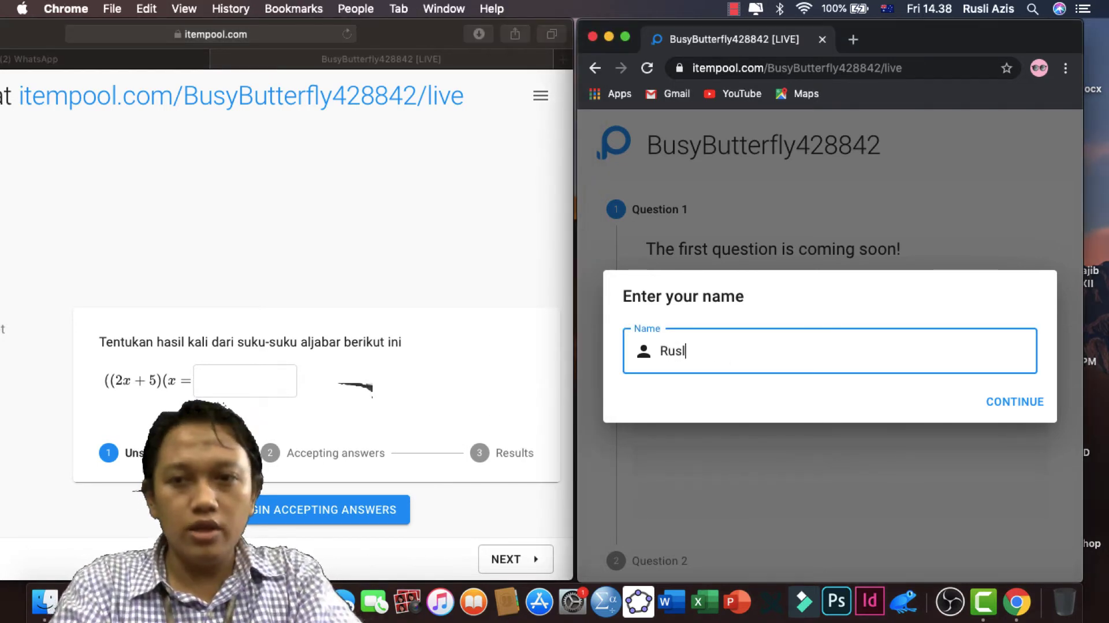
pyautogui.write('i')
pyautogui.click(1009, 401)
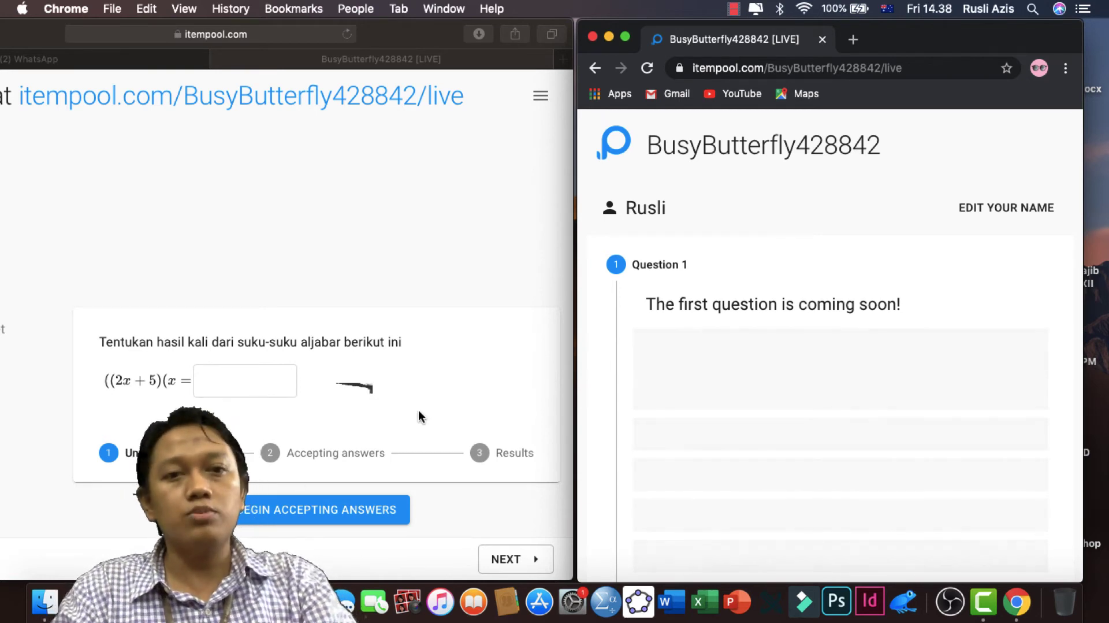
# - Begin accepting answers for question 1 on the teacher page and submit 2x² + 5x in the student view
pyautogui.click(361, 519)
pyautogui.click(364, 520)
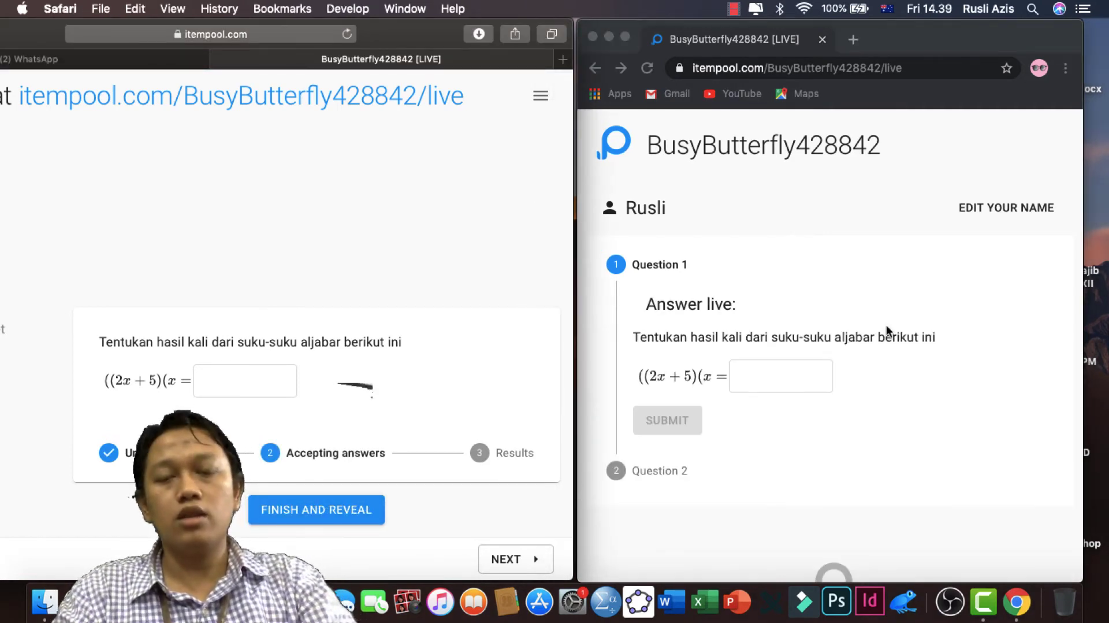
pyautogui.click(758, 376)
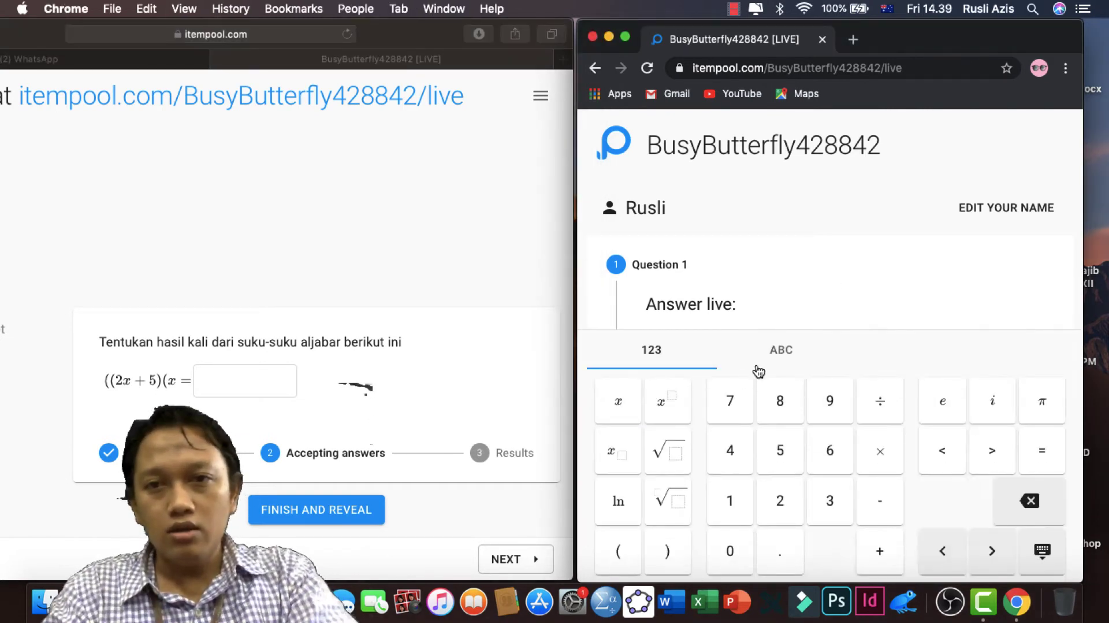
pyautogui.scroll(-3, 750, 302)
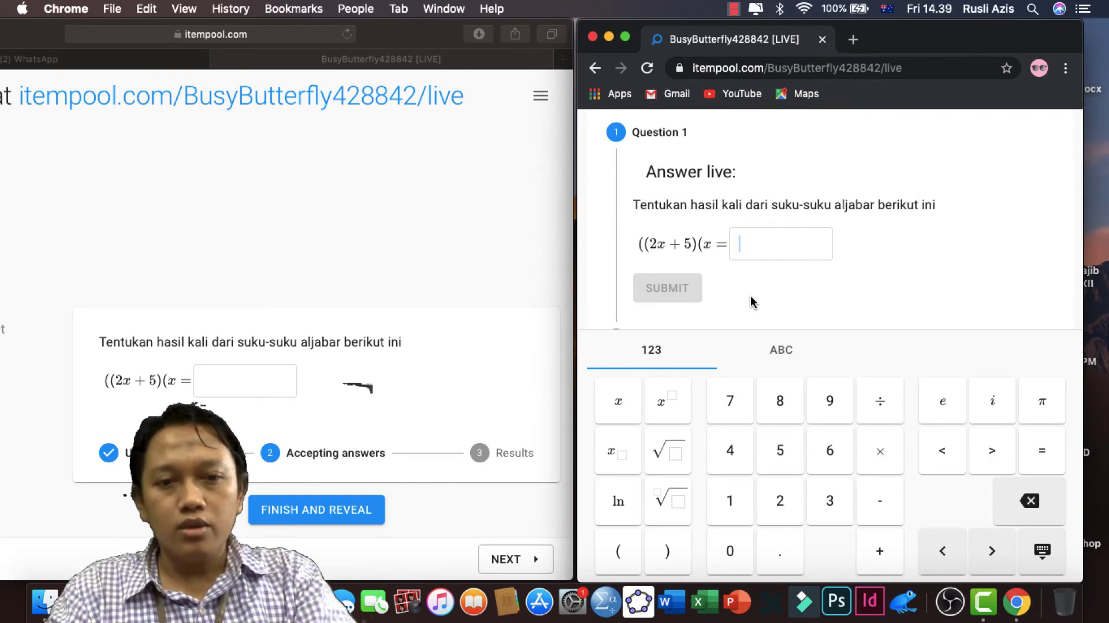
pyautogui.write('2x')
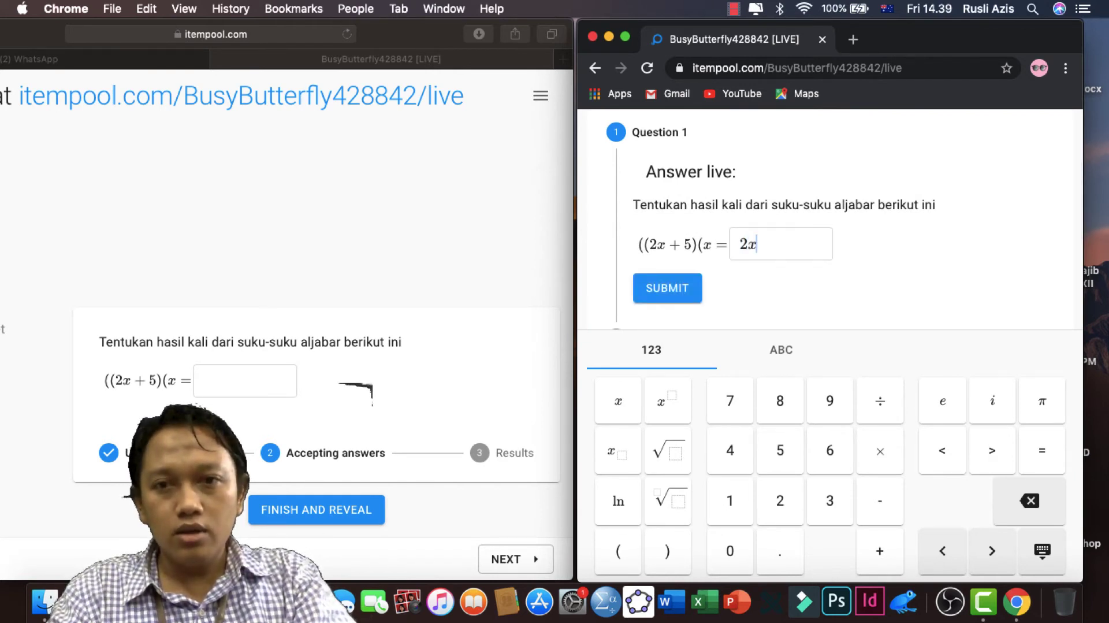
pyautogui.click(665, 401)
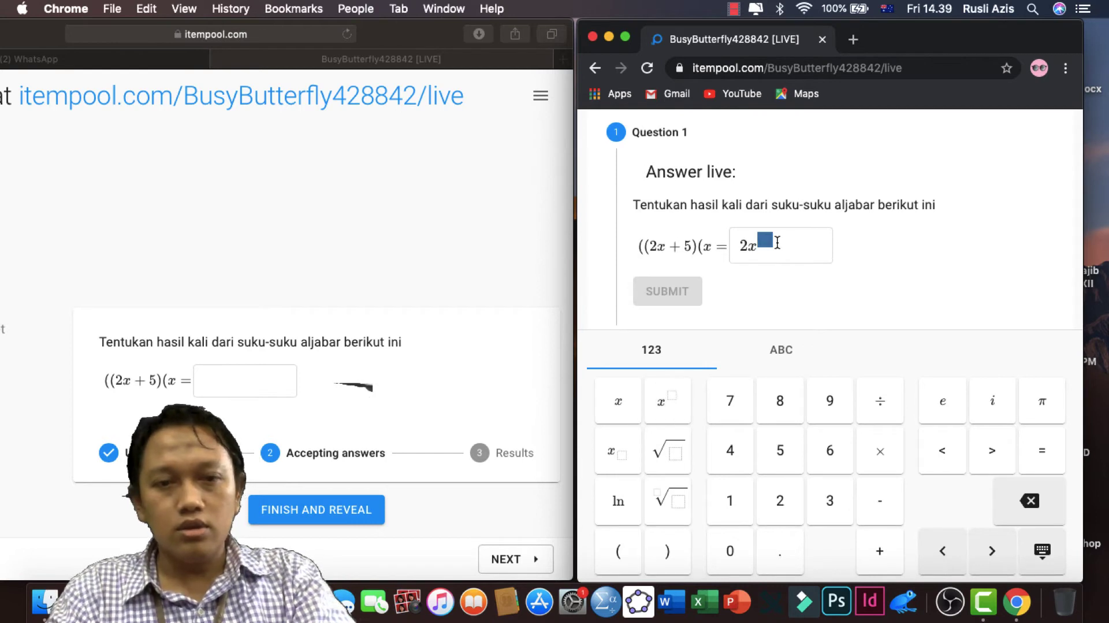
pyautogui.write('2')
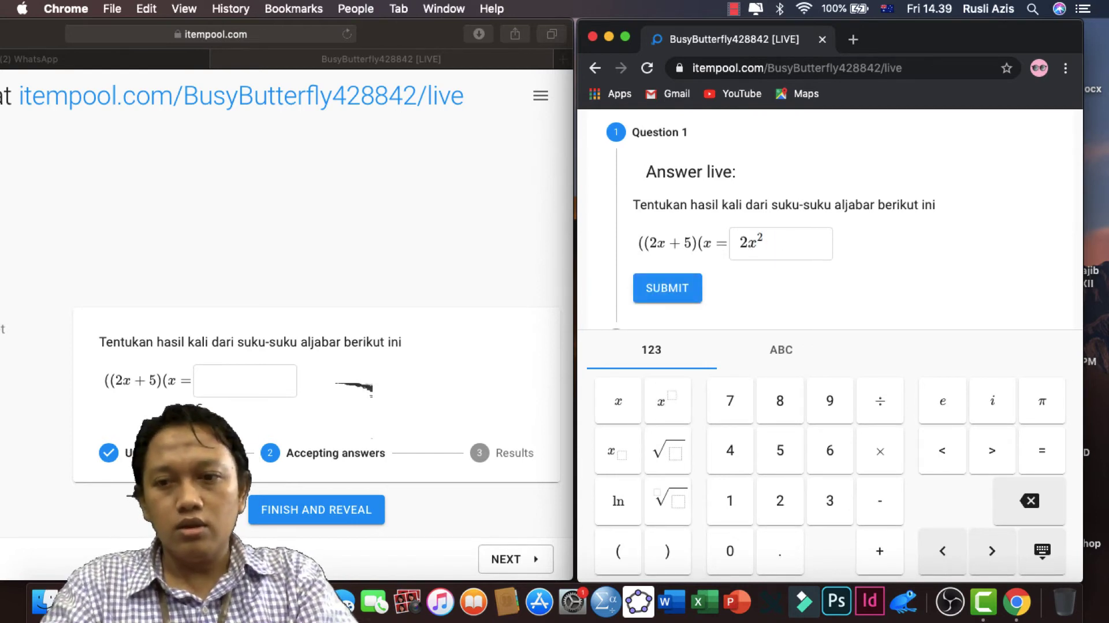
pyautogui.write('+ 5x')
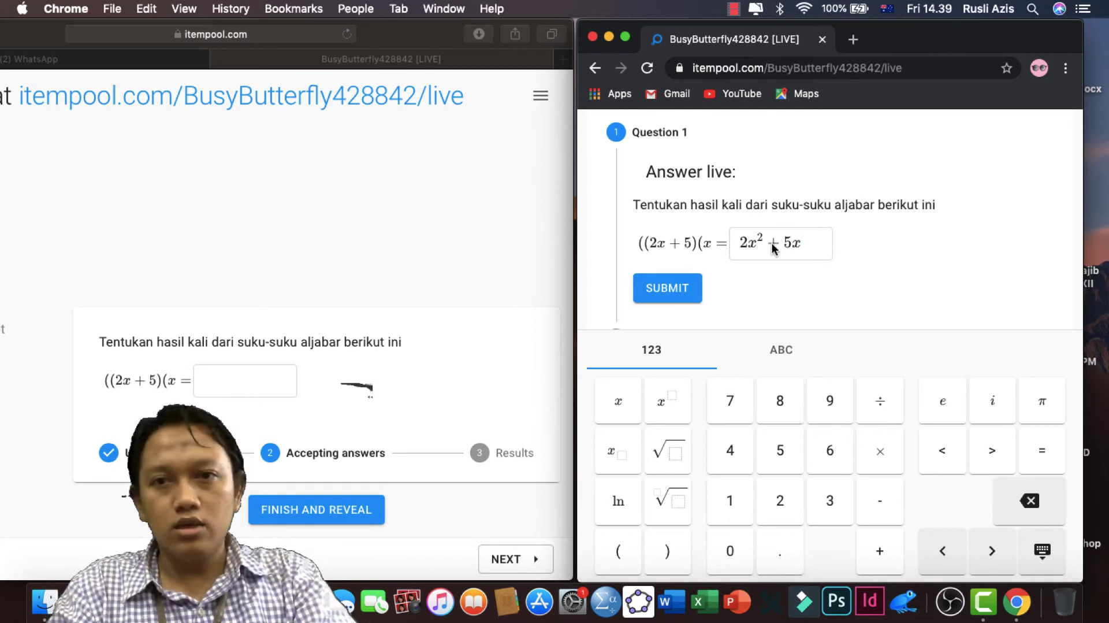
pyautogui.click(664, 289)
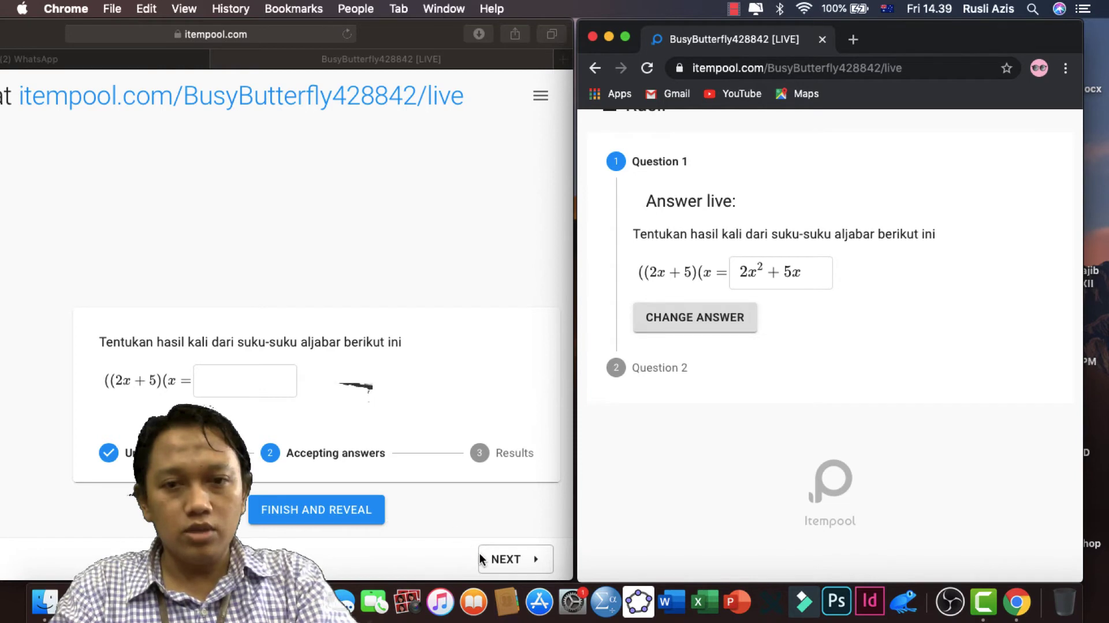
# - Advance the live session to question 2 and submit the answer Modus in the student view
pyautogui.click(508, 558)
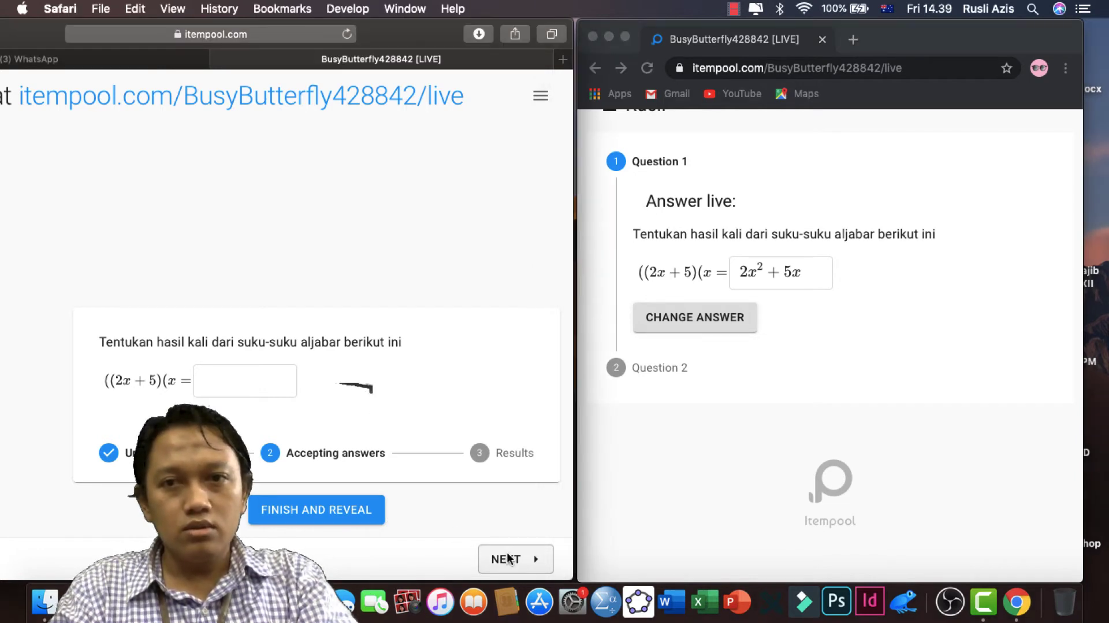
pyautogui.click(508, 558)
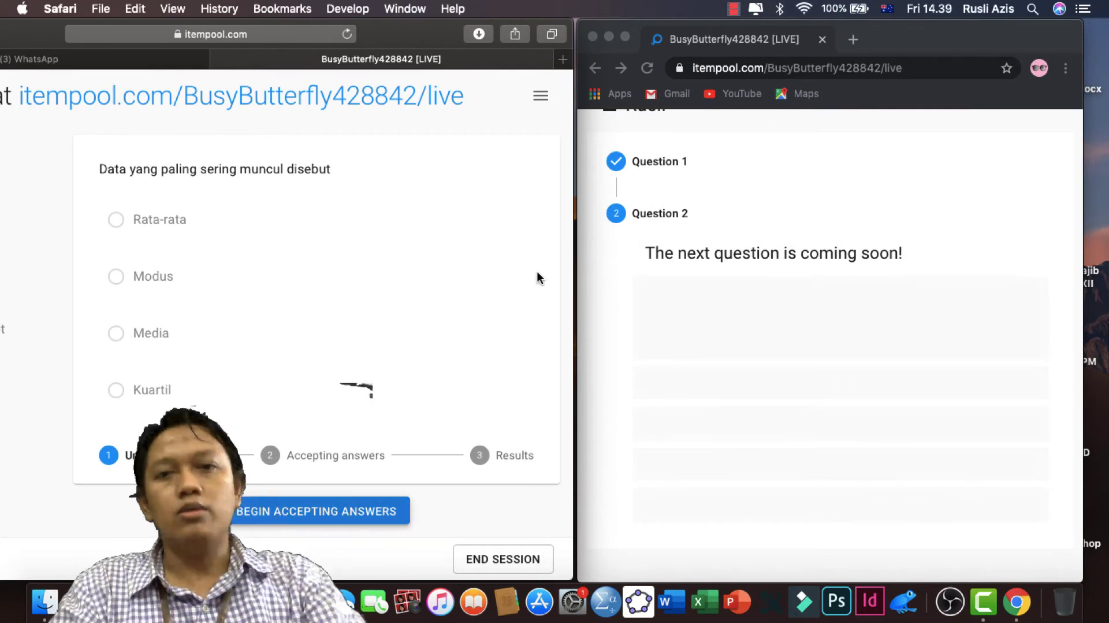
pyautogui.scroll(-2, 693, 350)
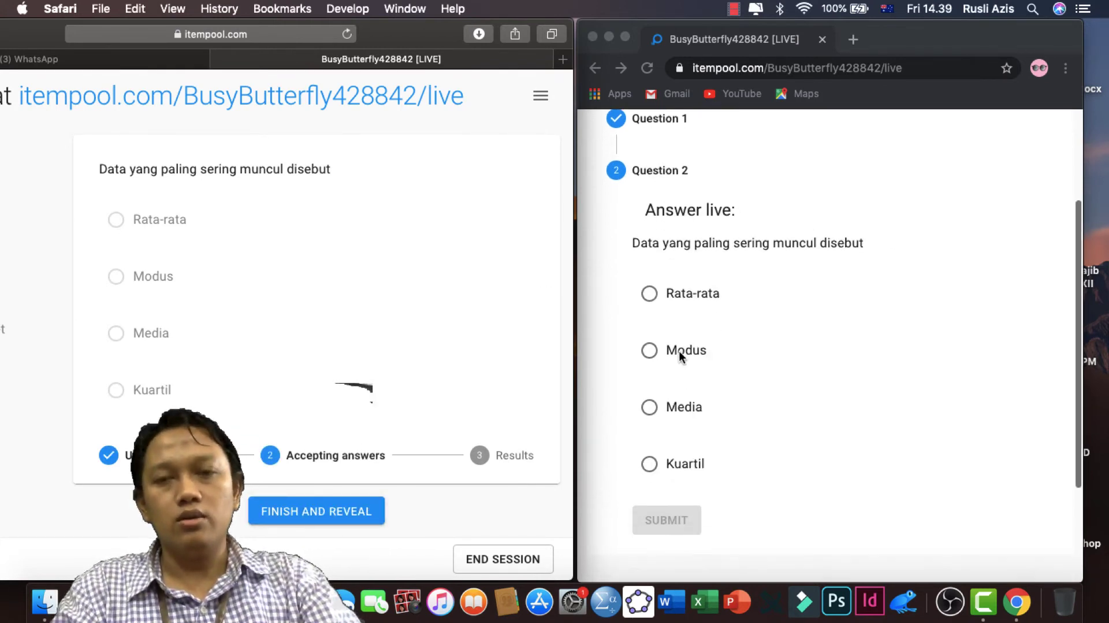
pyautogui.click(679, 352)
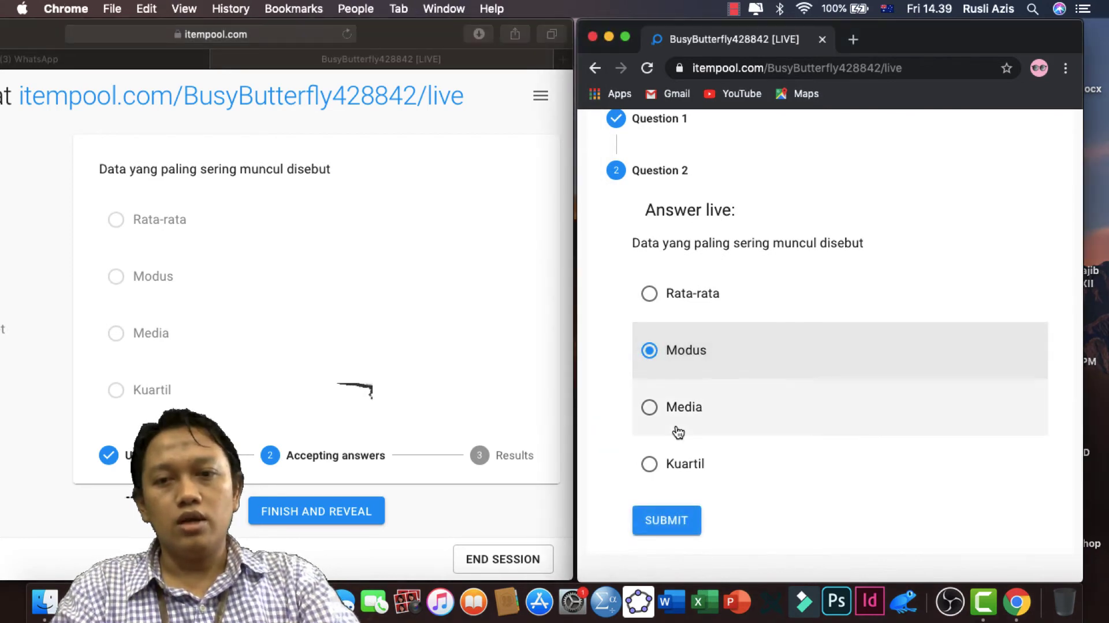
pyautogui.click(669, 529)
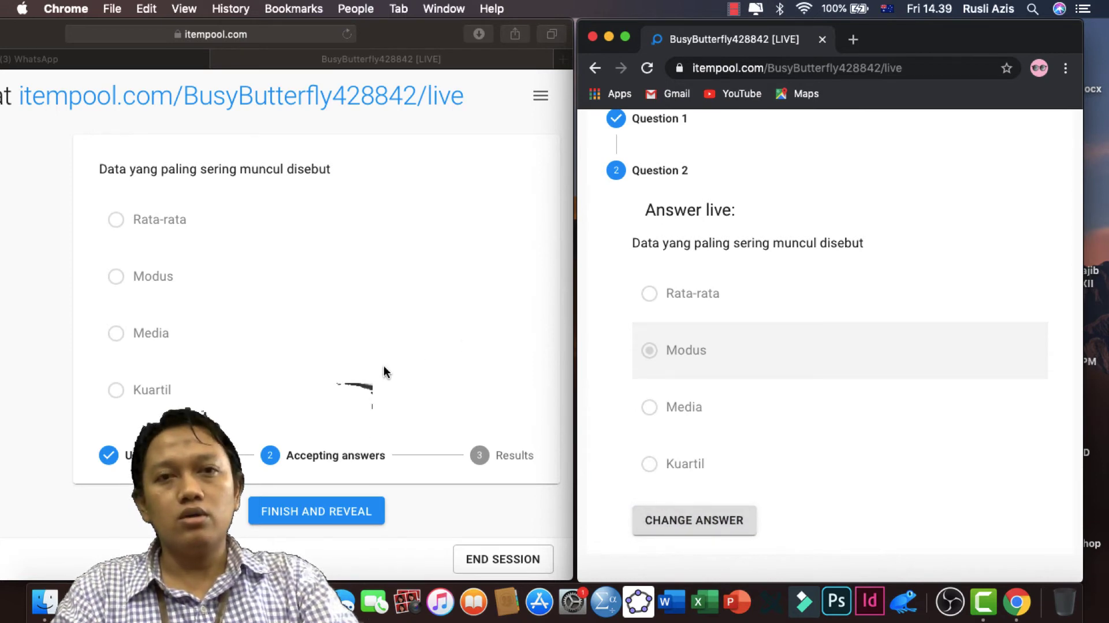
# - Finish question 2 on the teacher page, revealing its answer, and end the live session
pyautogui.click(331, 514)
pyautogui.click(331, 512)
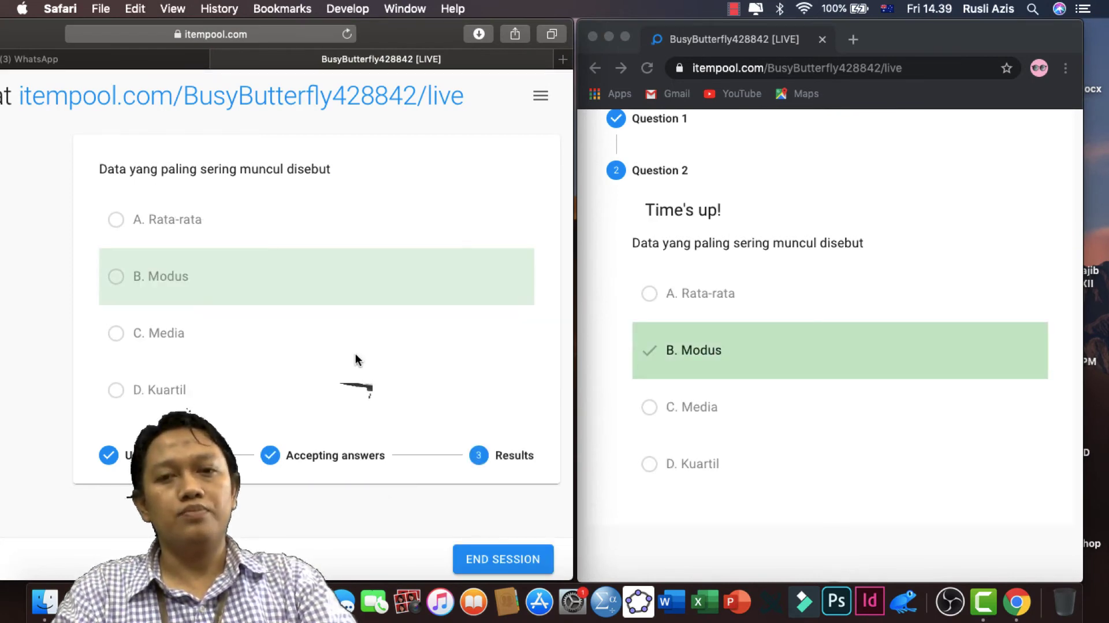
pyautogui.click(499, 559)
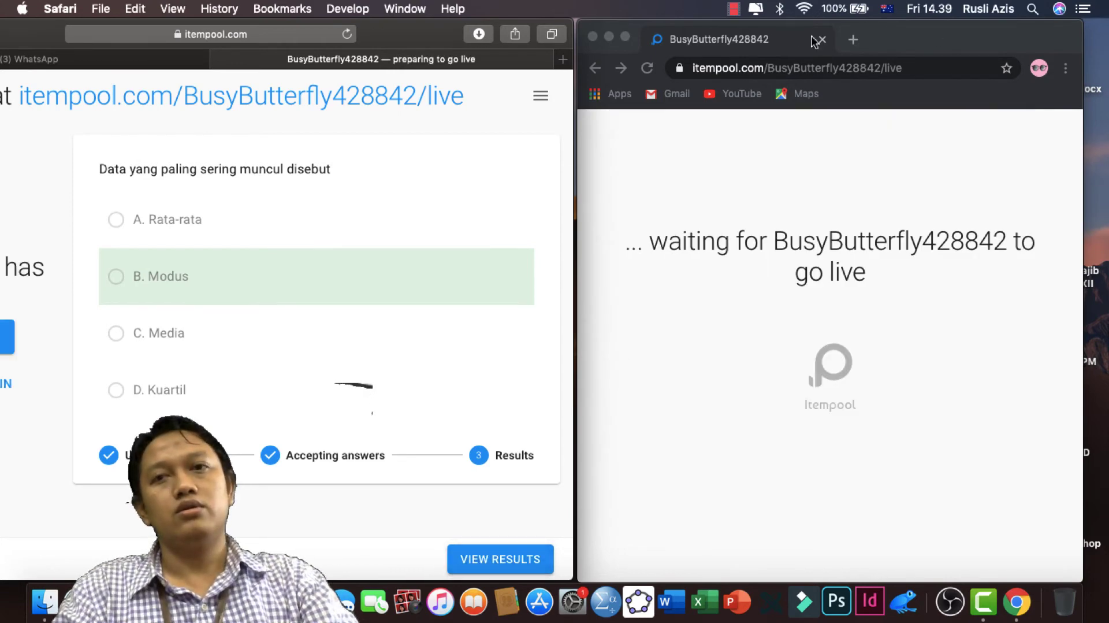
# - Minimize the Chrome window and widen the Safari window to span the screen
pyautogui.click(609, 37)
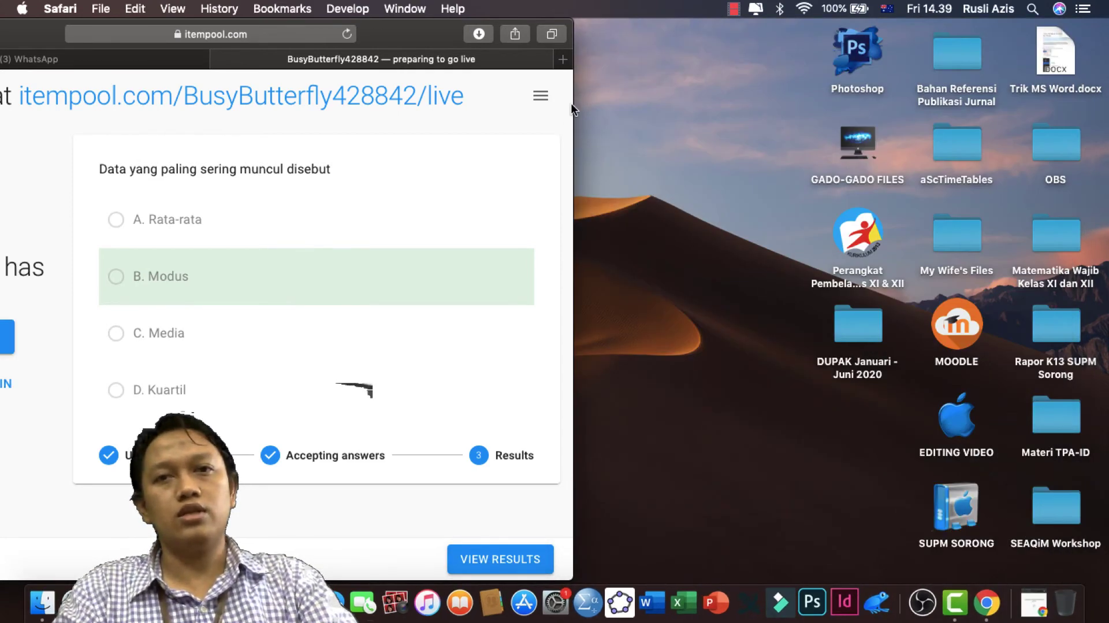
pyautogui.moveTo(574, 114); pyautogui.dragTo(1105, 26)
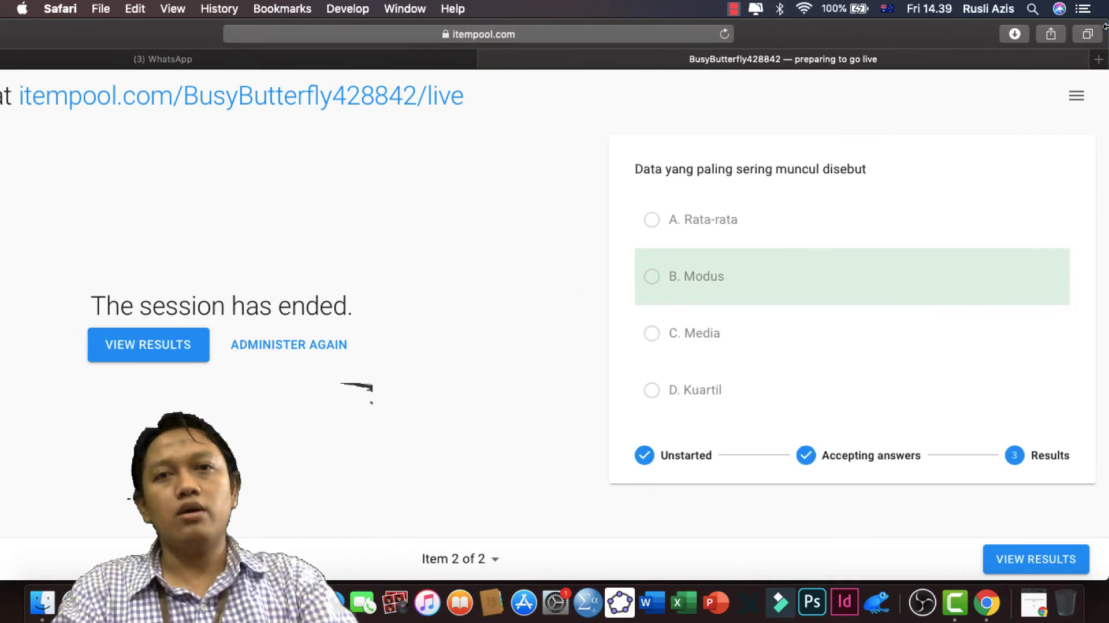
pyautogui.moveTo(139, 40); pyautogui.dragTo(278, 63)
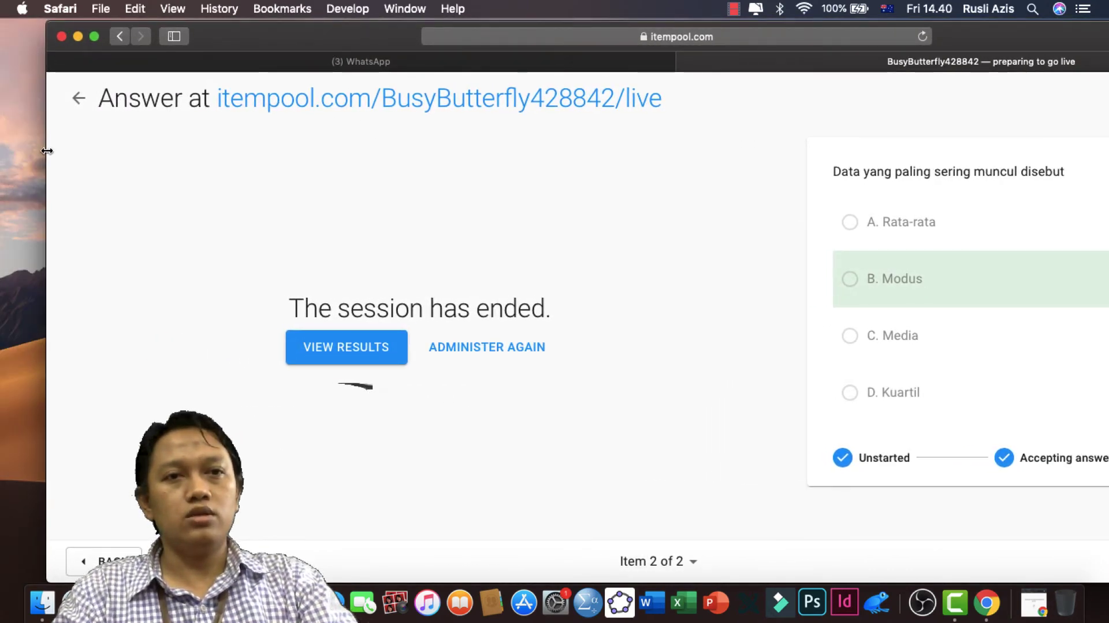
pyautogui.doubleClick(260, 32)
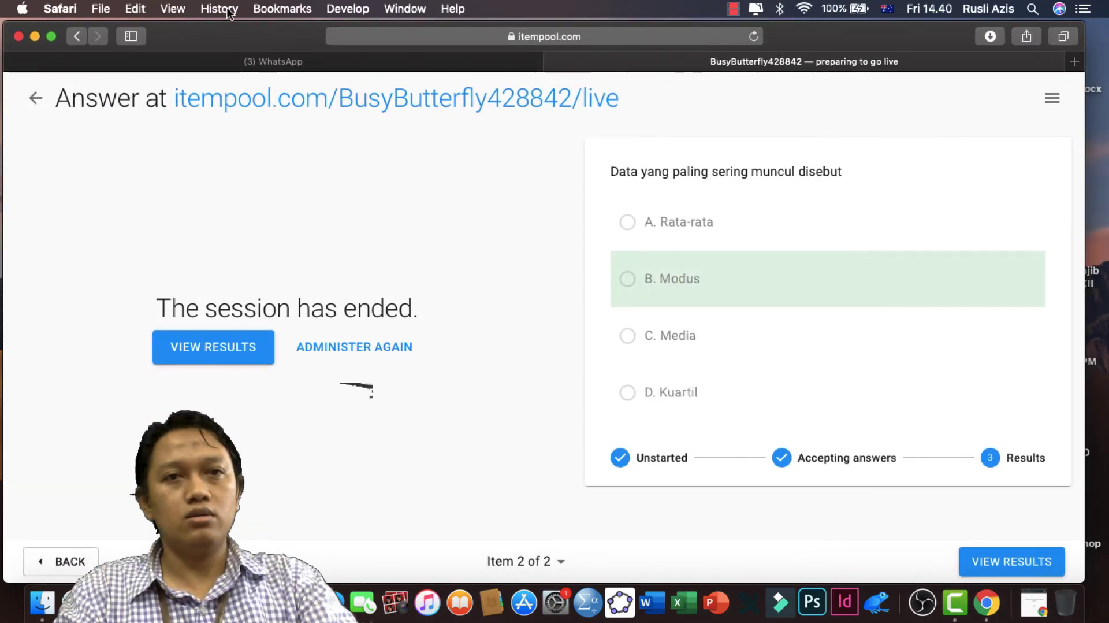
pyautogui.moveTo(1083, 117); pyautogui.dragTo(1108, 119)
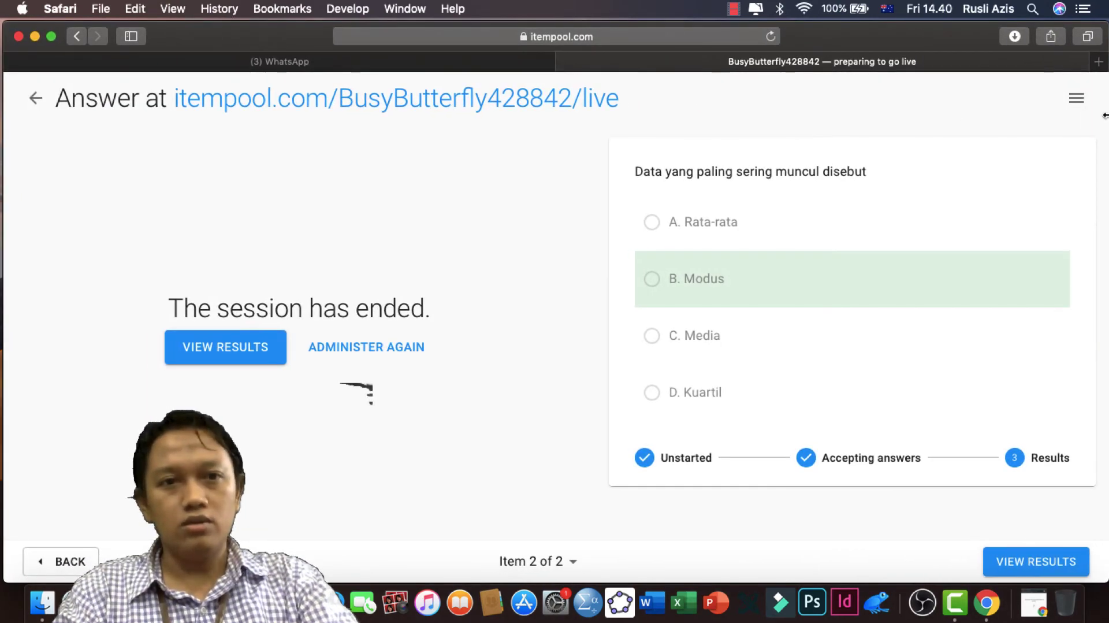
# - Open the ended session's results and examine the answer summary of both items, including which student gave the Item 1 answer
pyautogui.click(234, 359)
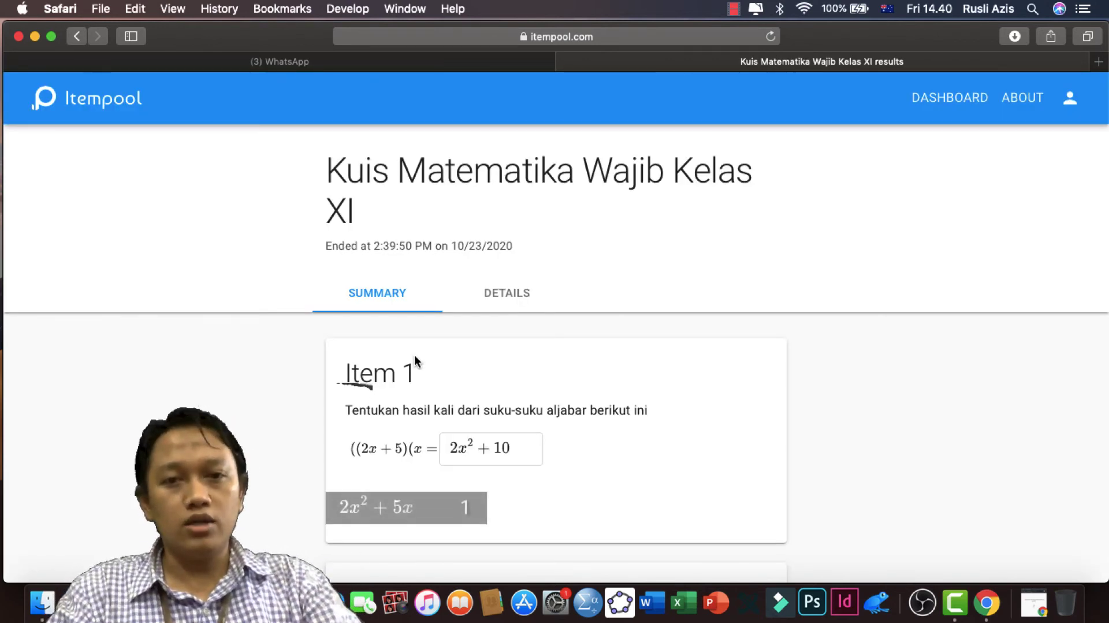
pyautogui.scroll(-5, 416, 364)
pyautogui.scroll(-2, 416, 362)
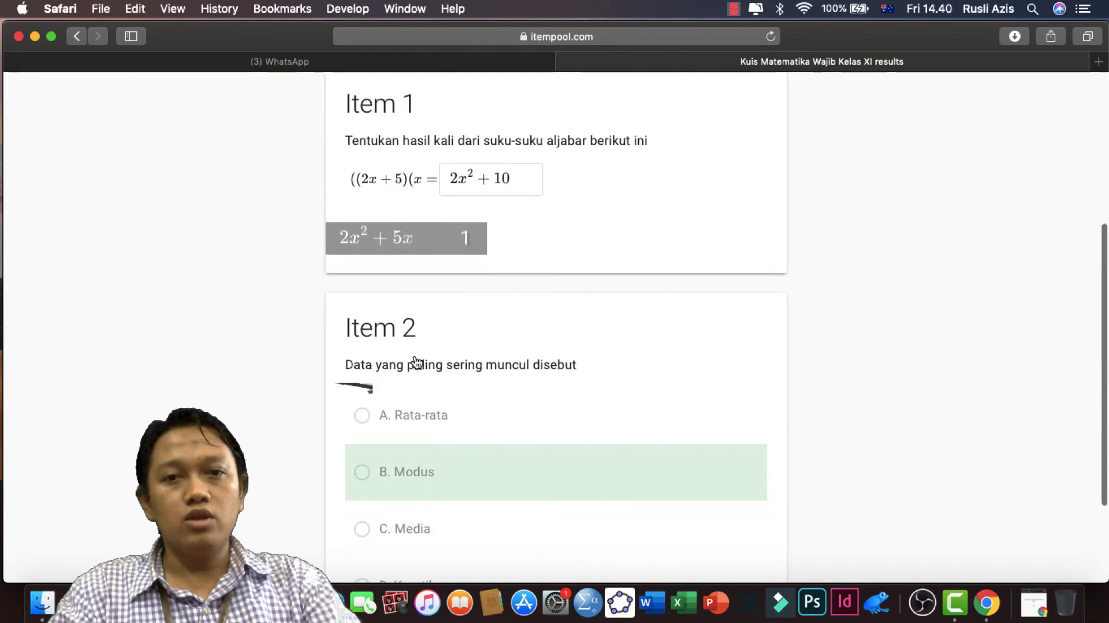
pyautogui.scroll(1, 415, 357)
pyautogui.scroll(1, 415, 355)
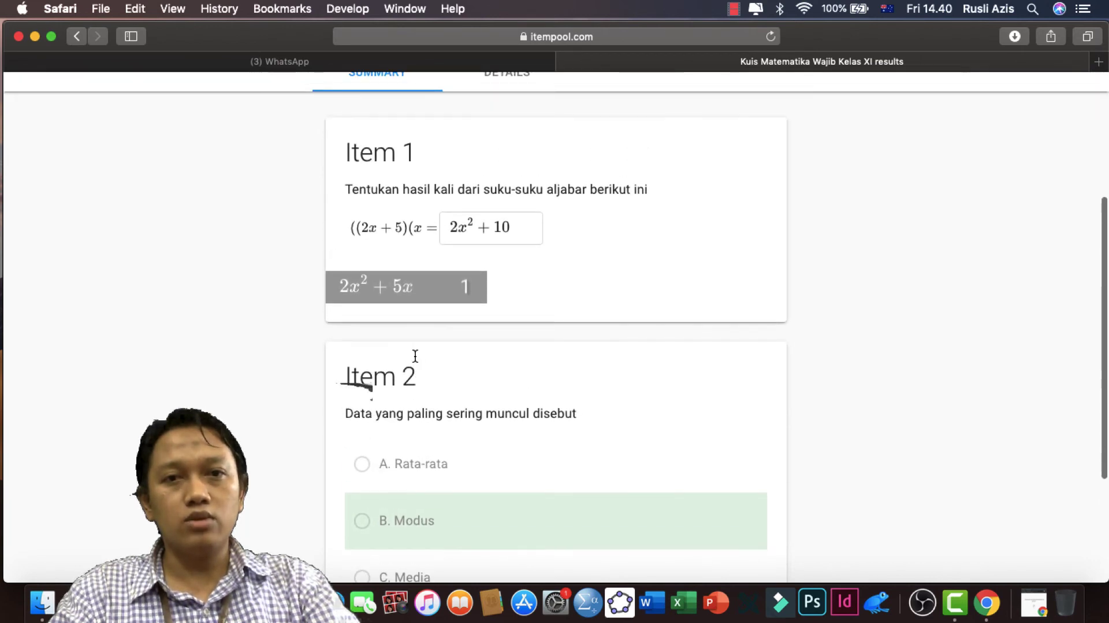
pyautogui.moveTo(454, 296)
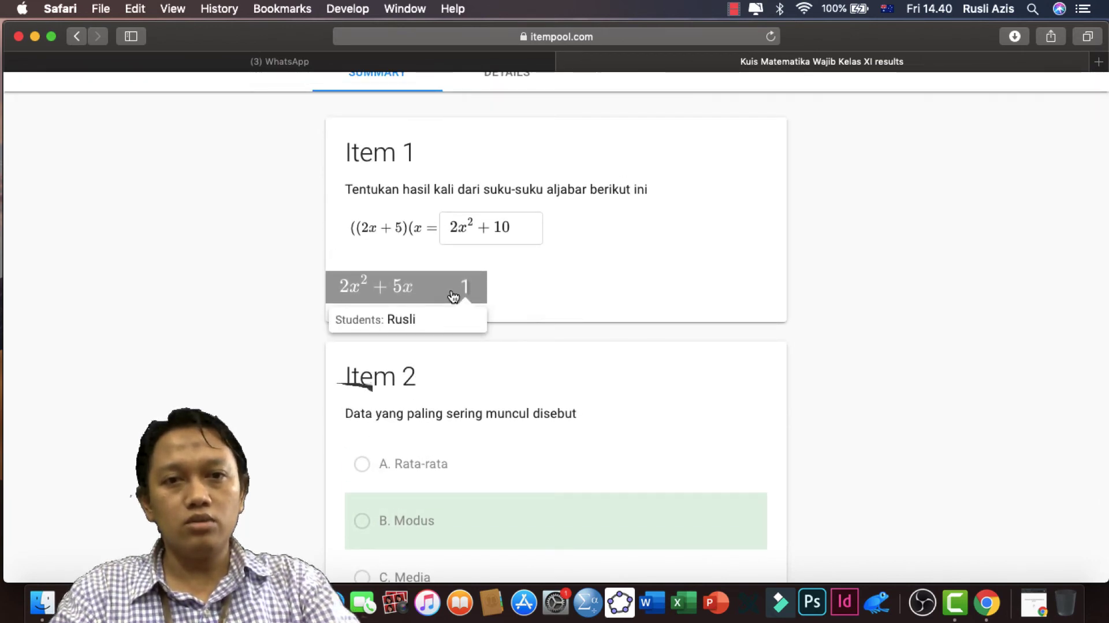
# - Review the answer summary of Items 1 and 2 and open the per-student details of the session results
pyautogui.scroll(-5, 502, 331)
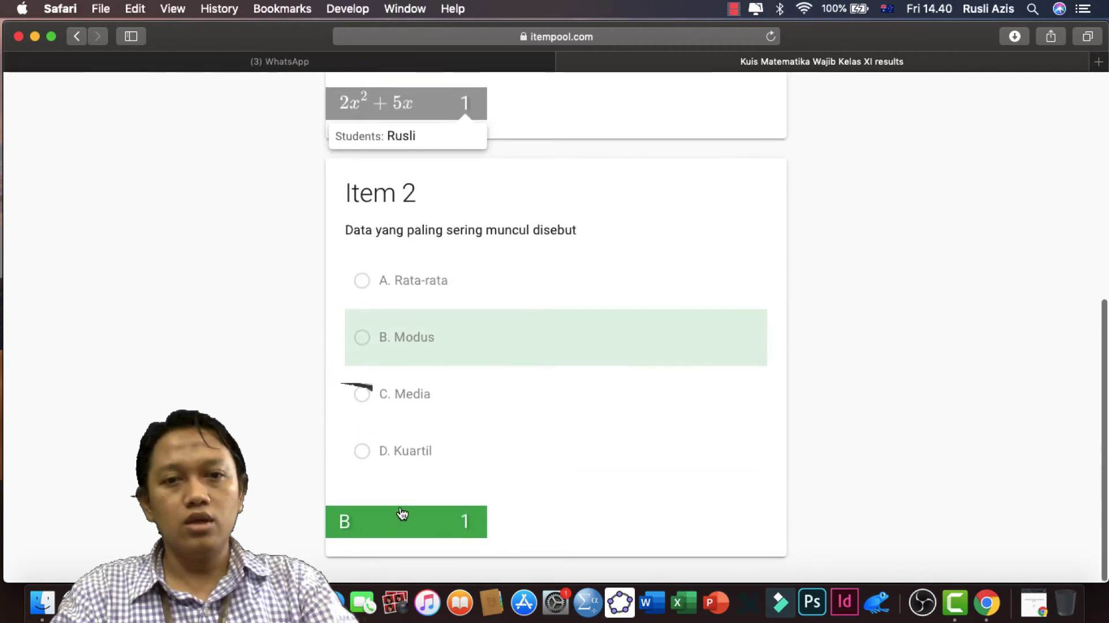
pyautogui.scroll(1, 538, 295)
pyautogui.scroll(4, 539, 299)
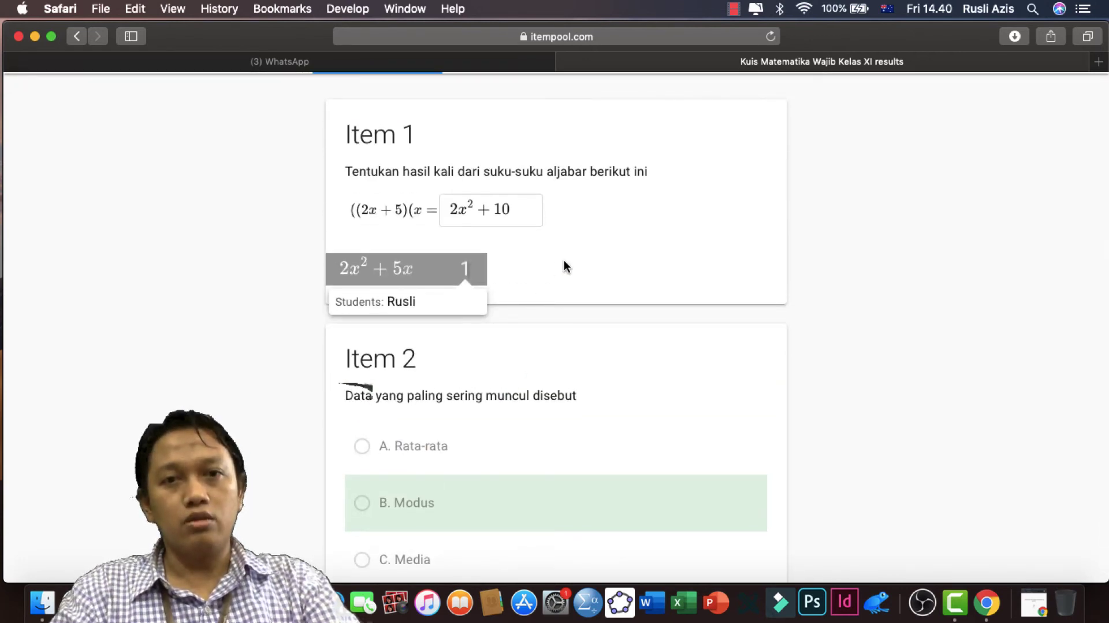
pyautogui.scroll(1, 564, 259)
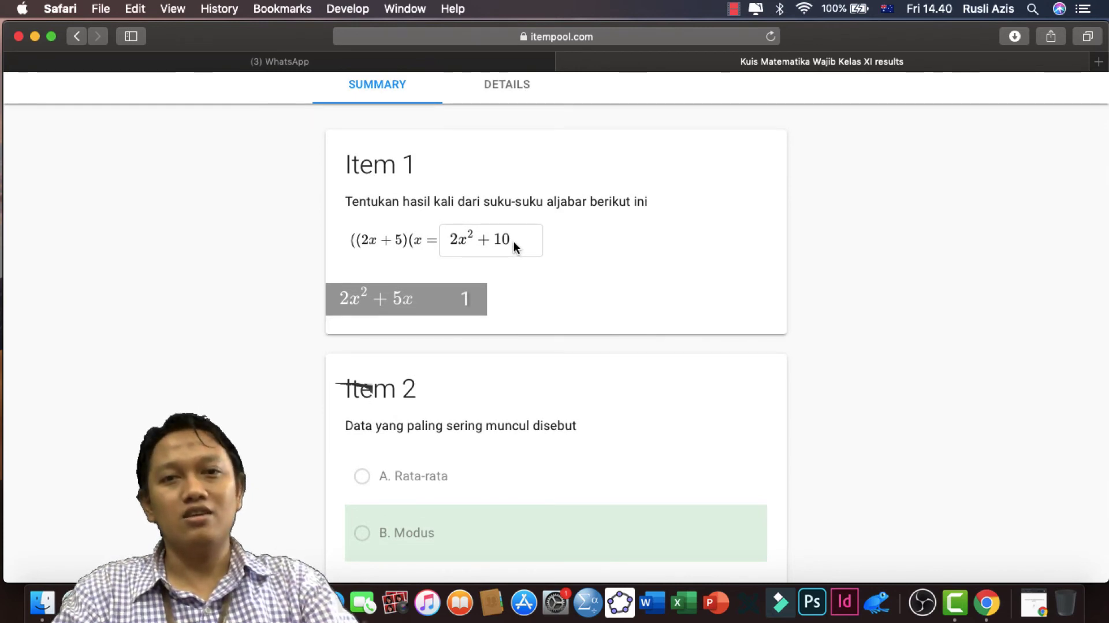
pyautogui.click(516, 84)
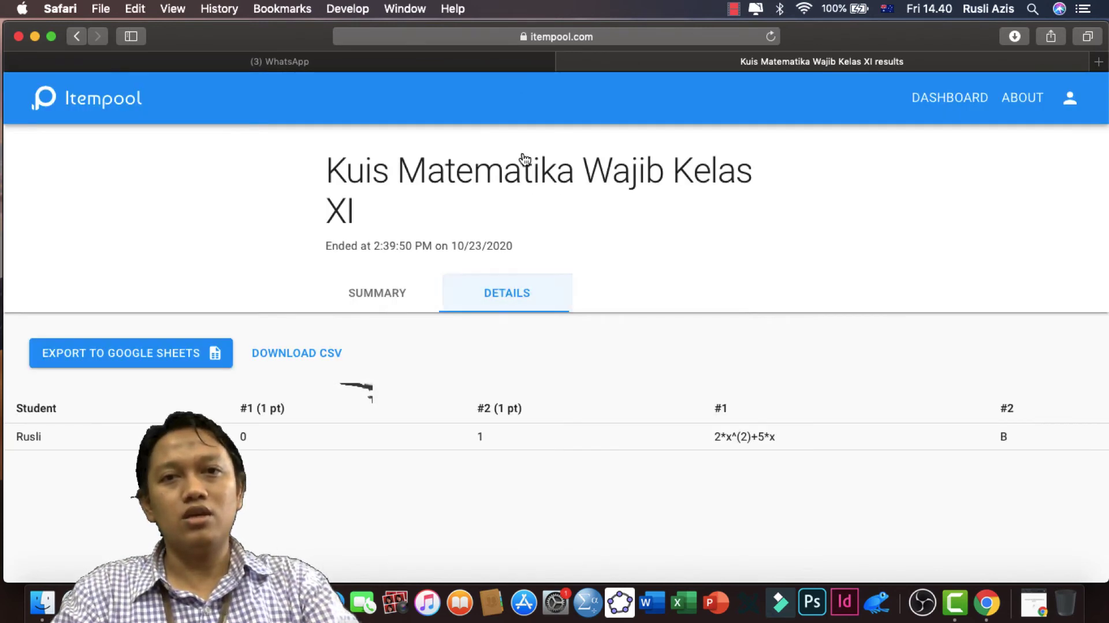
# - Try to export the session results to Google Sheets by choosing a Google account for sign-in, and minimize the sign-in window
pyautogui.click(107, 359)
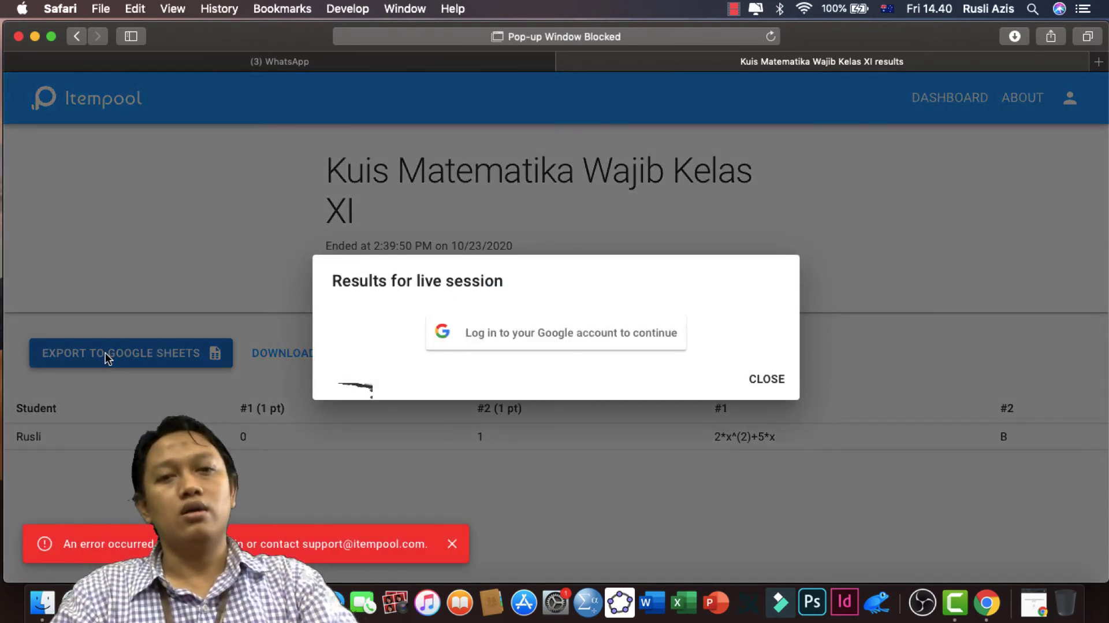
pyautogui.click(567, 334)
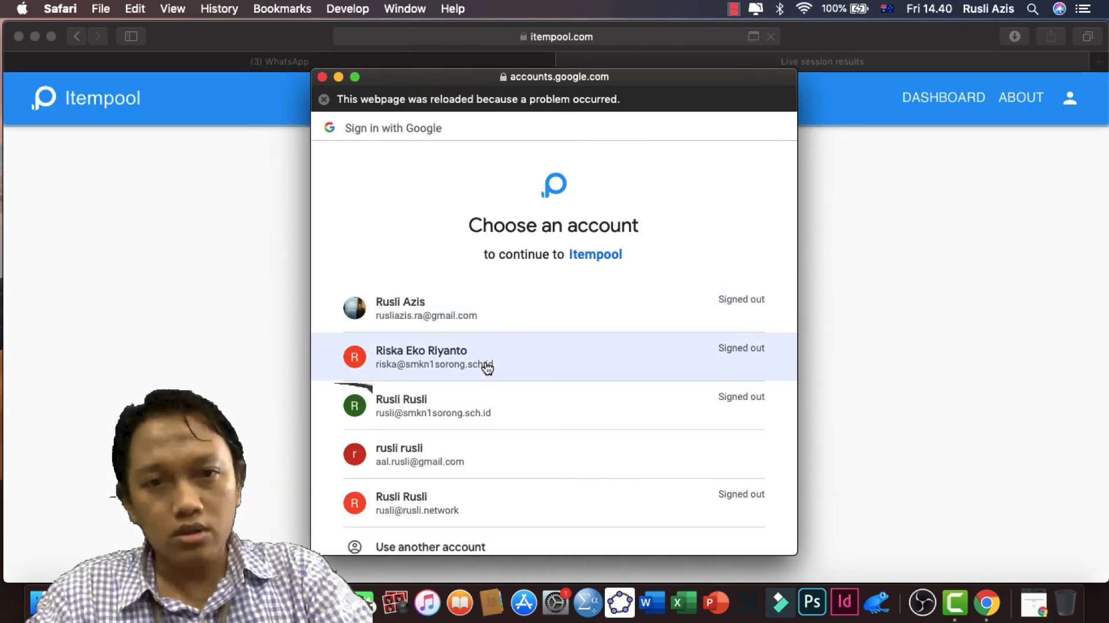
pyautogui.click(444, 462)
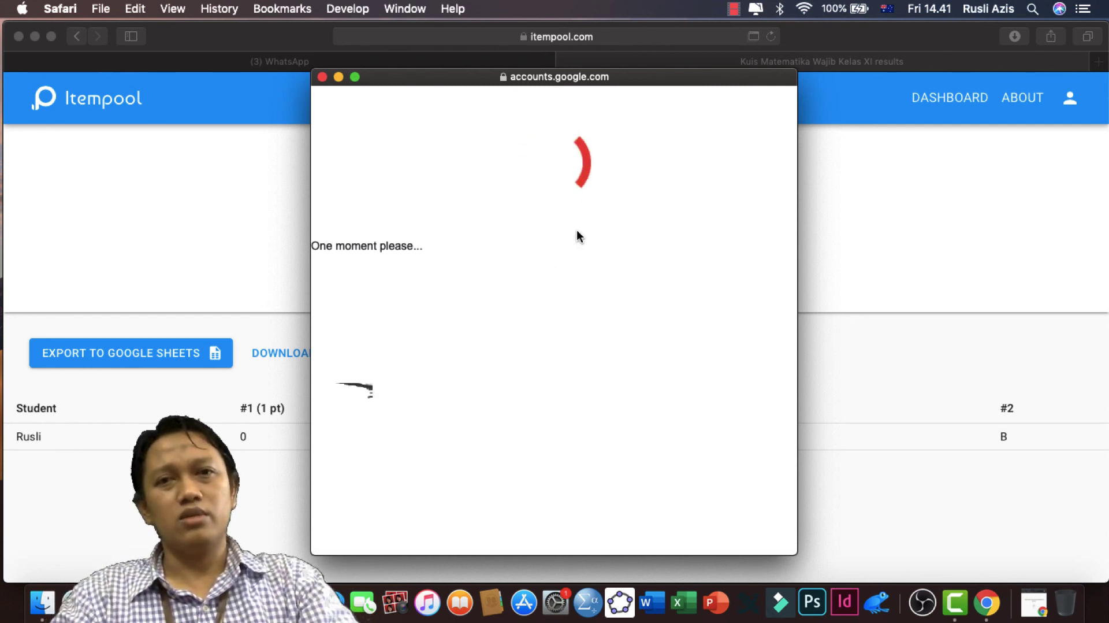
pyautogui.click(338, 77)
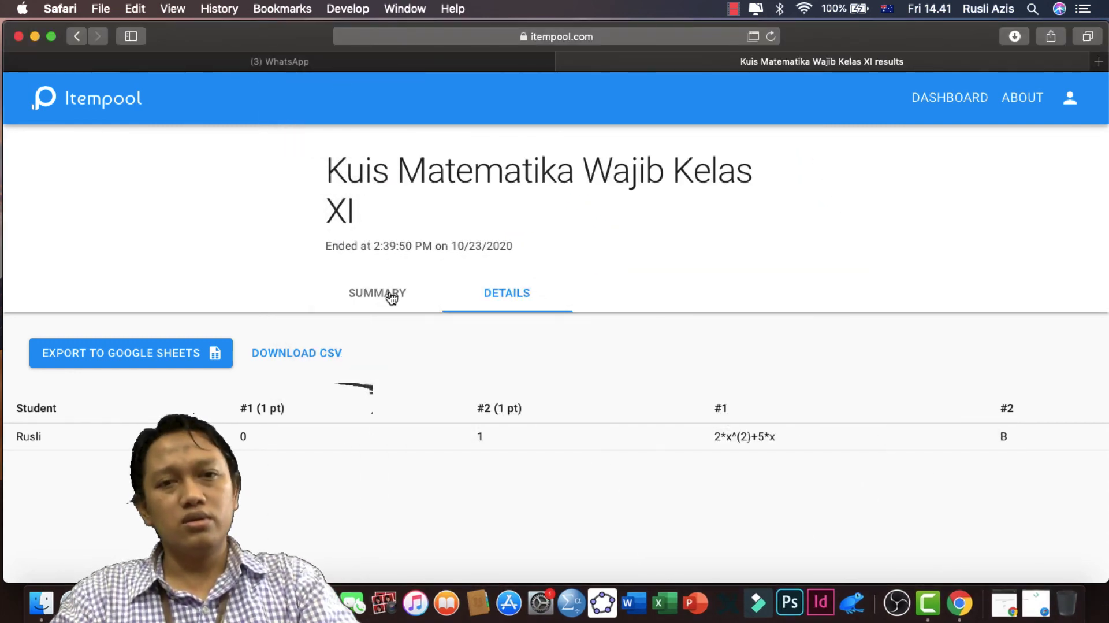
# - Export the session results as CSV and return to the quiz results page
pyautogui.click(313, 353)
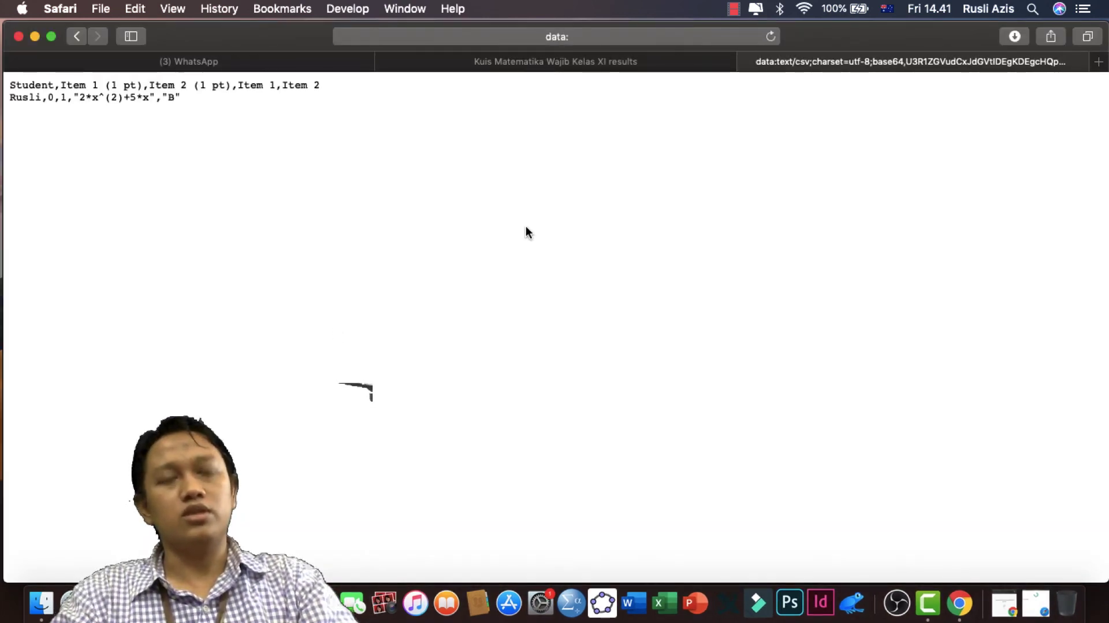
pyautogui.click(616, 64)
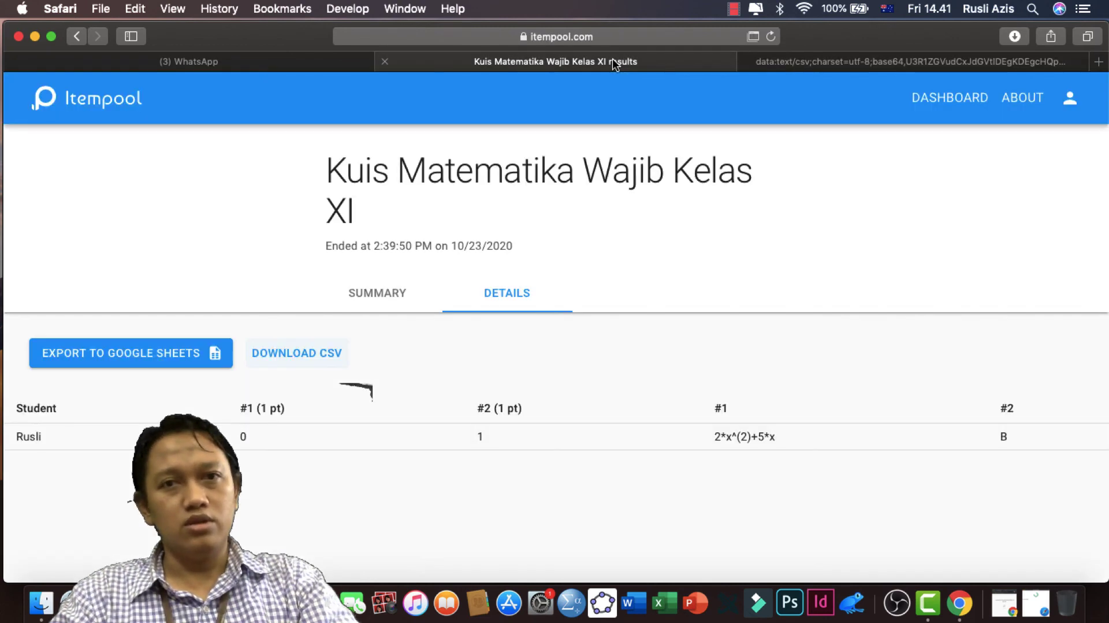
# - Retry the Google Sheets export, close its dialog, and restore the minimized Google sign-in window
pyautogui.click(173, 358)
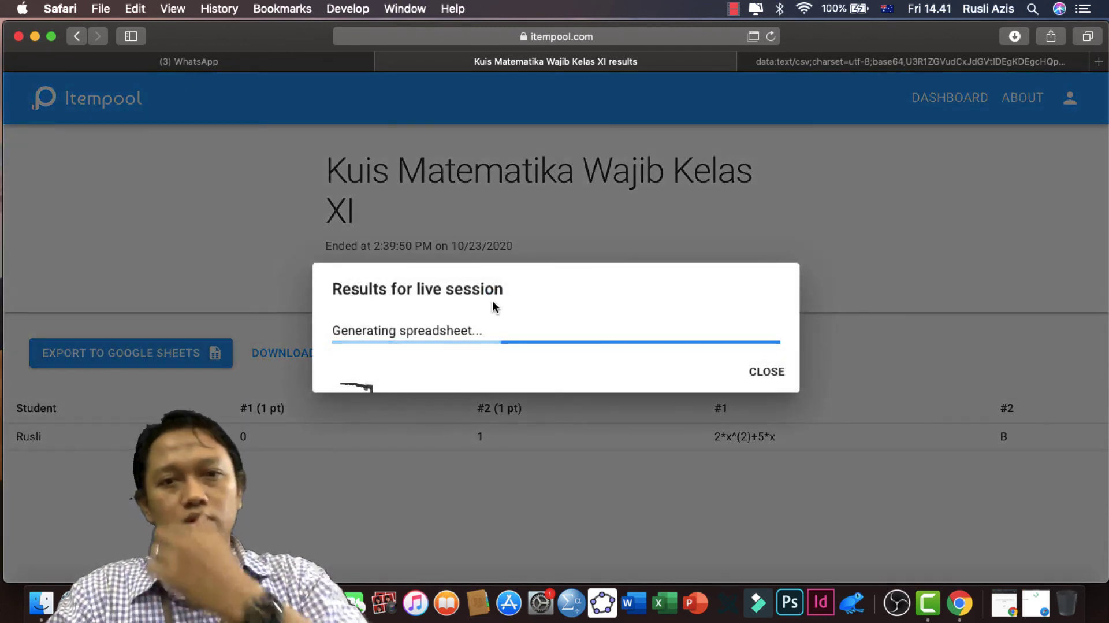
pyautogui.click(766, 379)
pyautogui.click(1012, 607)
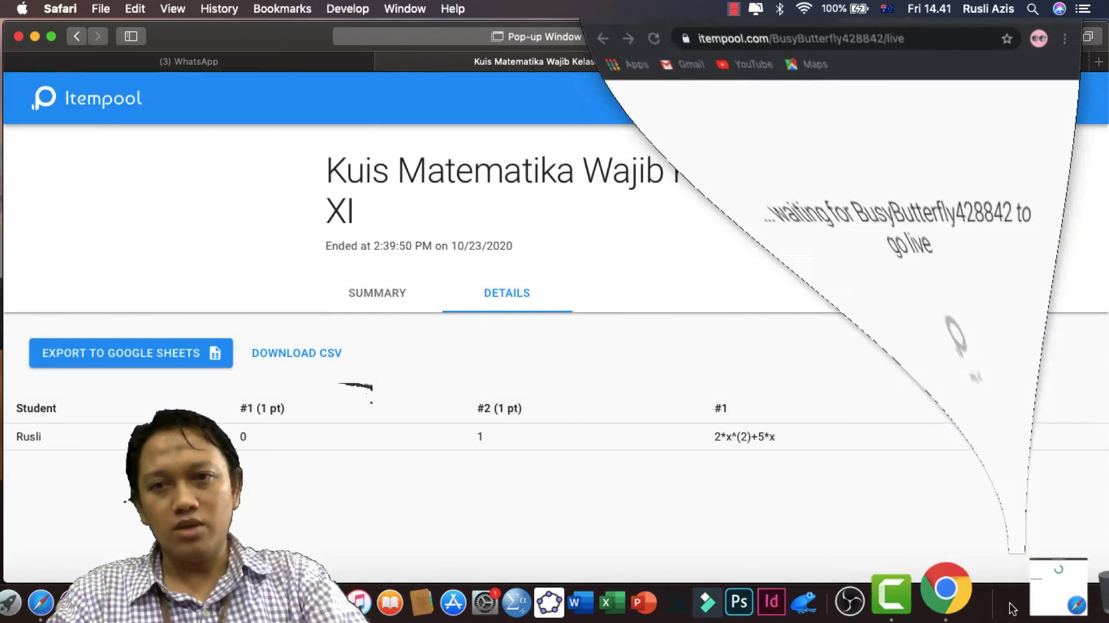
pyautogui.click(593, 37)
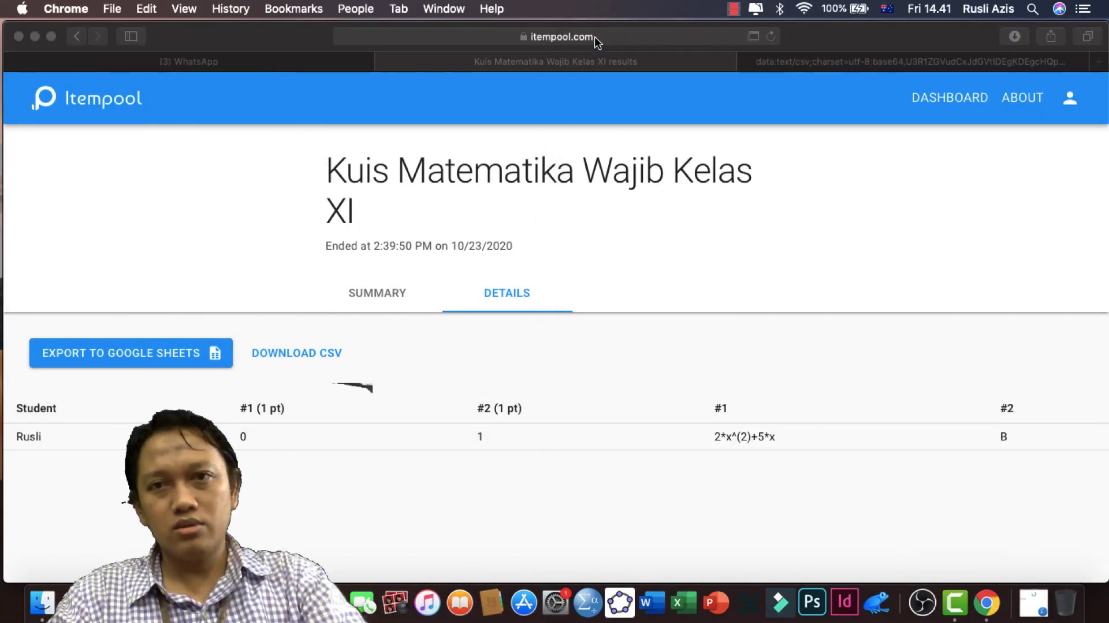
pyautogui.click(1035, 603)
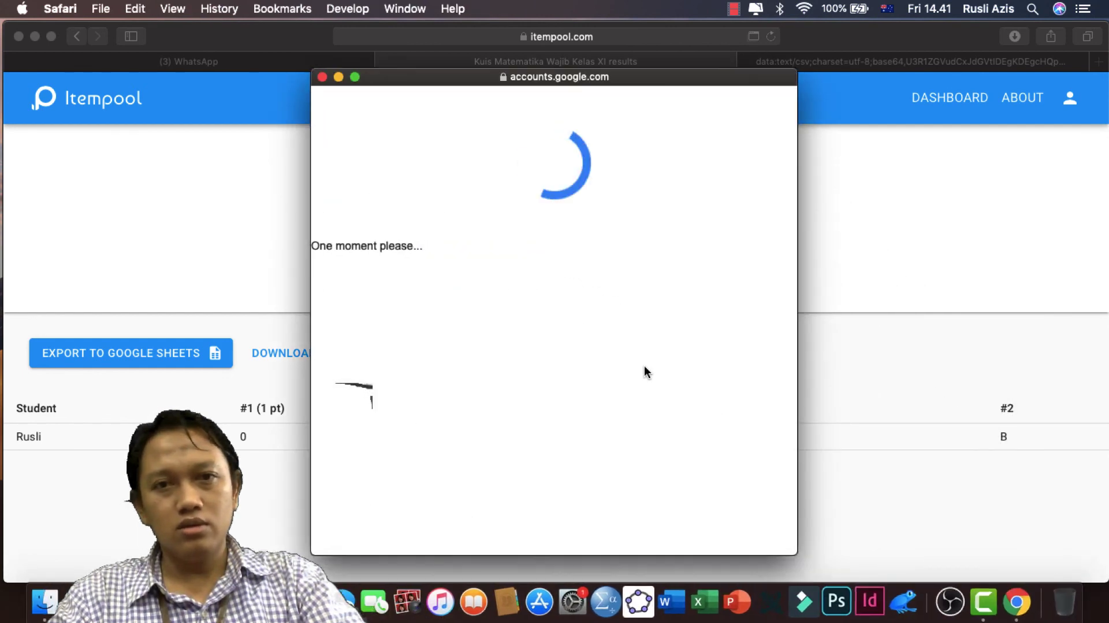
pyautogui.click(805, 9)
pyautogui.click(616, 181)
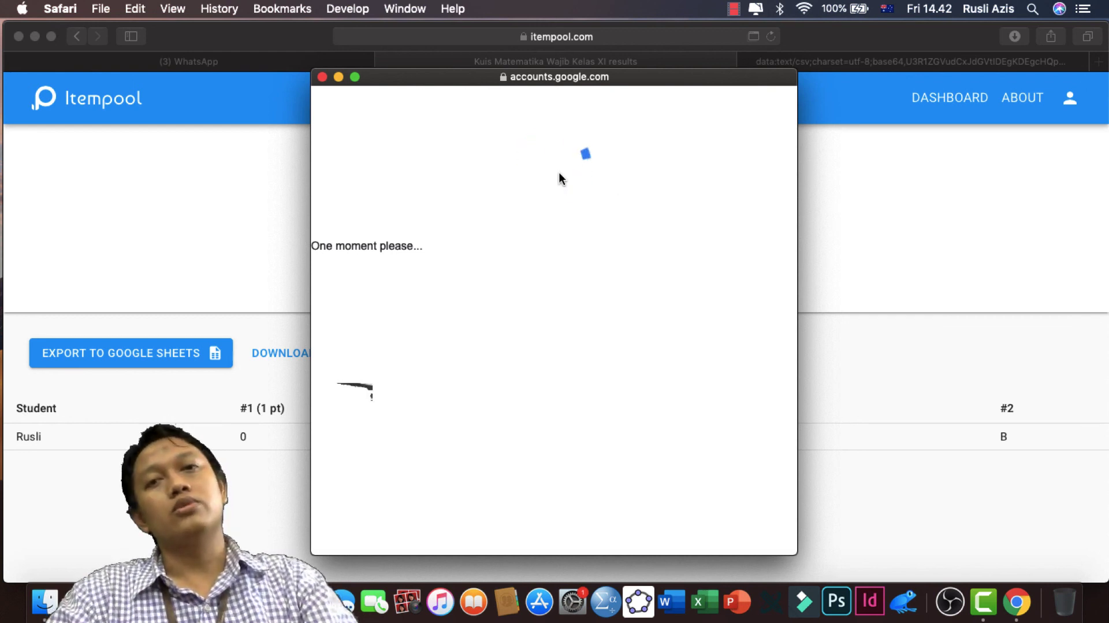
pyautogui.click(733, 8)
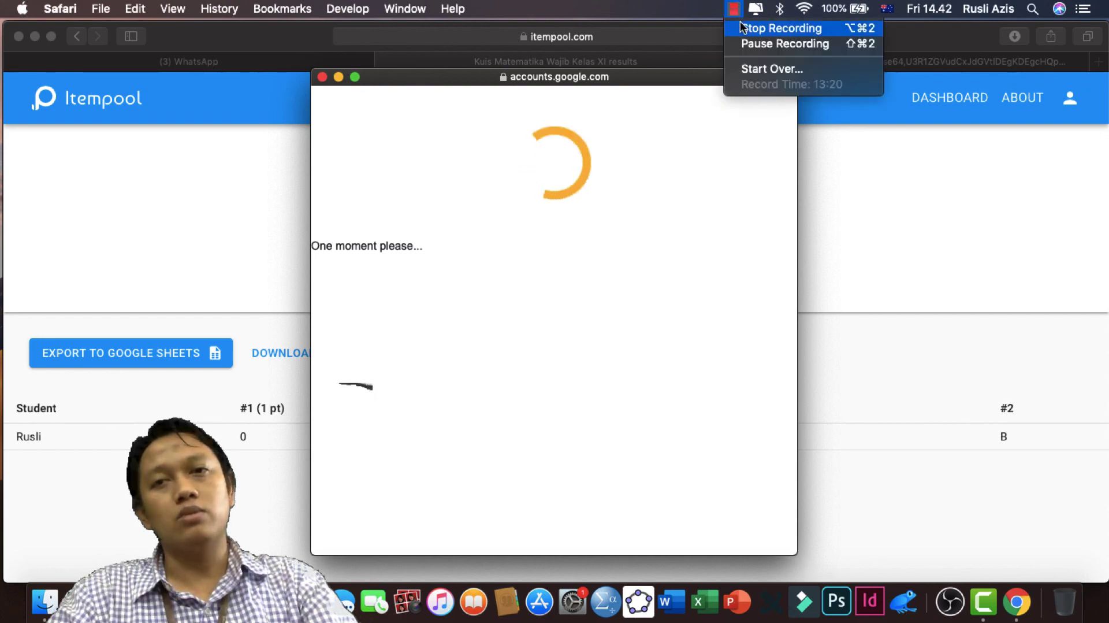